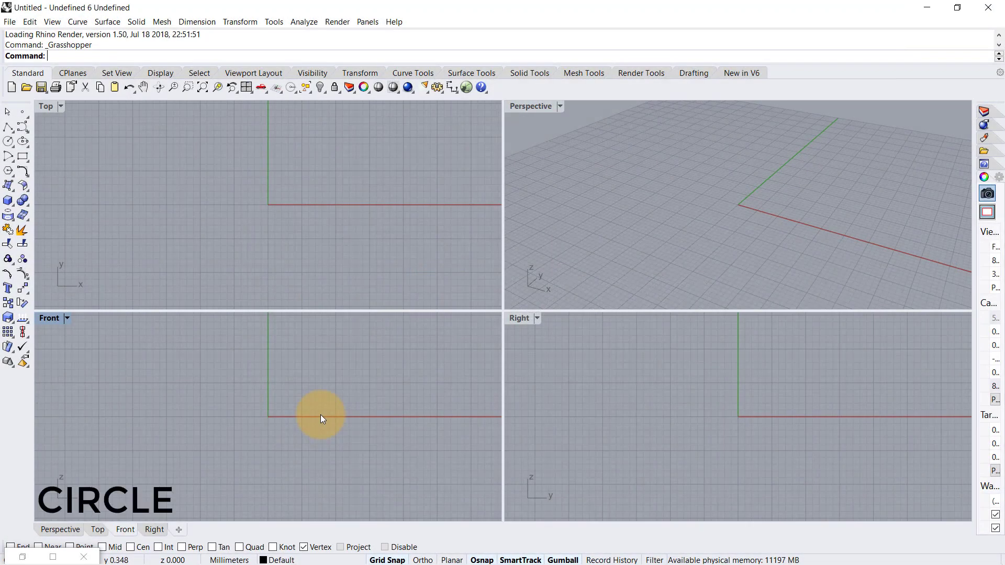
Step: Draw a radius-13 circle centred on the origin in the Front view
text(ci)
key(Return)
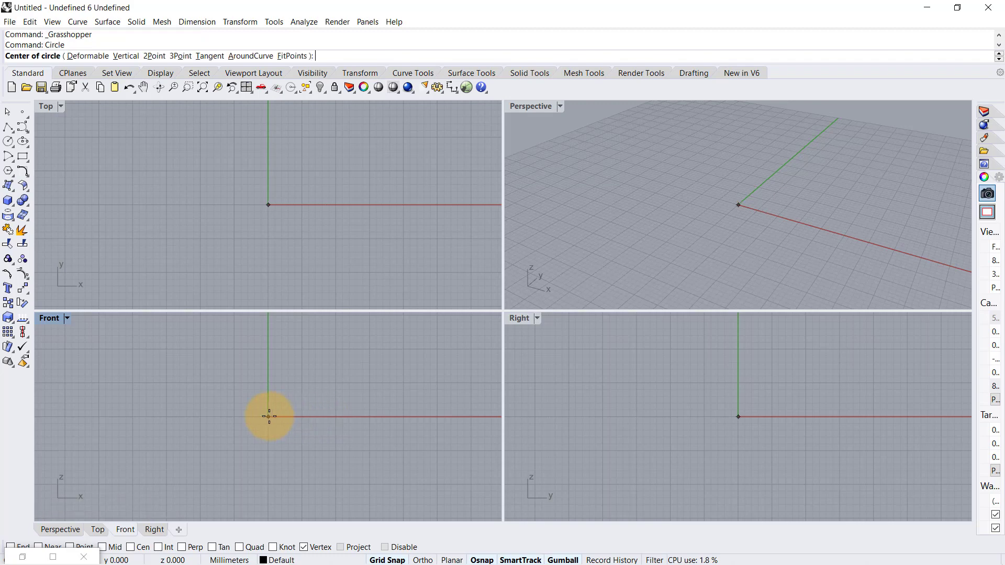
click(268, 417)
click(357, 417)
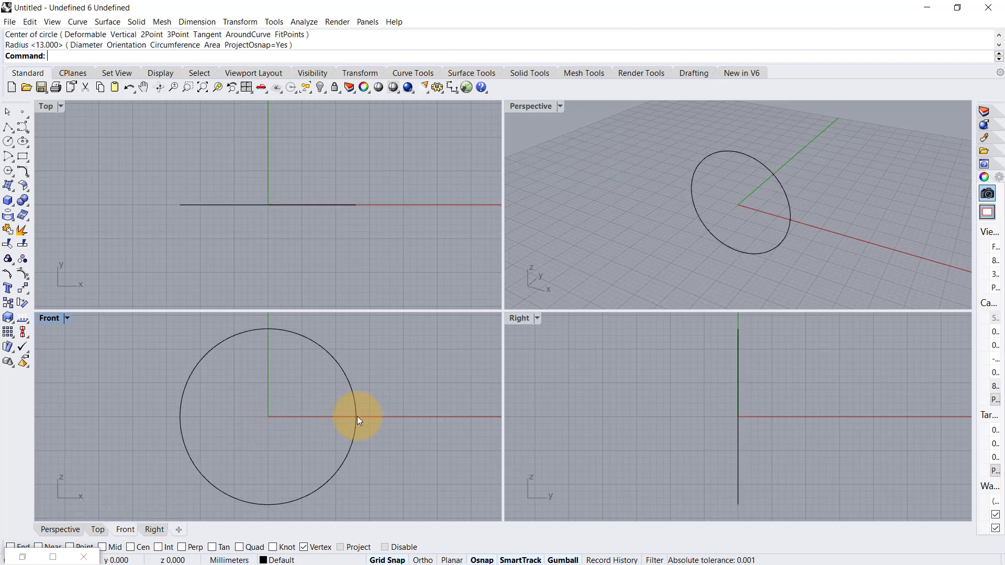
Step: Maximize the Perspective view and launch Grasshopper with an empty definition
double_click(532, 112)
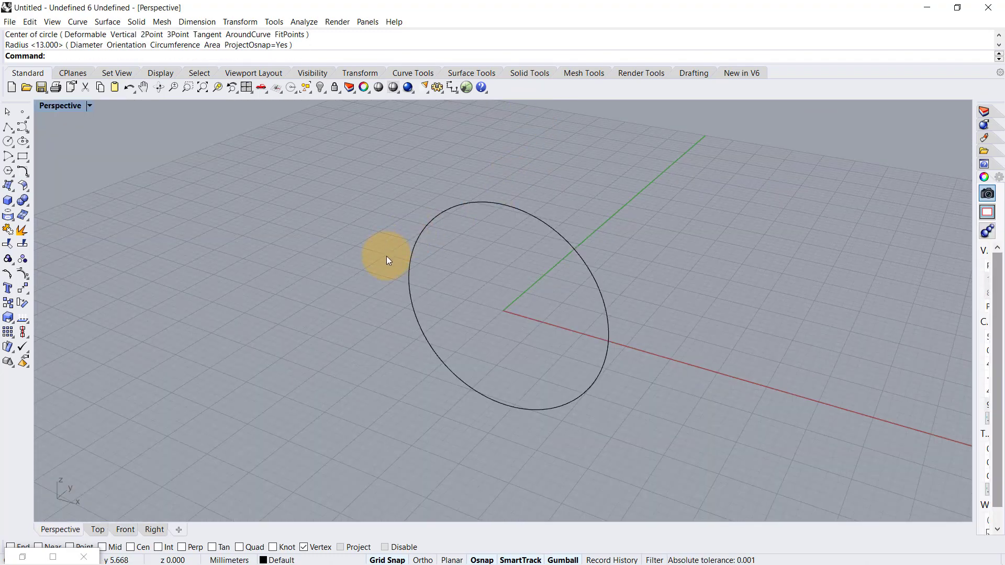
scroll(387, 257, up, 3)
mouse_move(501, 274)
shift+right_down()
mouse_move(549, 232)
mouse_move(626, 254)
mouse_move(602, 256)
shift+right_up()
scroll(547, 231, down, 2)
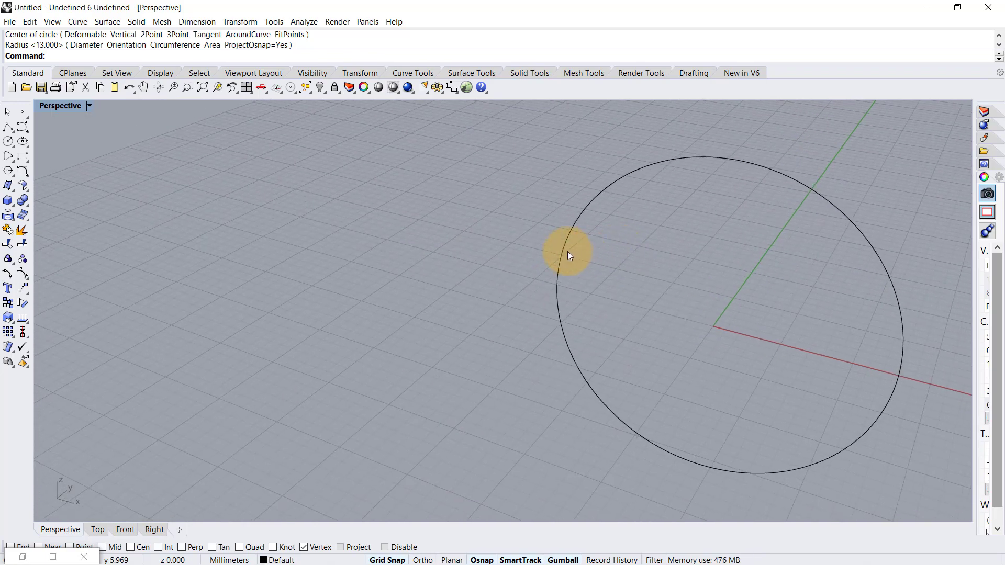
text(Grasshopper)
key(Return)
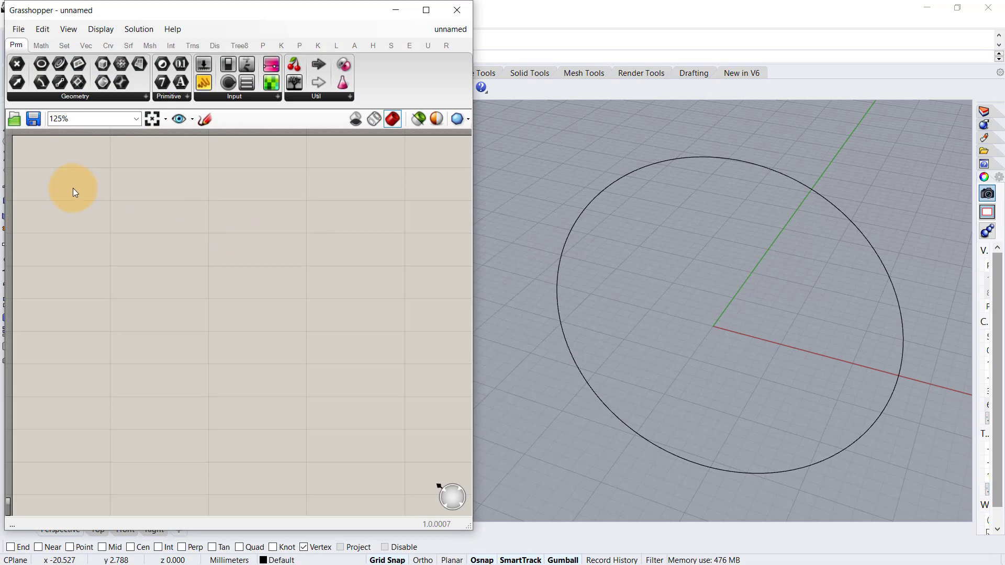
Step: Add a Curve parameter referencing the circle via Set one Curve
right_click(77, 185)
scroll(78, 185, down, 5)
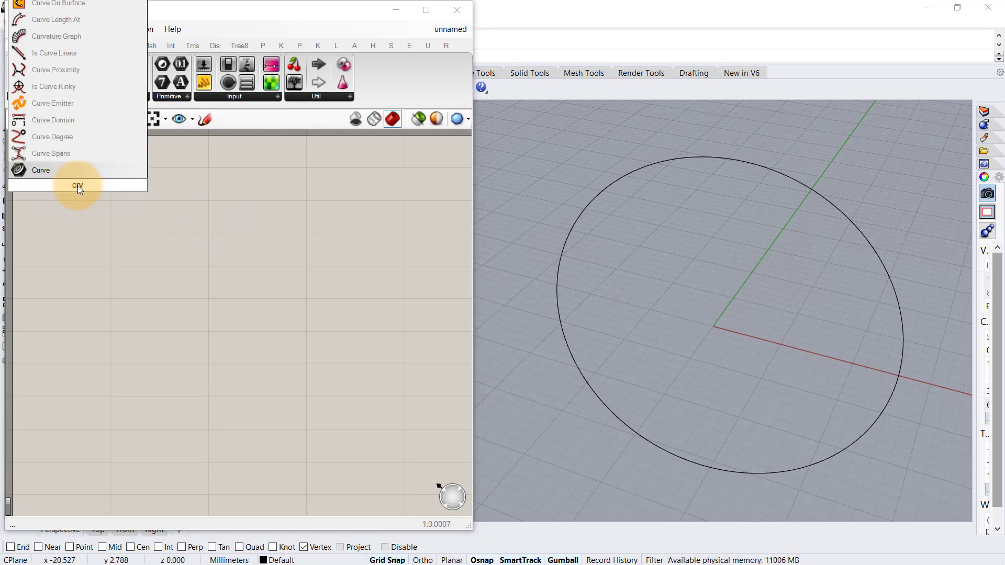
click(76, 175)
right_click(79, 184)
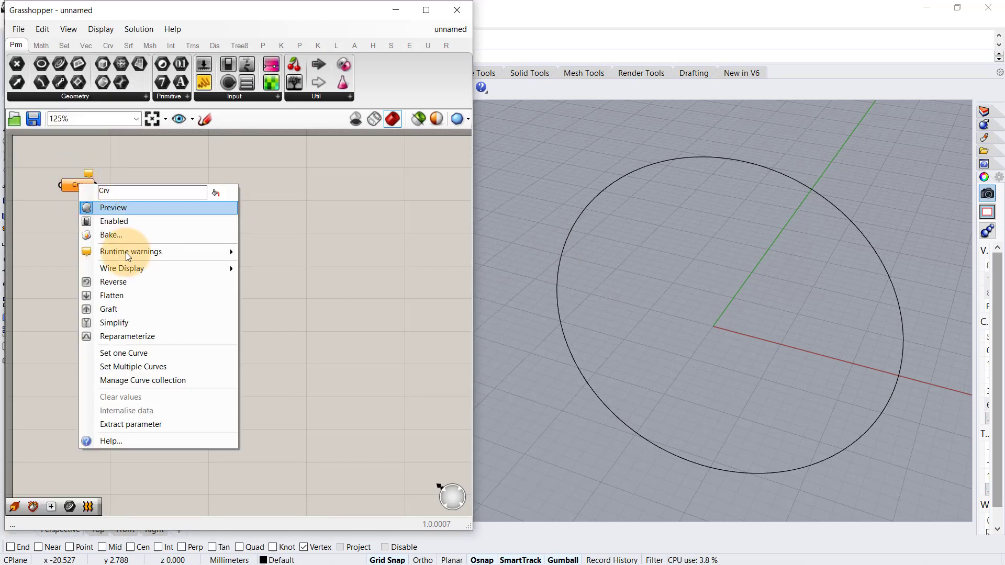
click(148, 349)
click(565, 249)
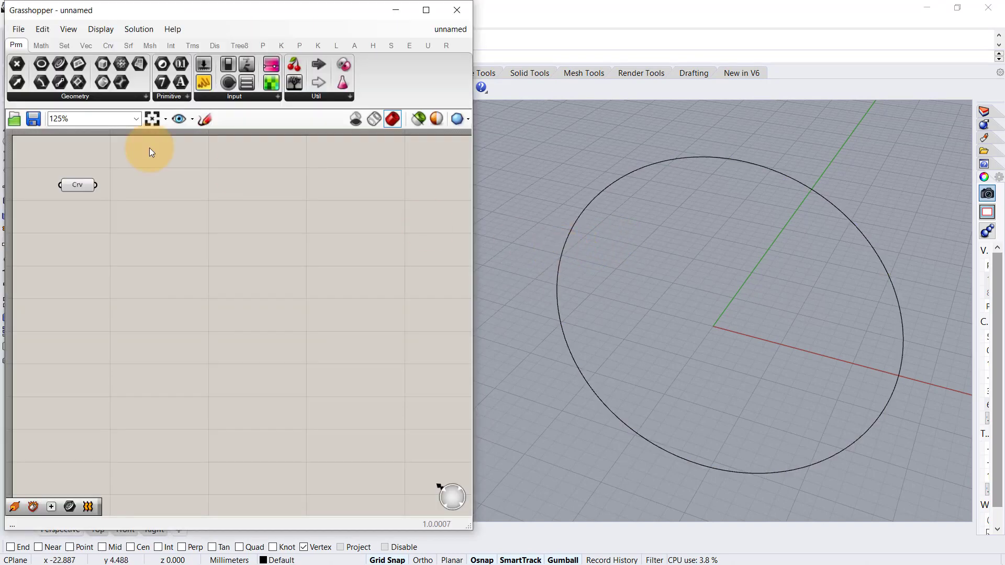
Step: Add a Perp Frames component fed by the Curve parameter
scroll(208, 224, up, 2)
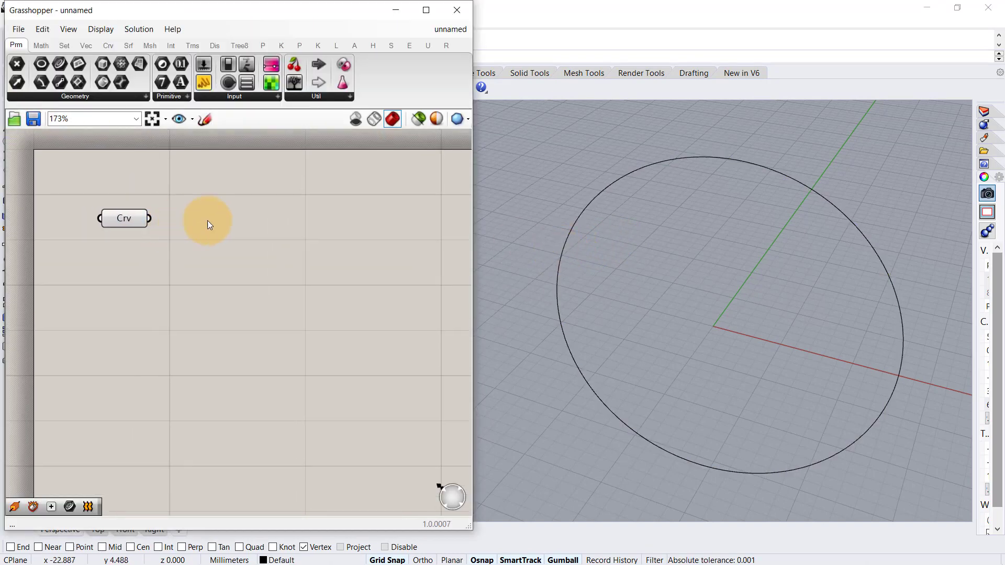
double_click(232, 228)
text(pe)
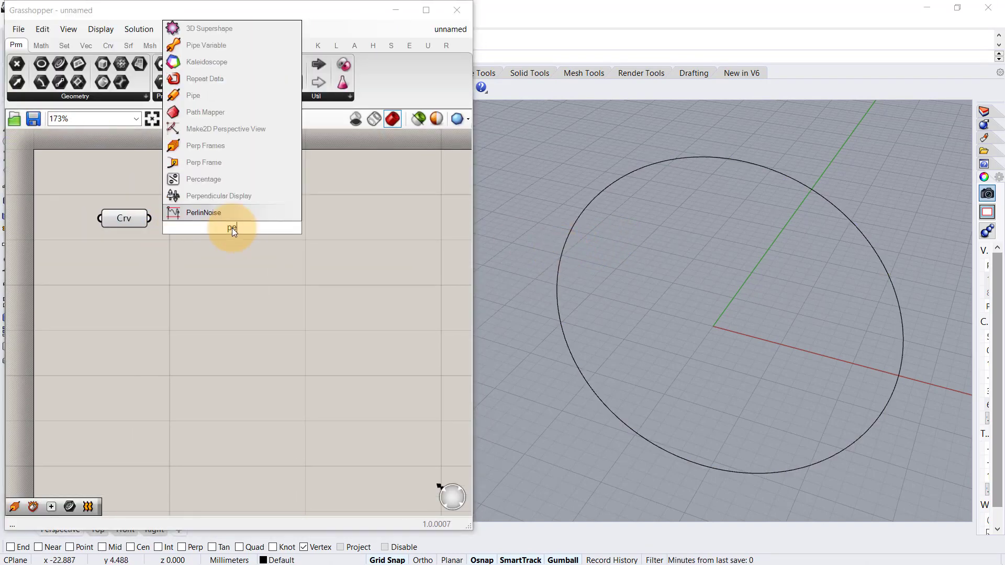
text(rp)
click(234, 183)
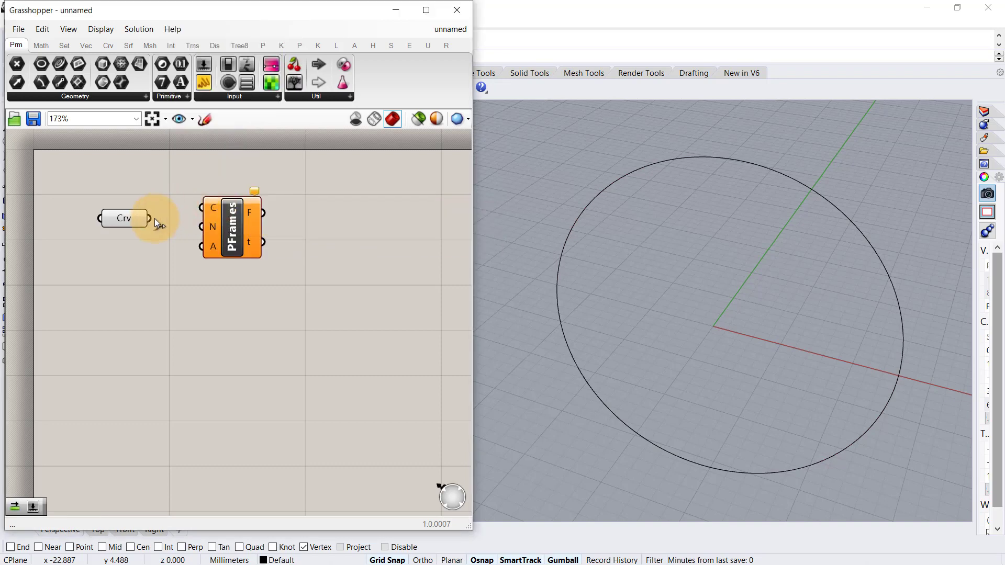
drag(151, 219, 212, 208)
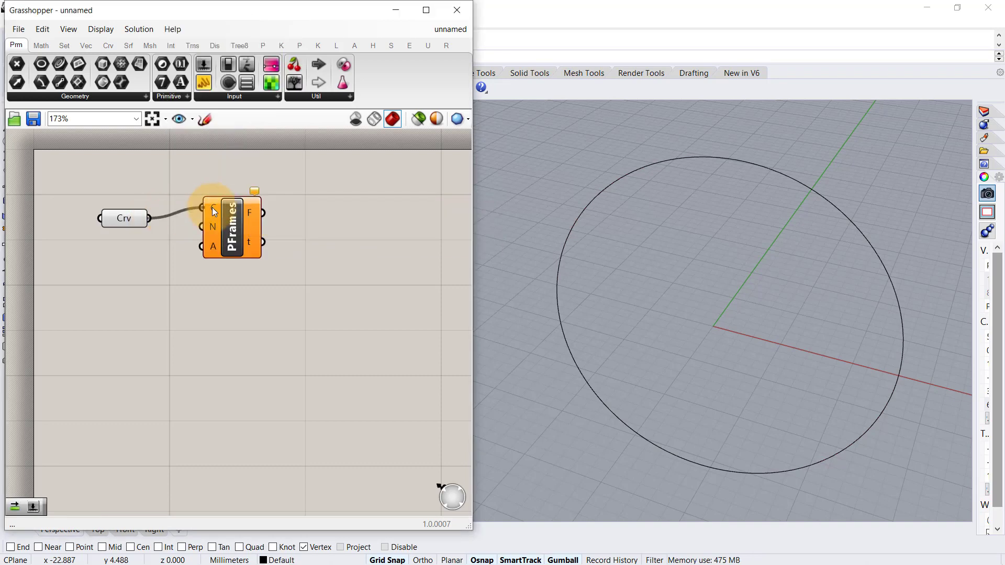
Step: Drive PFrames' frame count with a number slider set to 20
double_click(93, 270)
text(20)
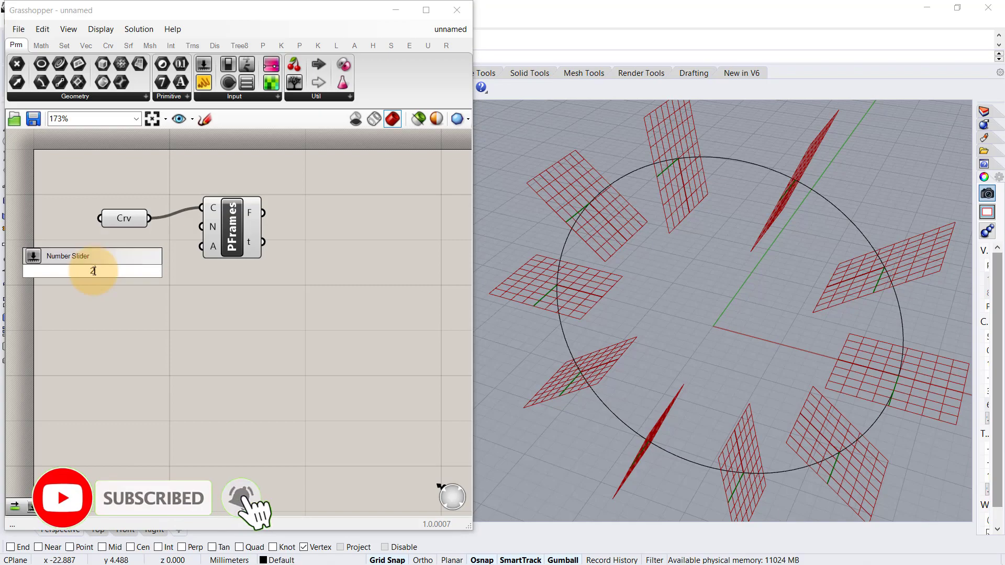
key(Return)
drag(168, 269, 219, 255)
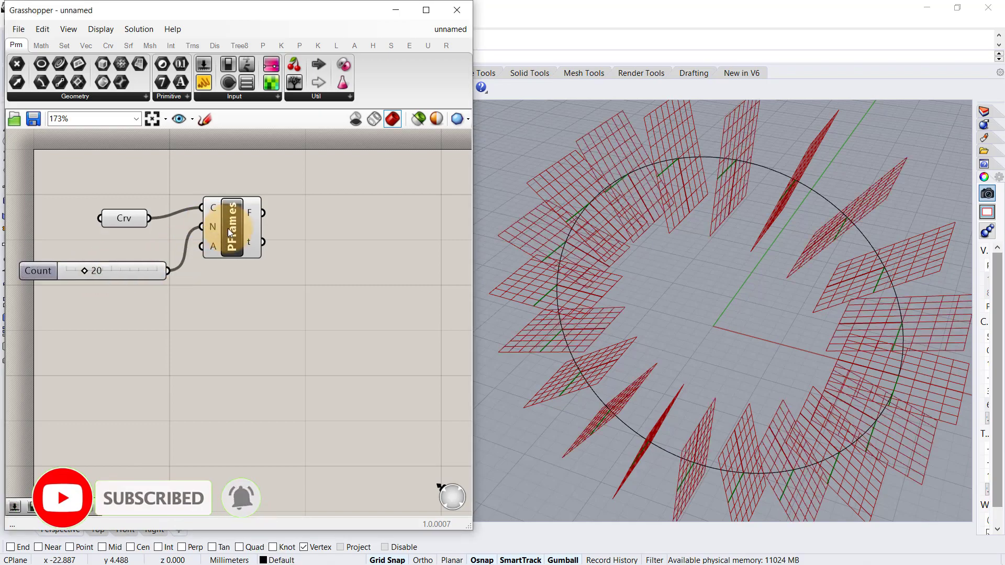
mouse_move(87, 269)
mouse_down()
mouse_move(111, 272)
mouse_move(86, 275)
mouse_up()
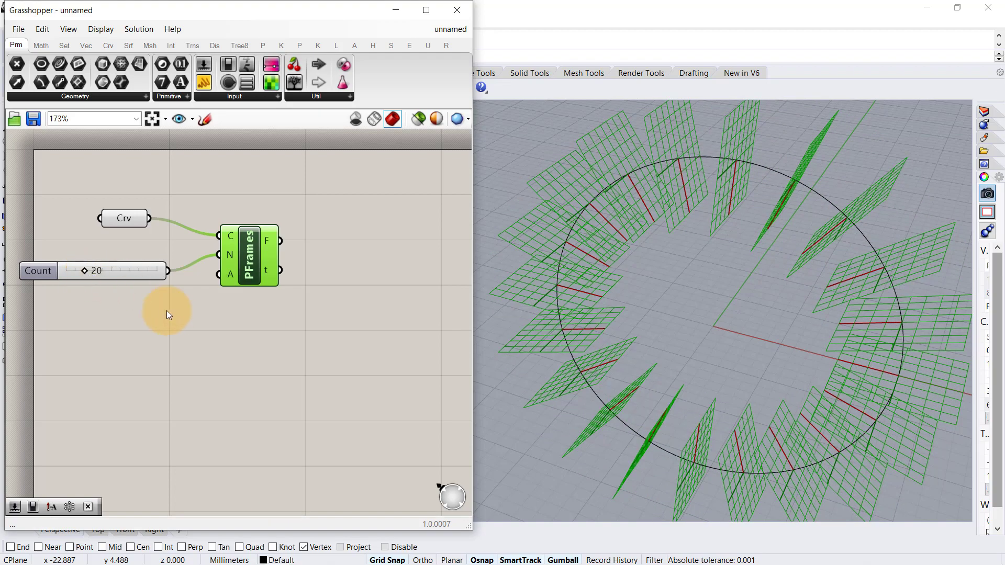
click(360, 263)
Step: Add a Rotate component taking the PFrames frames as both geometry and planes
double_click(367, 255)
text(r)
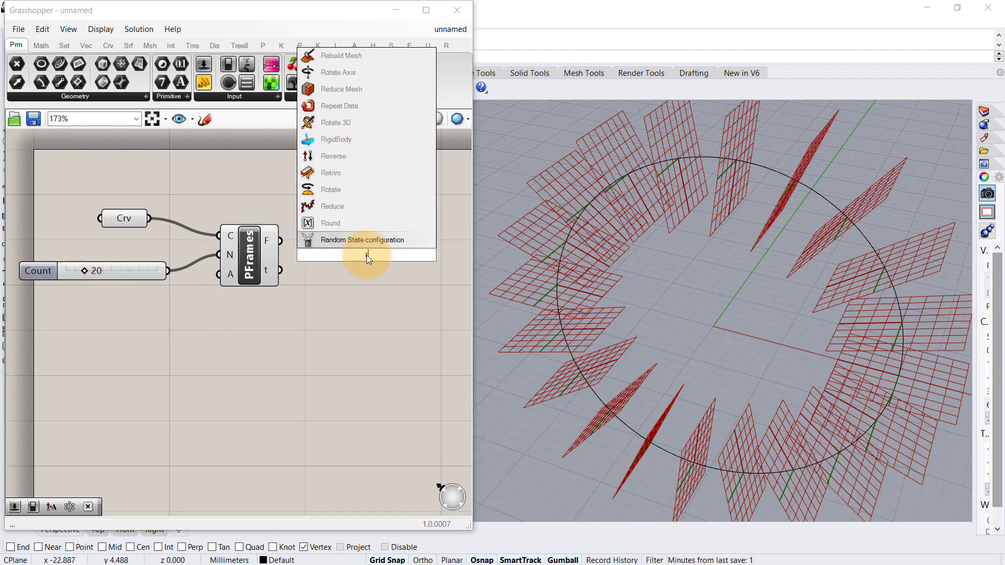
text(ota)
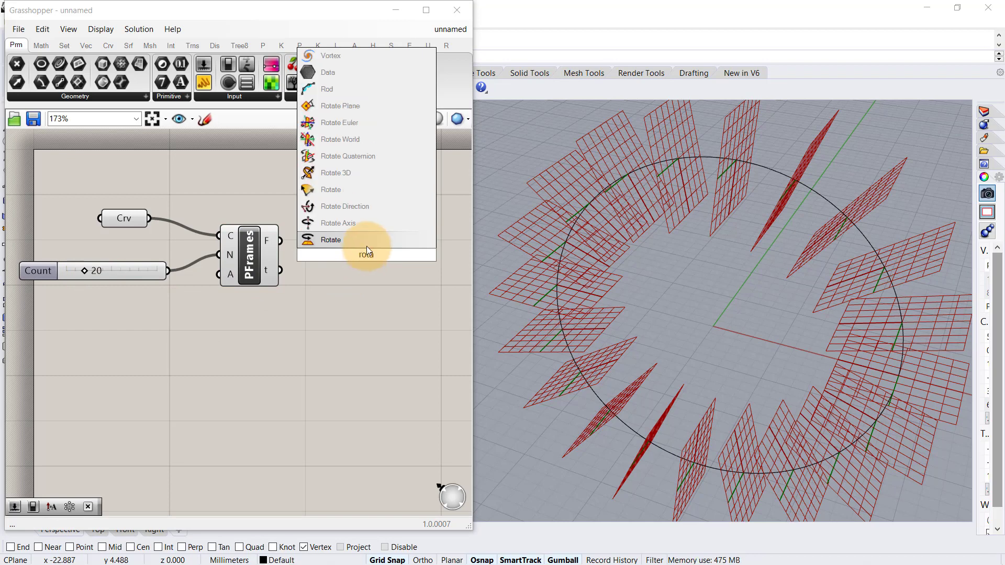
click(367, 245)
drag(279, 241, 399, 247)
click(268, 191)
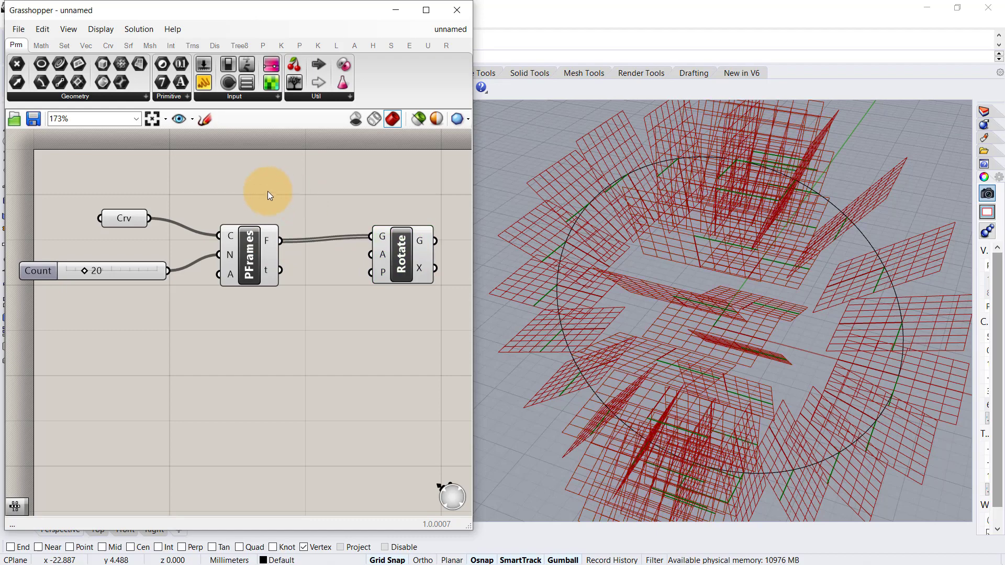
click(387, 252)
click(312, 275)
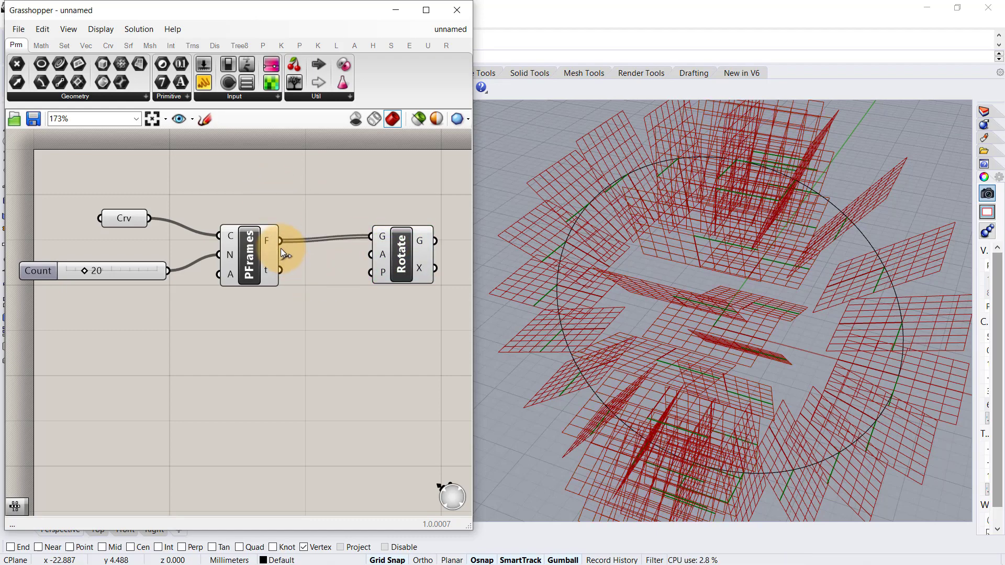
drag(280, 241, 379, 282)
click(395, 253)
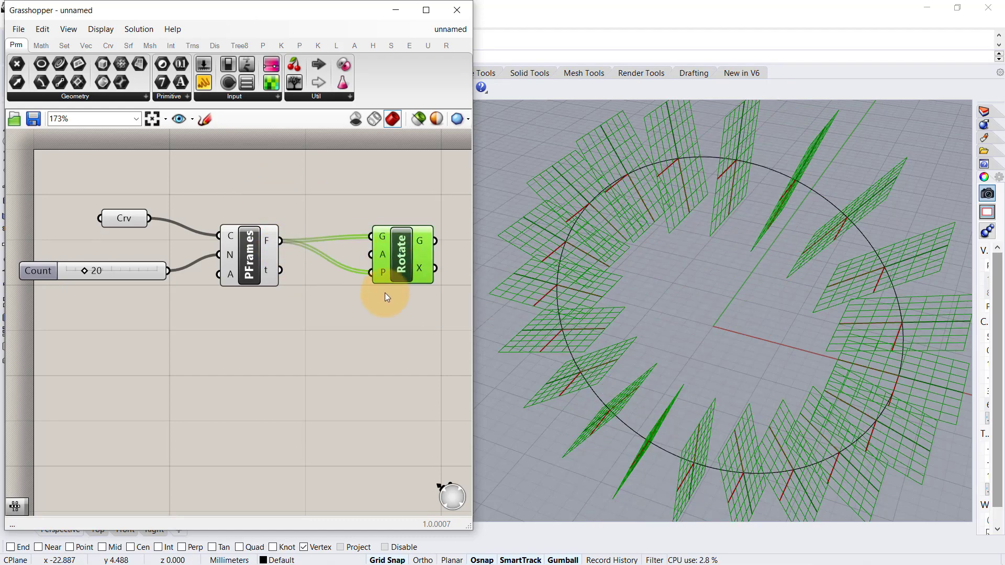
click(237, 350)
Step: Add a Range component with Count as its steps and a 360 slider as its domain
double_click(226, 353)
text(ran)
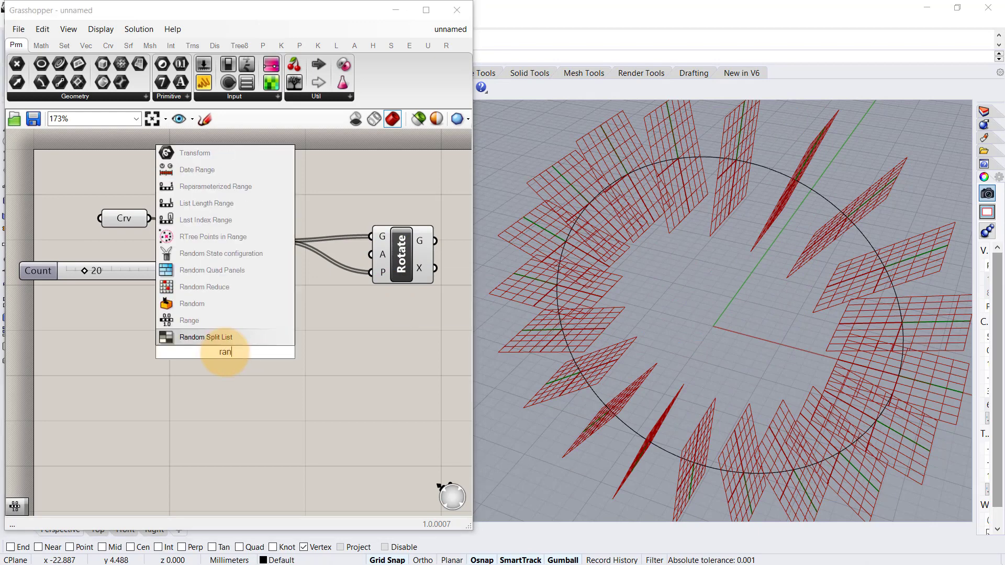
text(g)
click(228, 338)
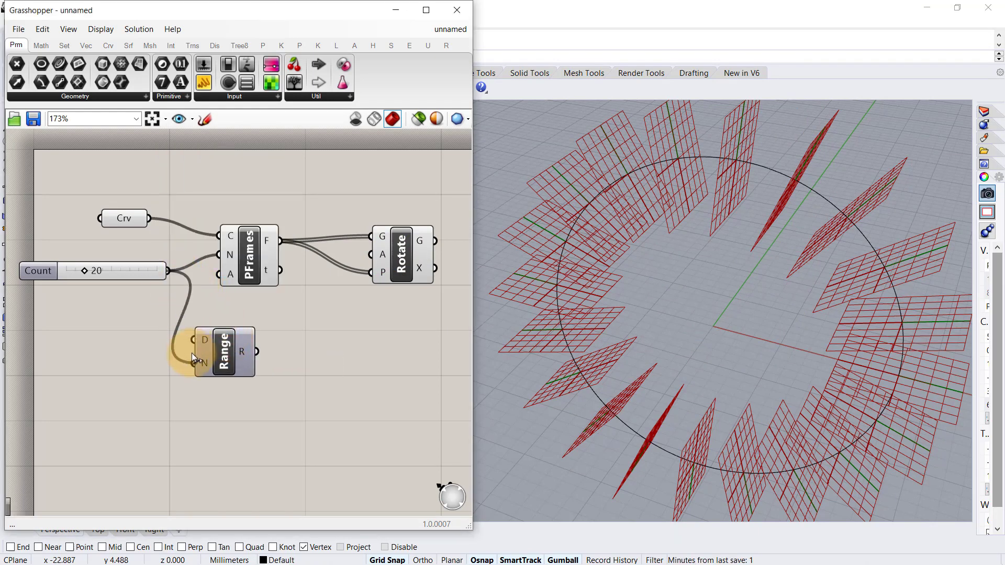
mouse_move(171, 271)
mouse_down()
mouse_move(193, 363)
mouse_move(249, 367)
mouse_up()
double_click(118, 376)
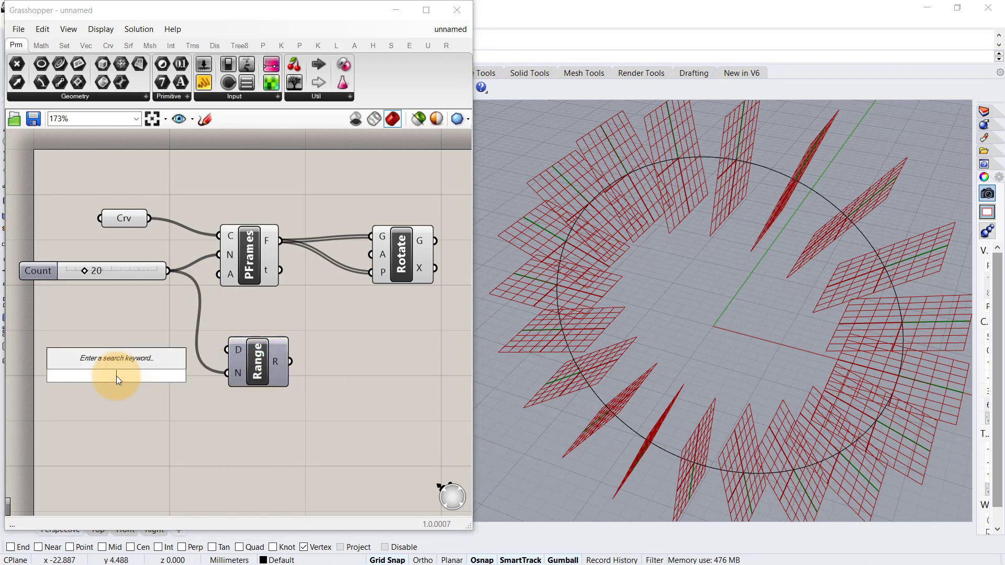
text(360)
key(Return)
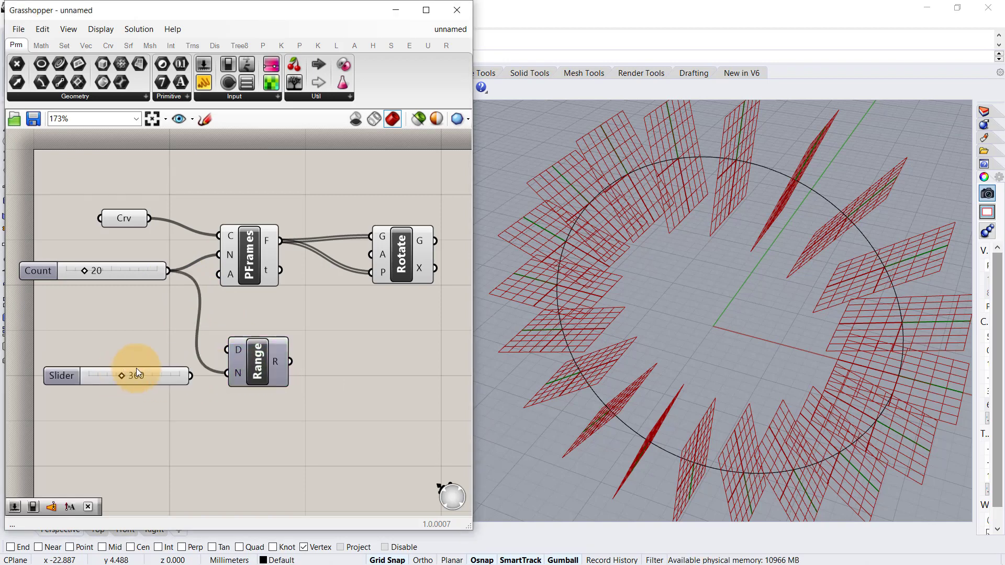
mouse_move(200, 376)
mouse_down()
mouse_move(228, 355)
mouse_move(257, 361)
mouse_up()
Step: Place a Cull Index component and feed it the Range output
right_drag(306, 376, 256, 375)
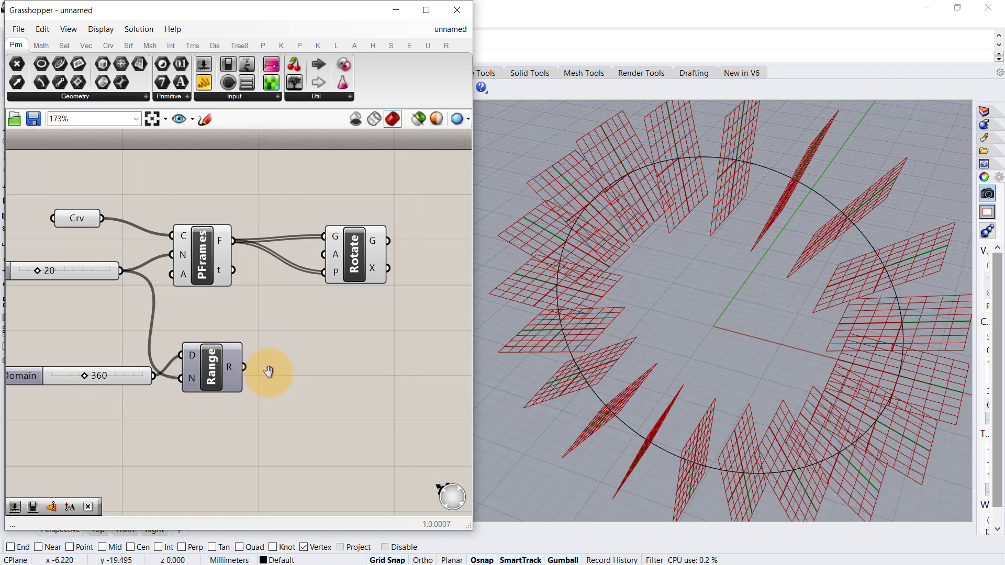
double_click(257, 374)
text(c)
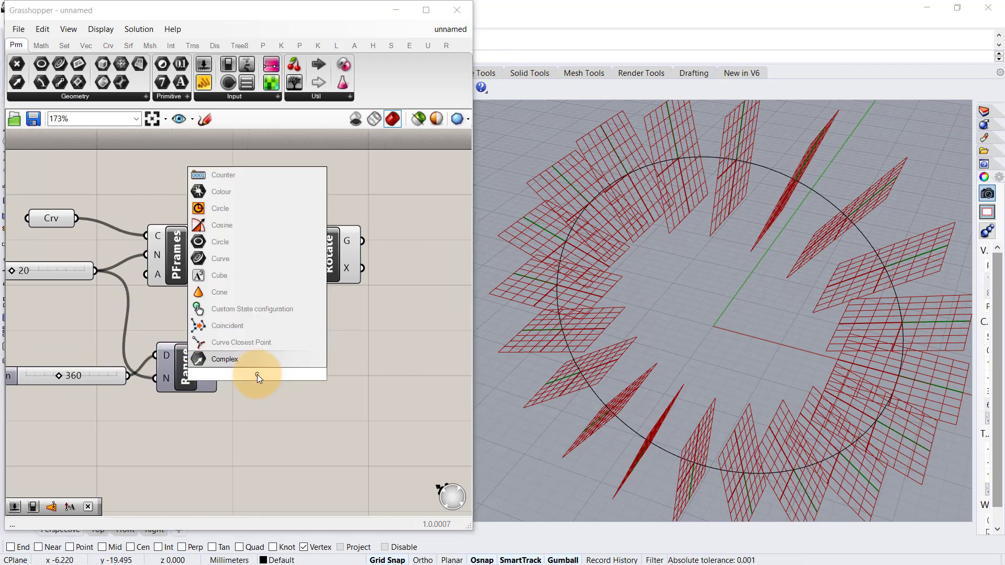
text(ul)
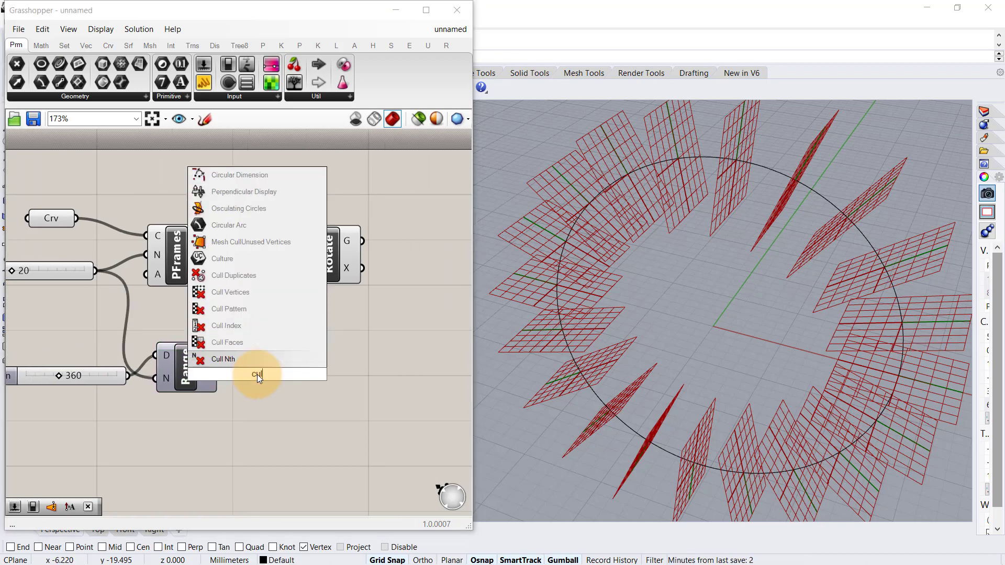
text(l)
click(272, 329)
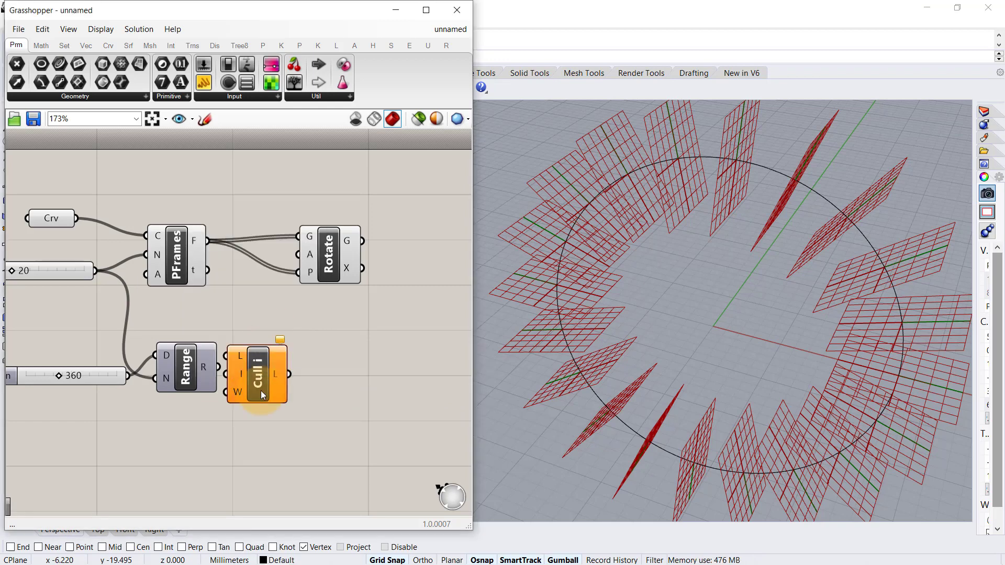
scroll(232, 372, up, 1)
mouse_move(211, 361)
mouse_down()
mouse_move(219, 347)
mouse_move(353, 396)
mouse_up()
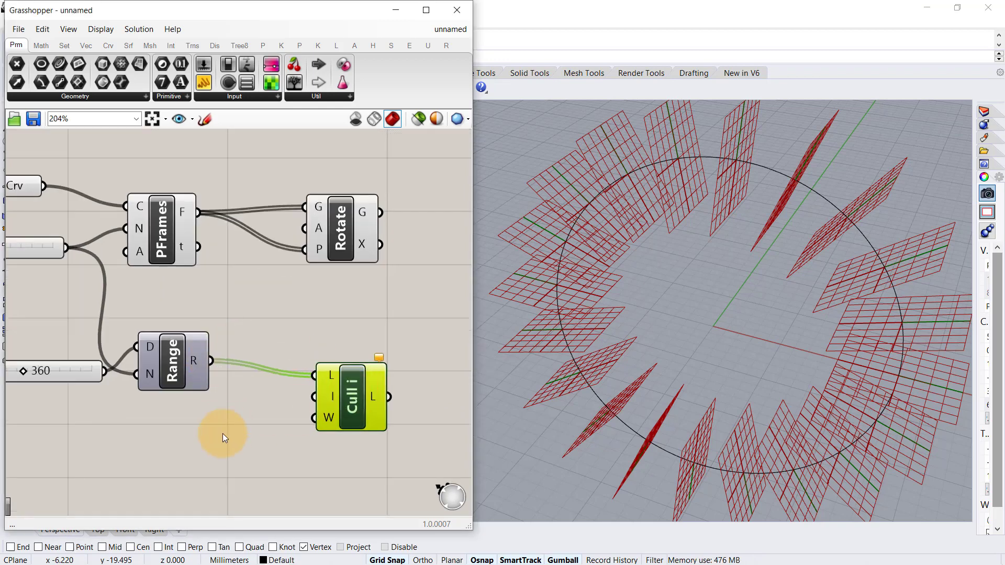
Step: Create a -1 number slider and wire it into Cull Index's index input
click(187, 429)
double_click(186, 430)
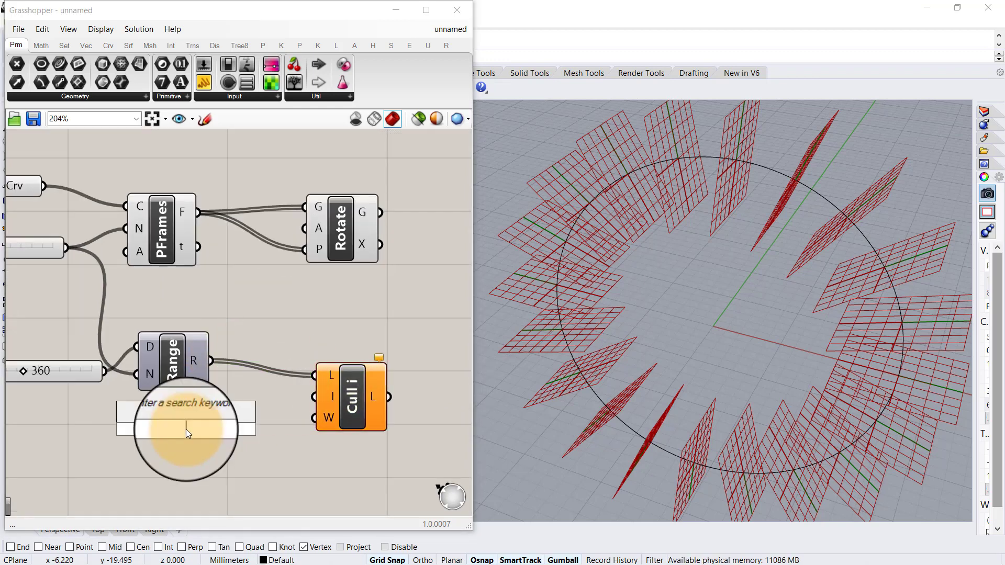
text(-1)
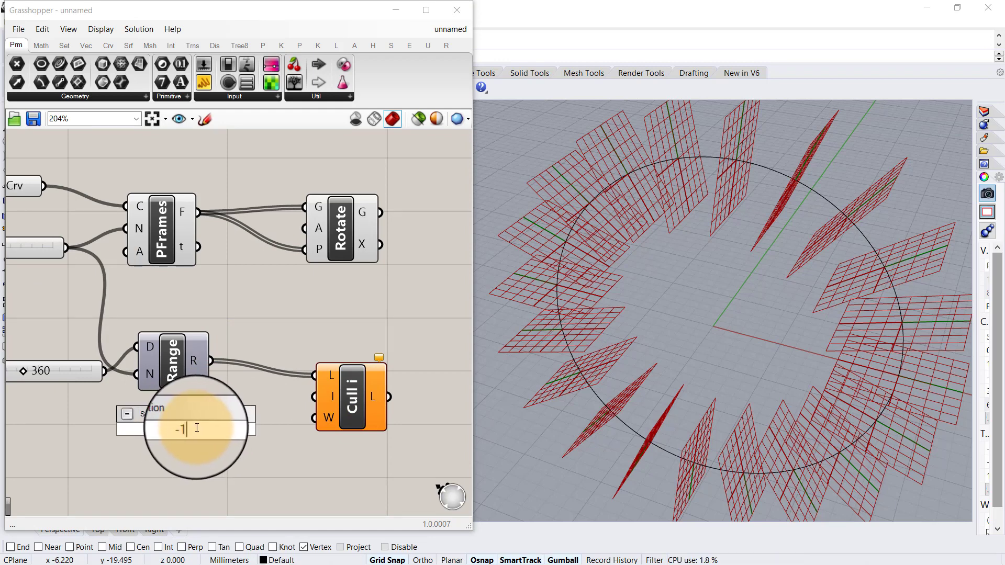
text(<1)
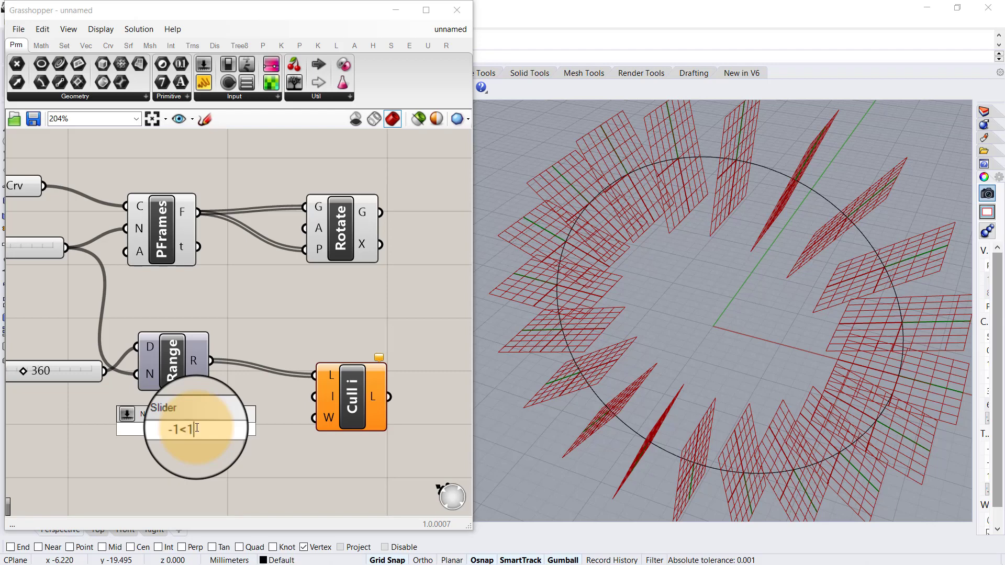
key(Return)
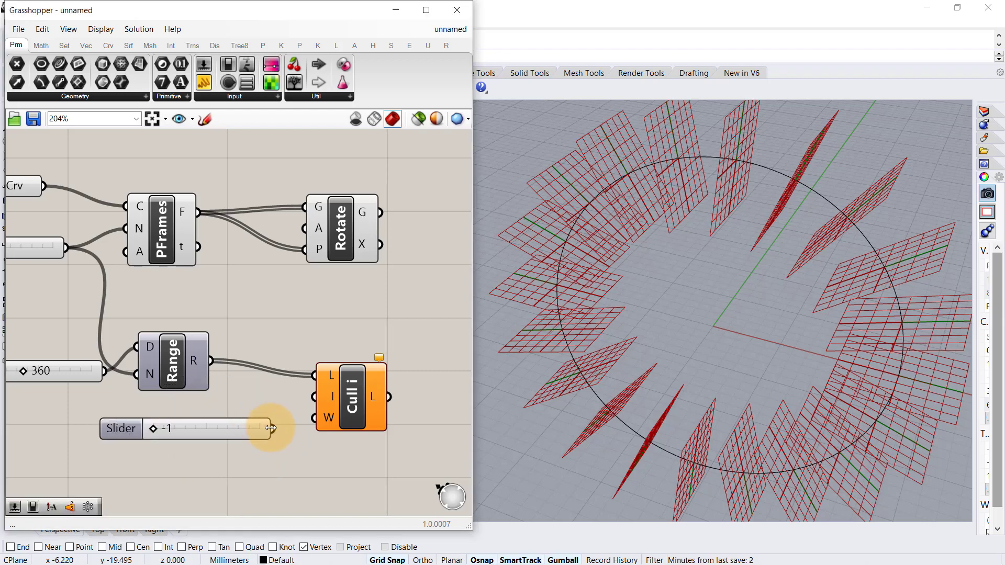
drag(303, 402, 313, 396)
right_drag(448, 398, 302, 393)
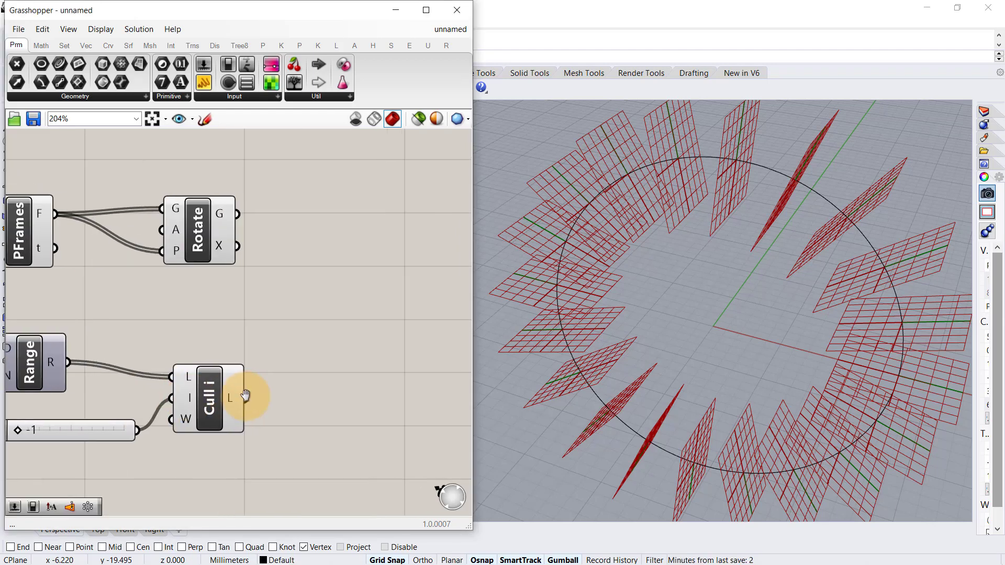
Step: Add a Radians component after Cull, followed by a Multiplication component
double_click(300, 390)
text(rad)
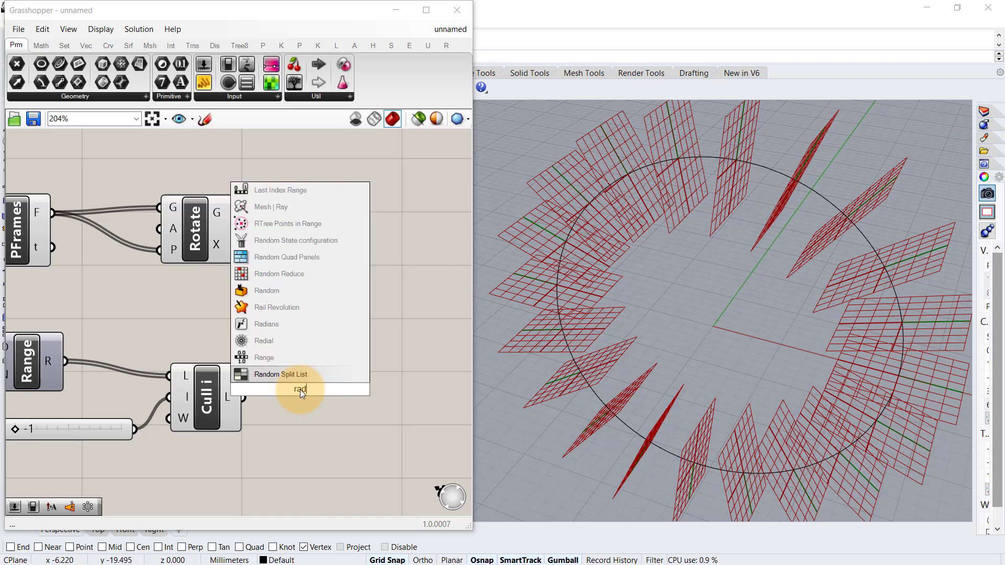
click(302, 374)
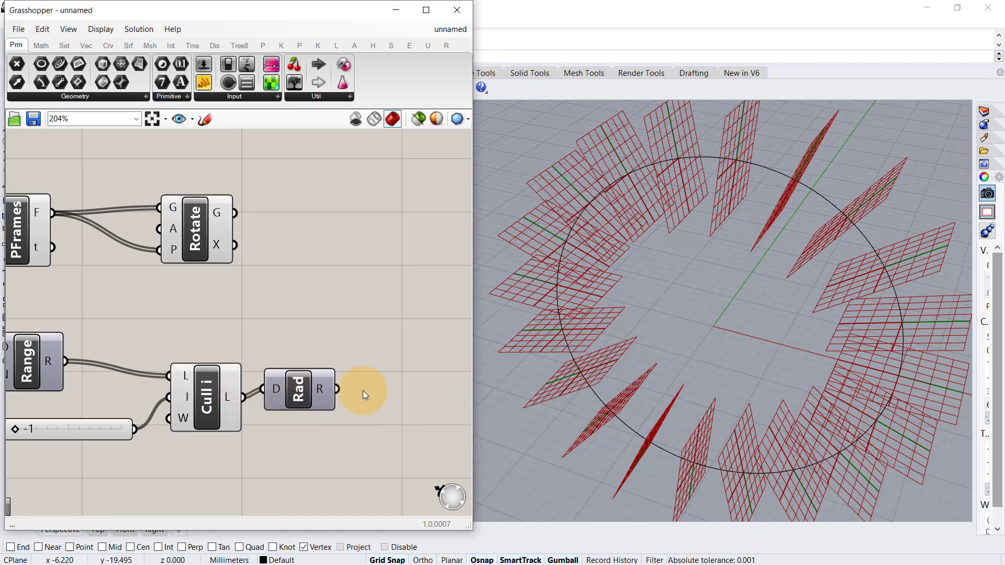
double_click(384, 390)
text(mul)
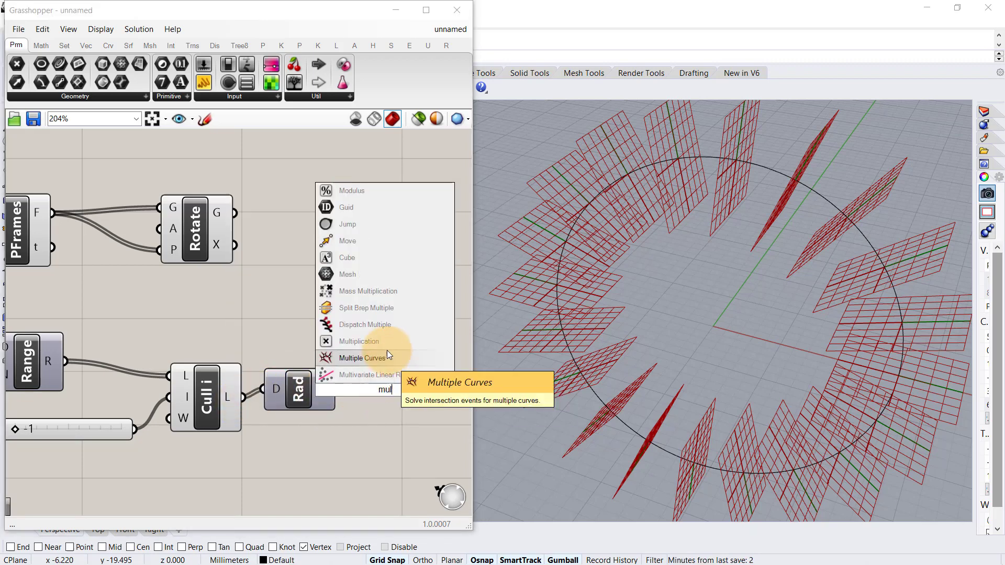
click(381, 341)
Step: Wire the multiplication result into Rotate's angle input
right_drag(421, 419, 380, 368)
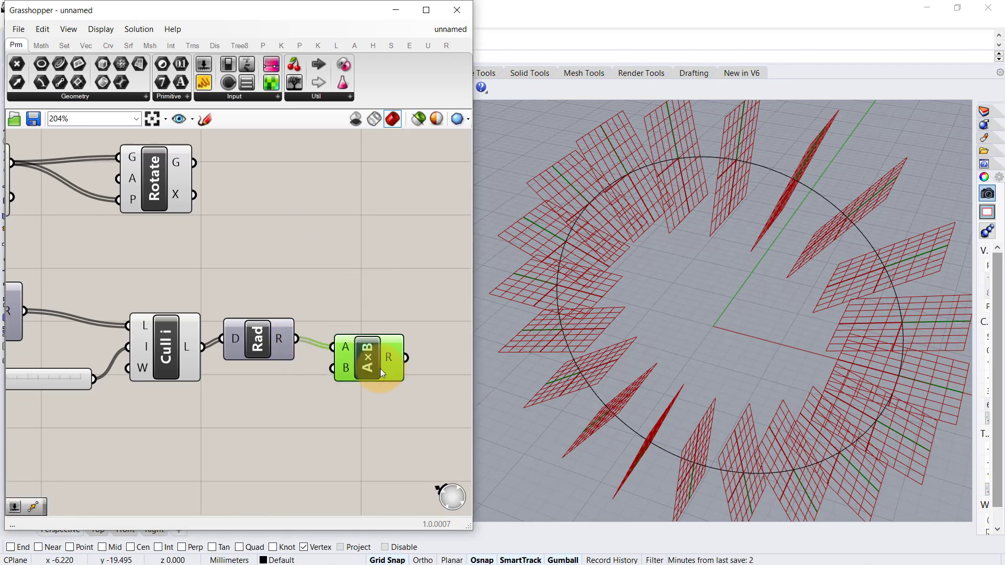
click(301, 377)
scroll(301, 377, down, 2)
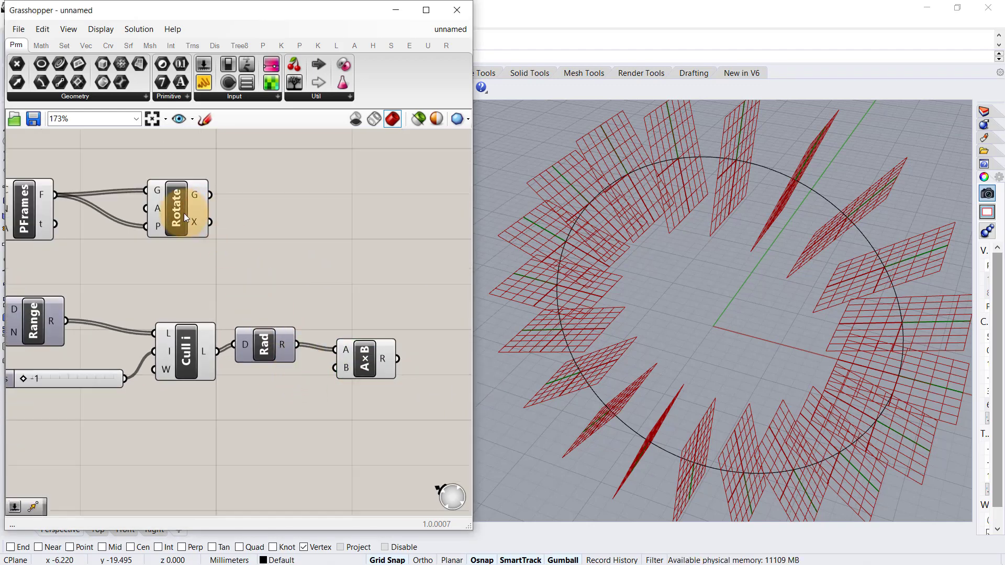
drag(182, 214, 420, 234)
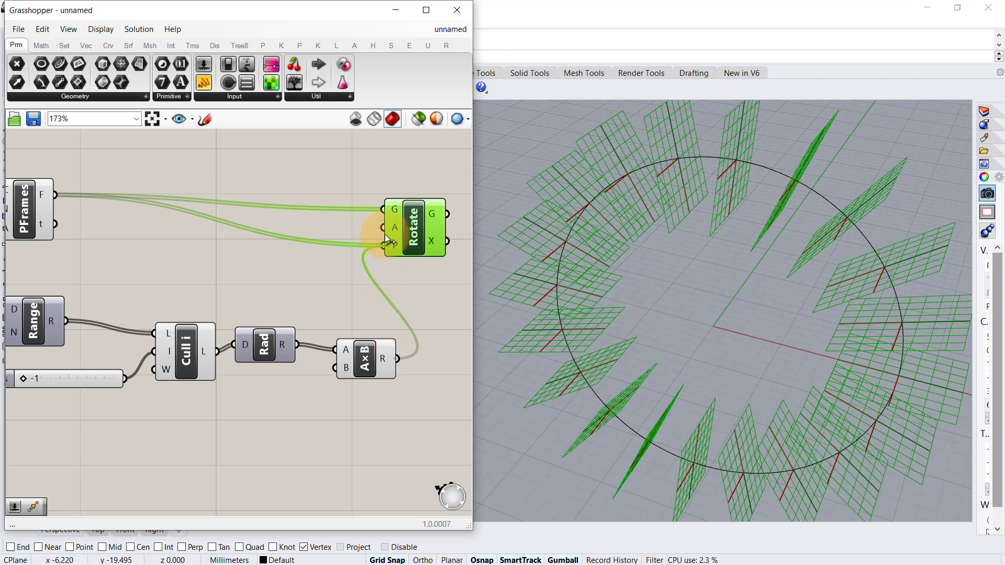
mouse_move(396, 358)
mouse_down()
mouse_move(385, 230)
mouse_move(430, 234)
mouse_up()
click(403, 319)
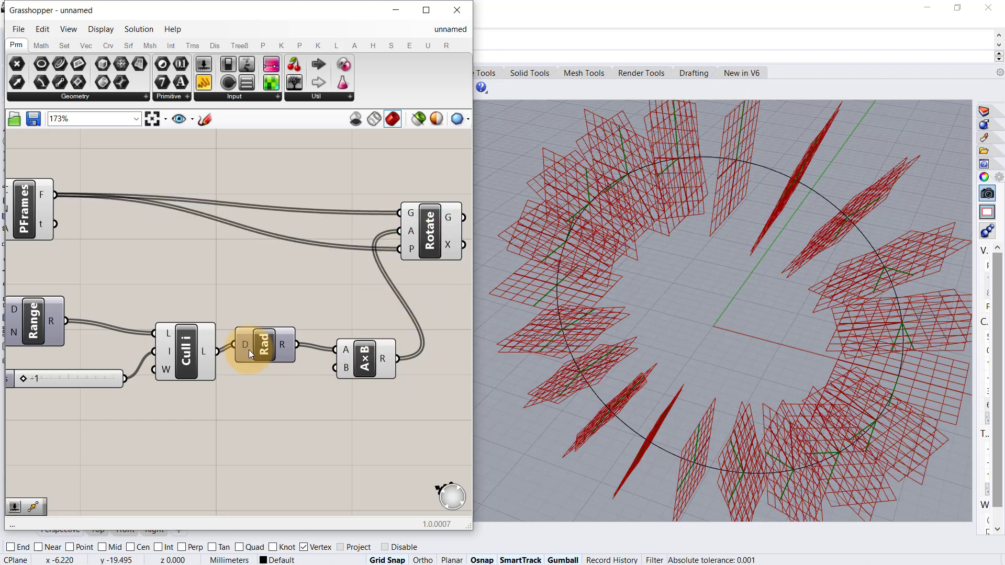
Step: Select all components and orbit the view to inspect the twisted frames from below
scroll(327, 221, down, 3)
drag(362, 167, 42, 392)
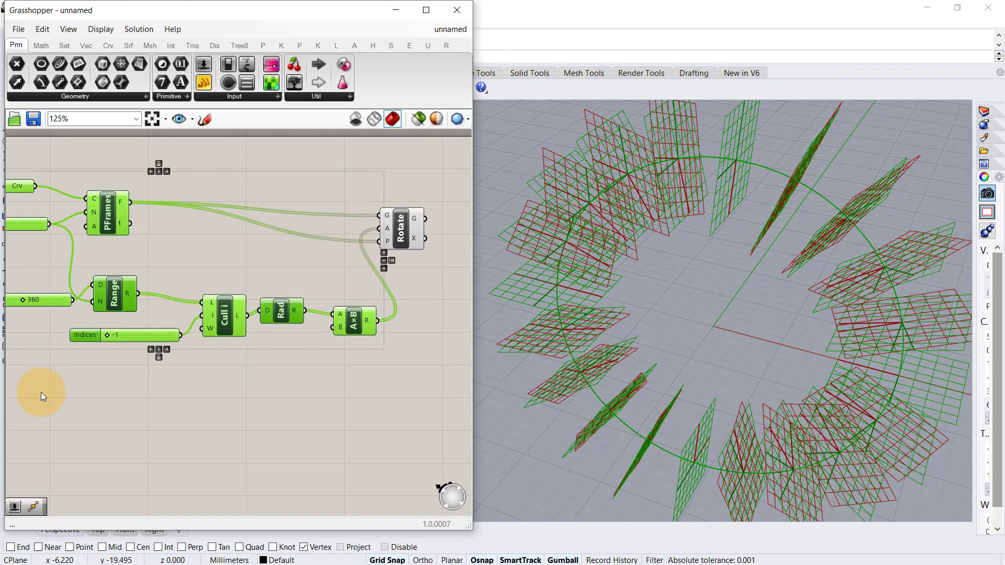
middle_click(127, 393)
click(175, 355)
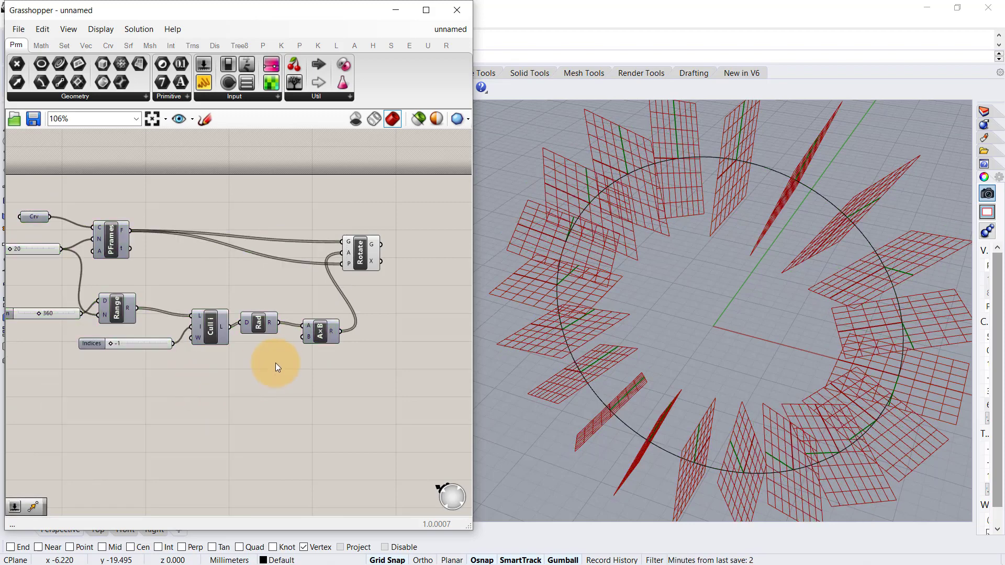
mouse_move(828, 276)
right_down()
mouse_move(744, 286)
mouse_move(751, 204)
mouse_move(829, 243)
mouse_move(607, 329)
right_up()
scroll(276, 344, up, 3)
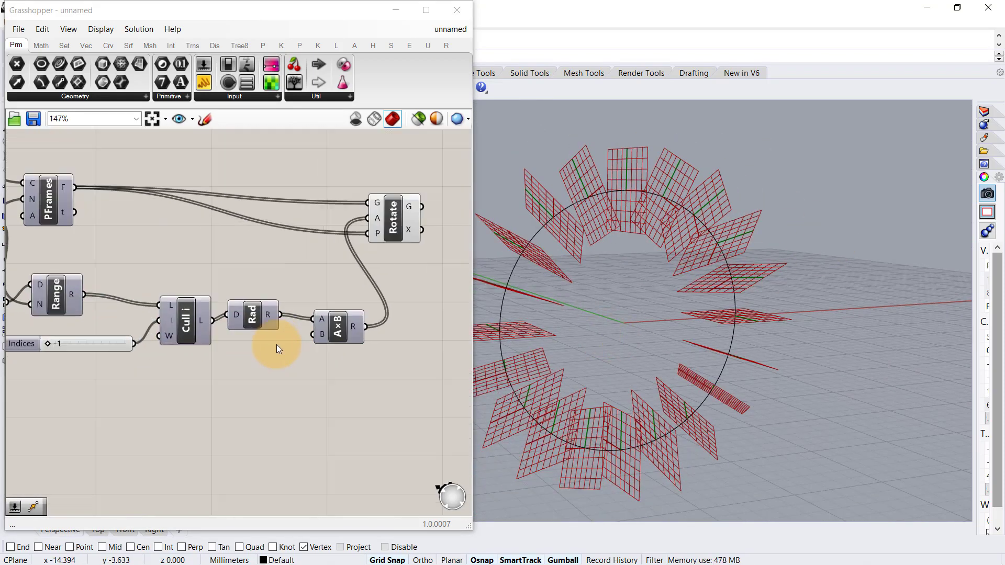
click(231, 383)
Step: Add a 3 slider as the multiplication's B factor, testing a larger twist of 6
double_click(230, 382)
text(3)
key(Return)
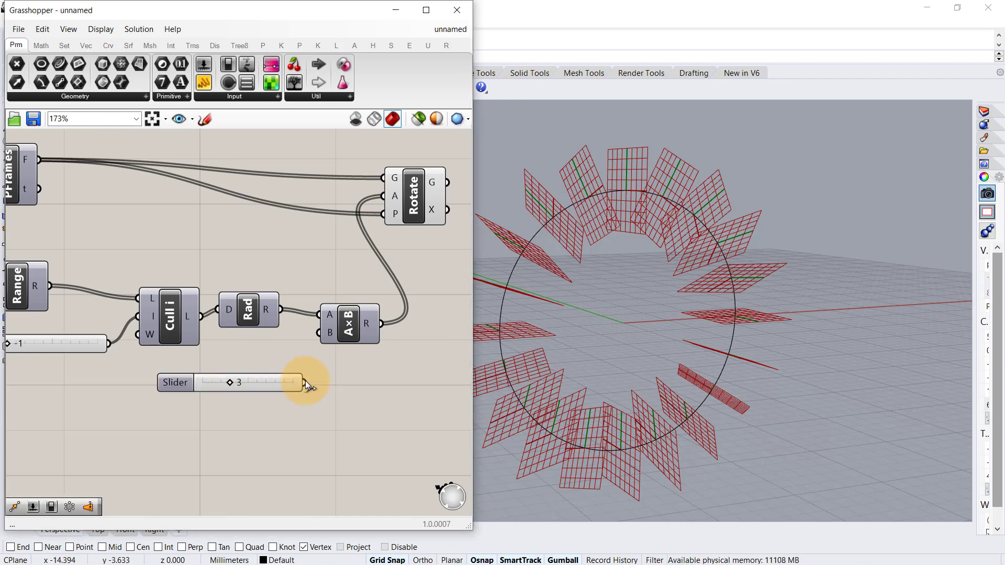
drag(315, 343, 319, 336)
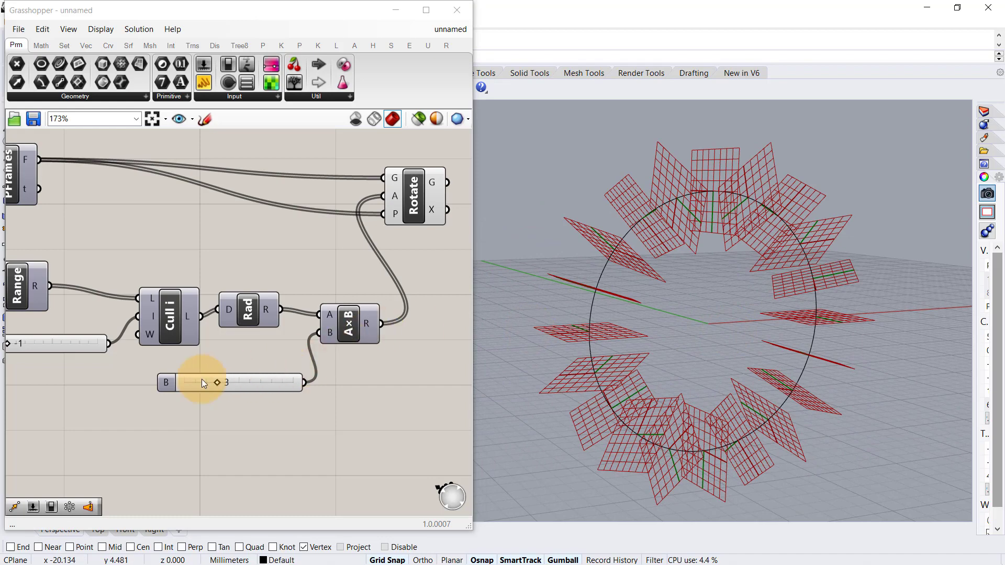
mouse_move(218, 383)
mouse_down()
mouse_move(186, 383)
mouse_move(245, 387)
mouse_move(219, 387)
mouse_up()
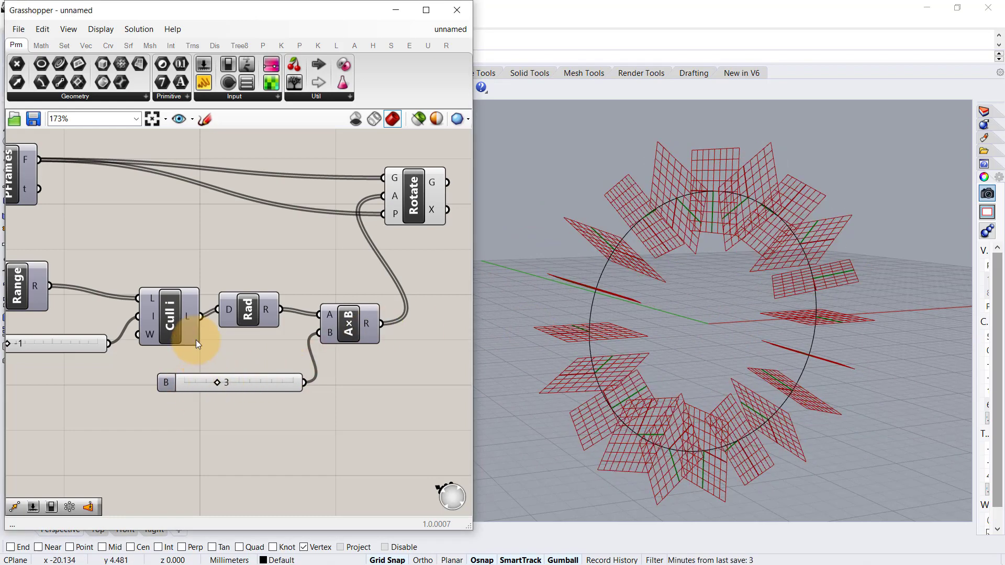
scroll(291, 298, down, 3)
scroll(291, 298, up, 3)
Step: Add a Polygon component placed on the rotated planes
right_drag(314, 232, 242, 228)
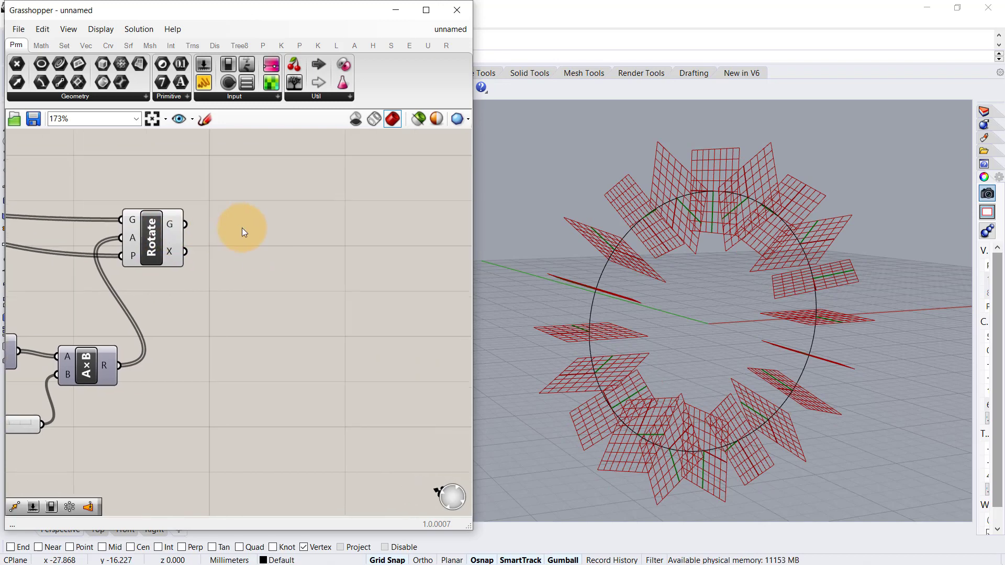
double_click(243, 228)
text(po)
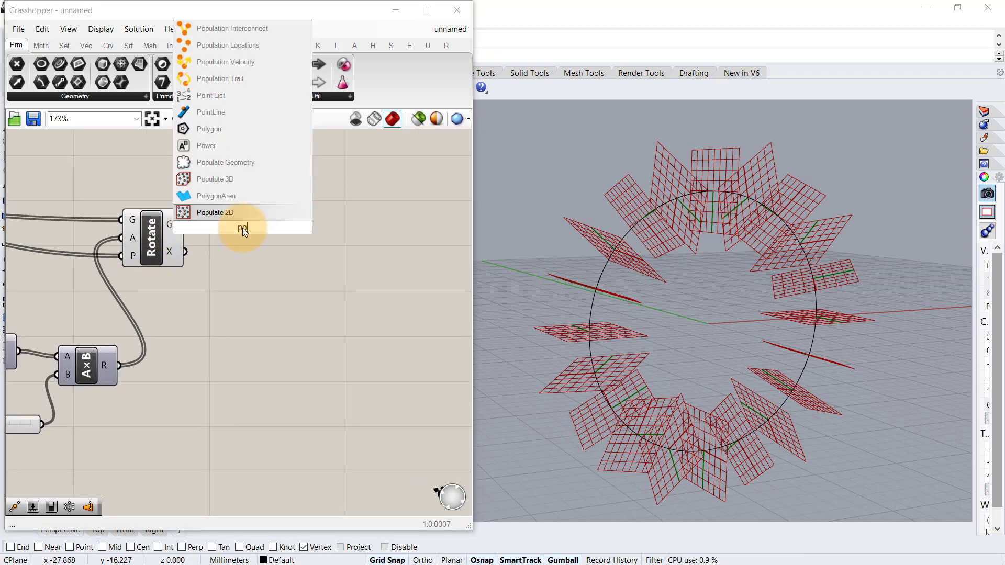
text(l)
click(251, 196)
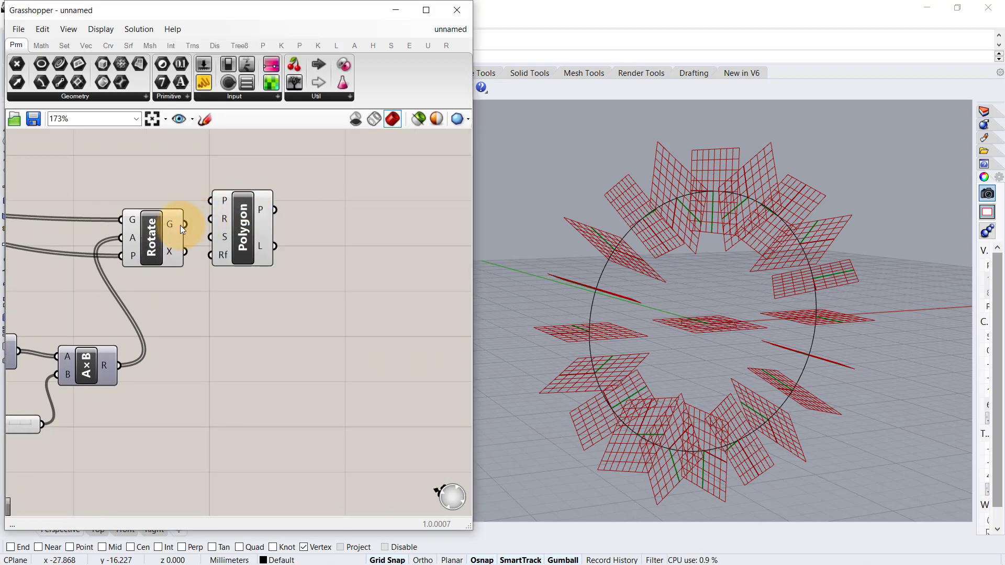
mouse_move(228, 202)
mouse_down()
mouse_move(311, 244)
mouse_move(328, 233)
mouse_up()
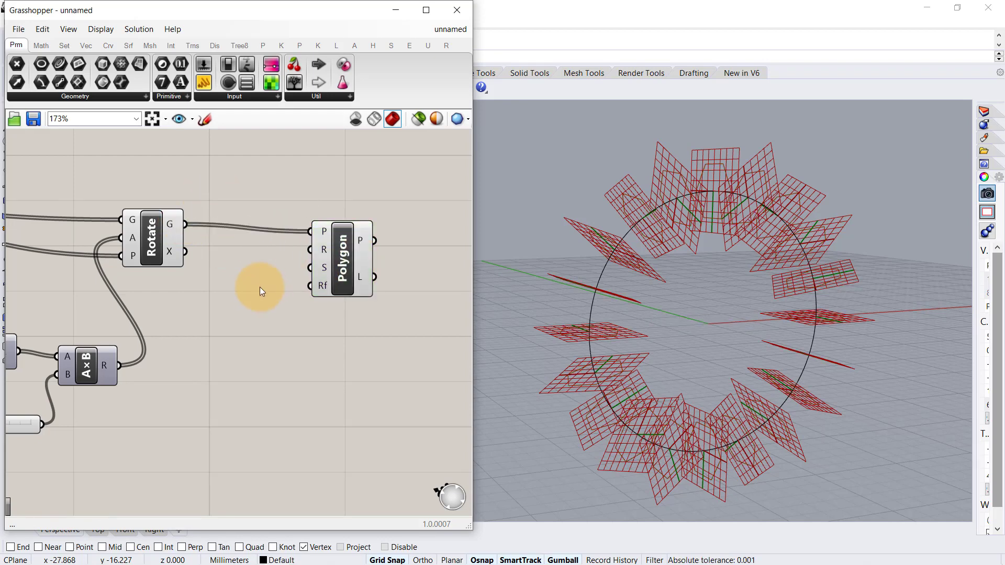
Step: Hide the Rotate component's preview of the rotated planes
scroll(575, 220, up, 2)
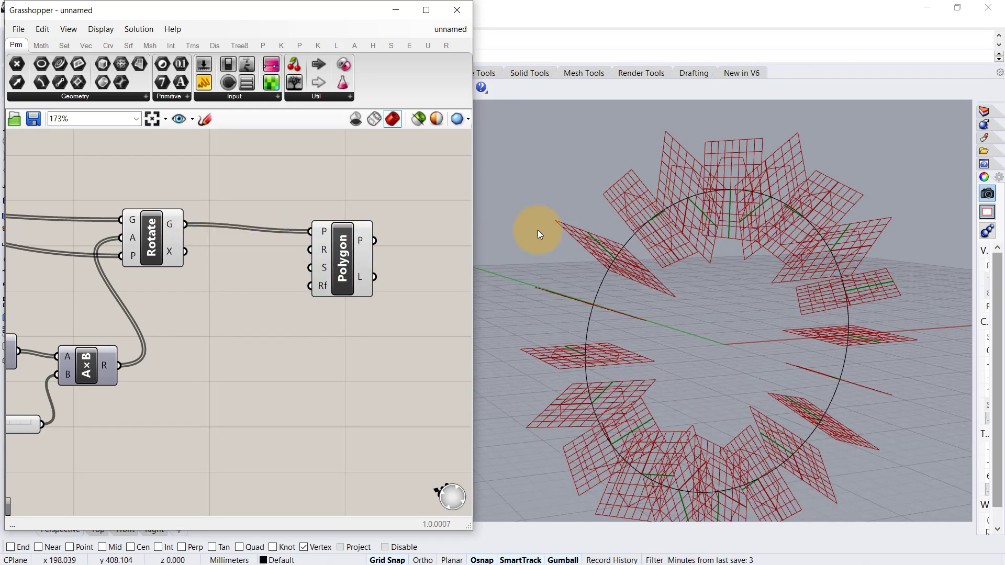
click(165, 262)
middle_click(164, 273)
click(195, 229)
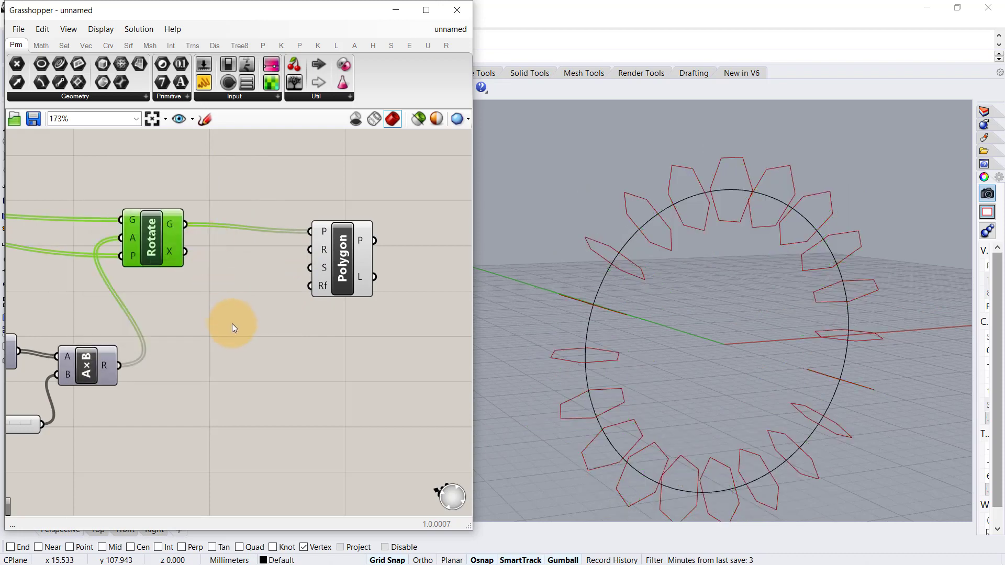
click(231, 324)
Step: Connect a slider of 6 to Polygon's radius
double_click(222, 328)
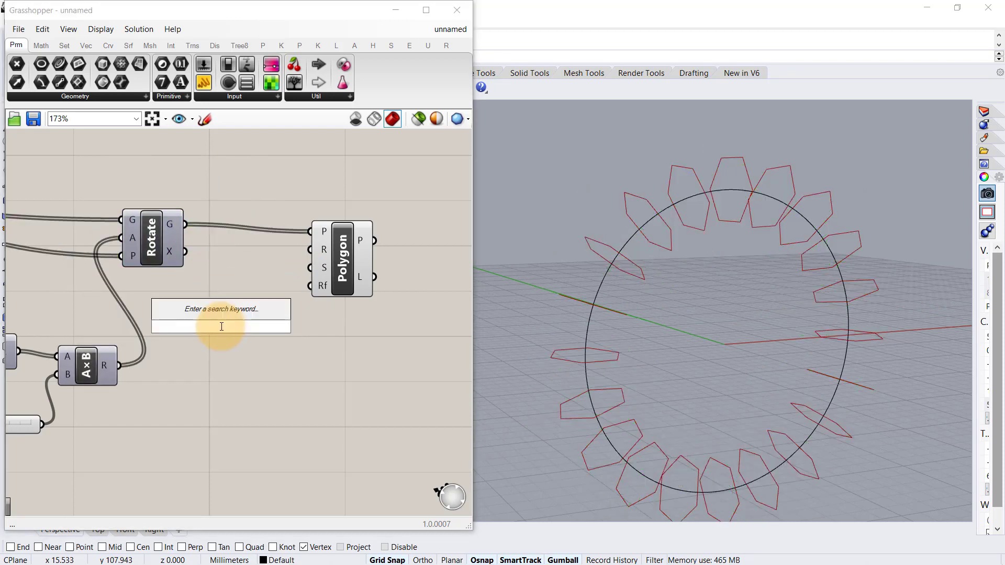
text(6)
key(Return)
drag(294, 328, 310, 250)
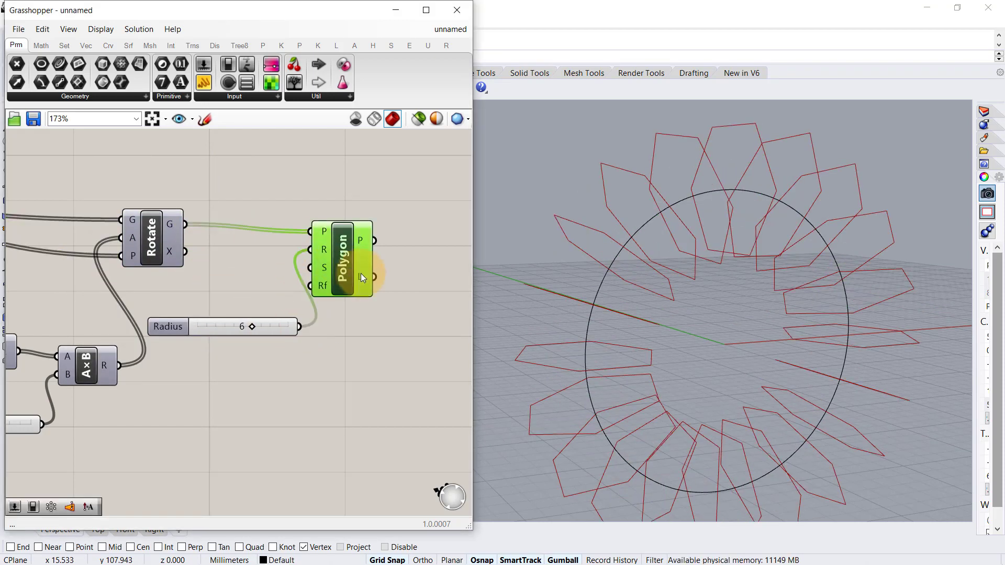
drag(360, 273, 398, 281)
Step: Duplicate the Radius slider to drive Polygon's segment count, making four-sided polygons
click(219, 330)
key(ctrl+c)
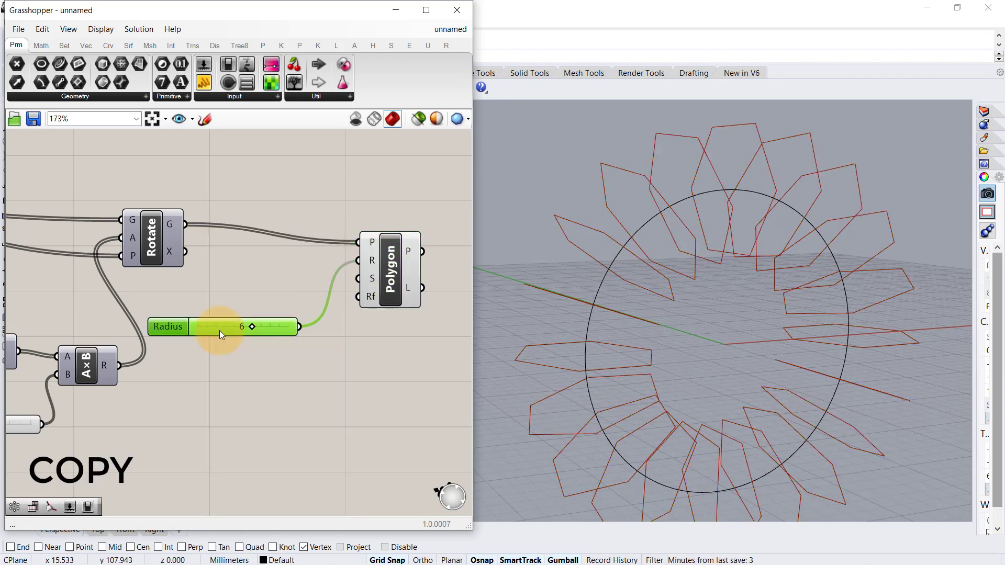
key(ctrl+v)
mouse_move(255, 341)
mouse_down()
mouse_move(233, 369)
mouse_move(234, 385)
mouse_up()
drag(322, 368, 358, 278)
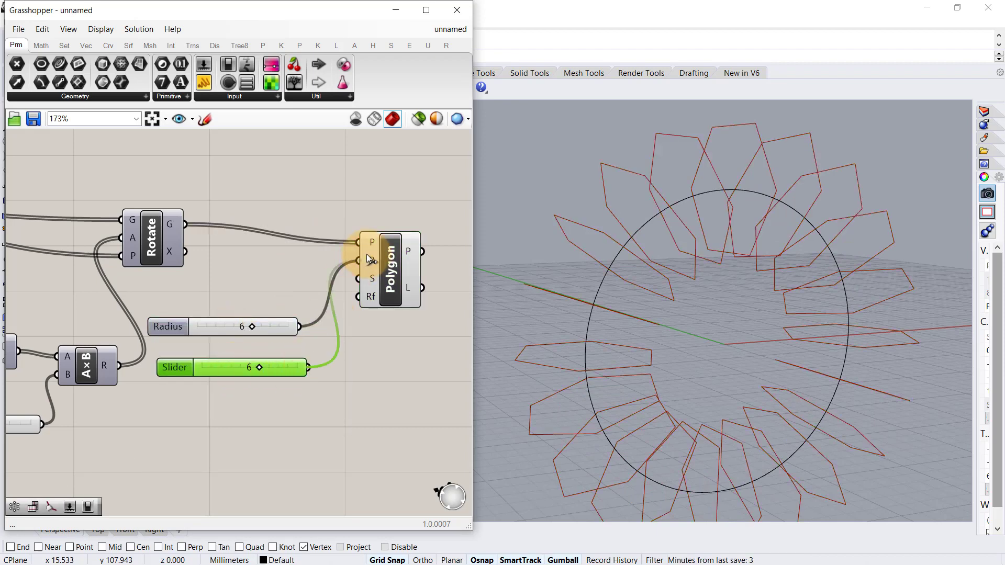
mouse_move(275, 368)
mouse_down()
mouse_move(254, 368)
mouse_move(271, 368)
mouse_move(257, 380)
mouse_up()
Step: Add a Fillet Radius slider wired to Polygon's fillet input, set to 1.00
double_click(242, 415)
text(2.50)
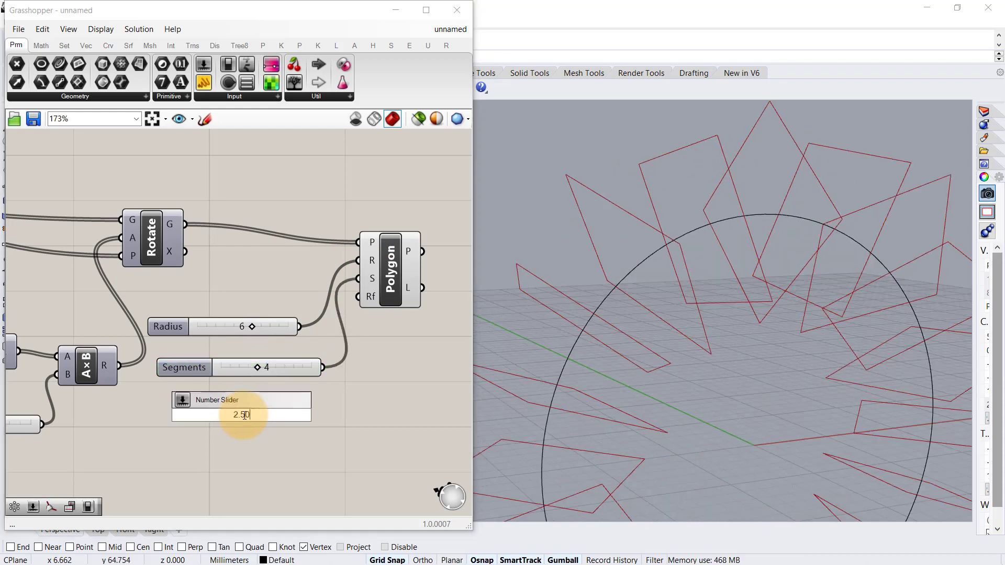
key(Return)
drag(316, 414, 370, 297)
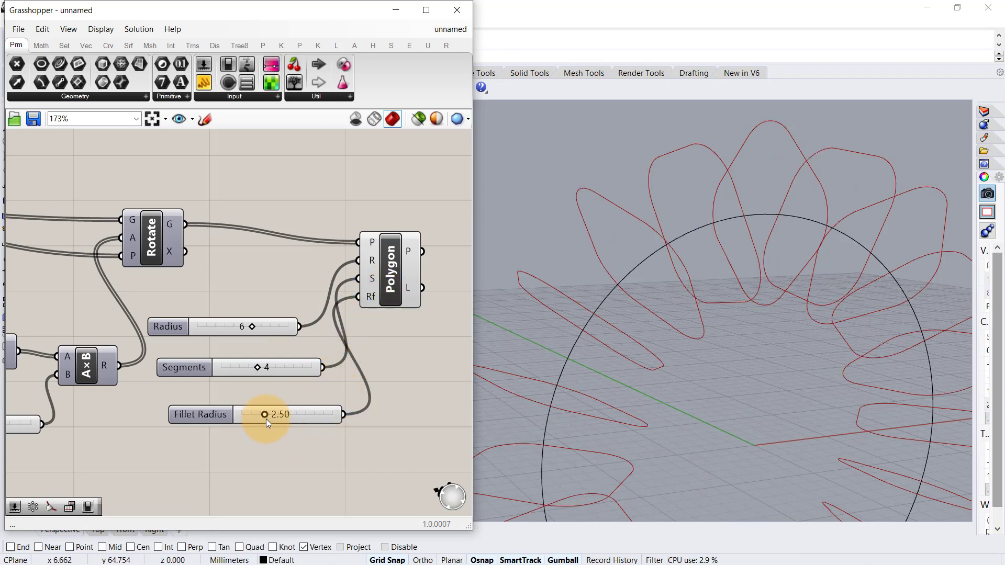
drag(262, 418, 255, 418)
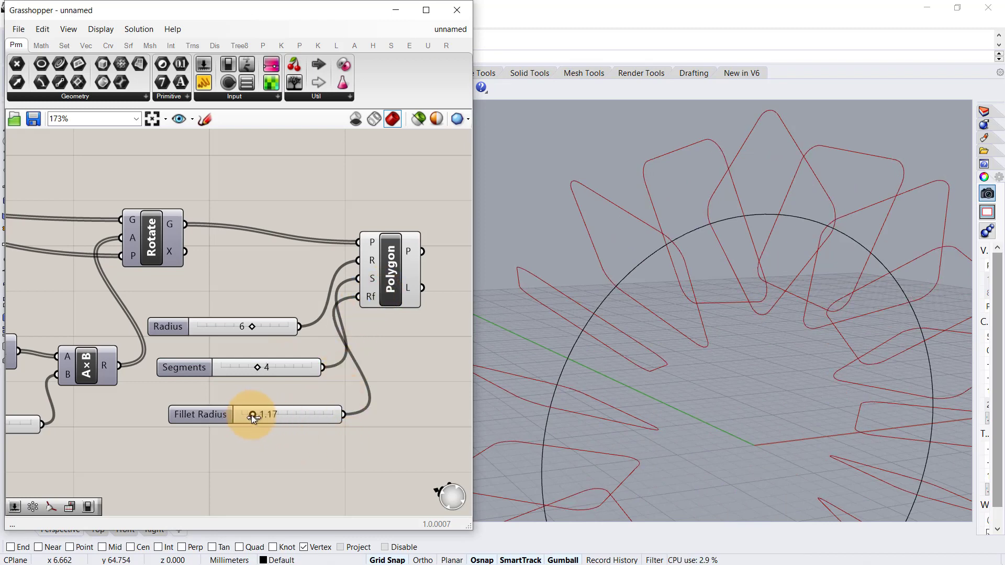
double_click(280, 413)
text(1)
key(Return)
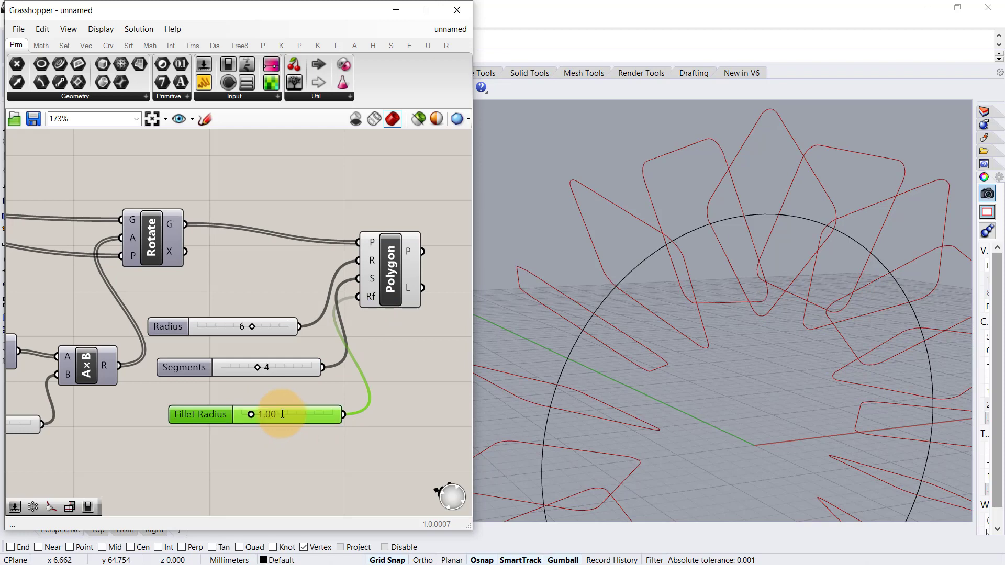
scroll(280, 386, down, 2)
scroll(280, 386, up, 2)
drag(293, 259, 323, 264)
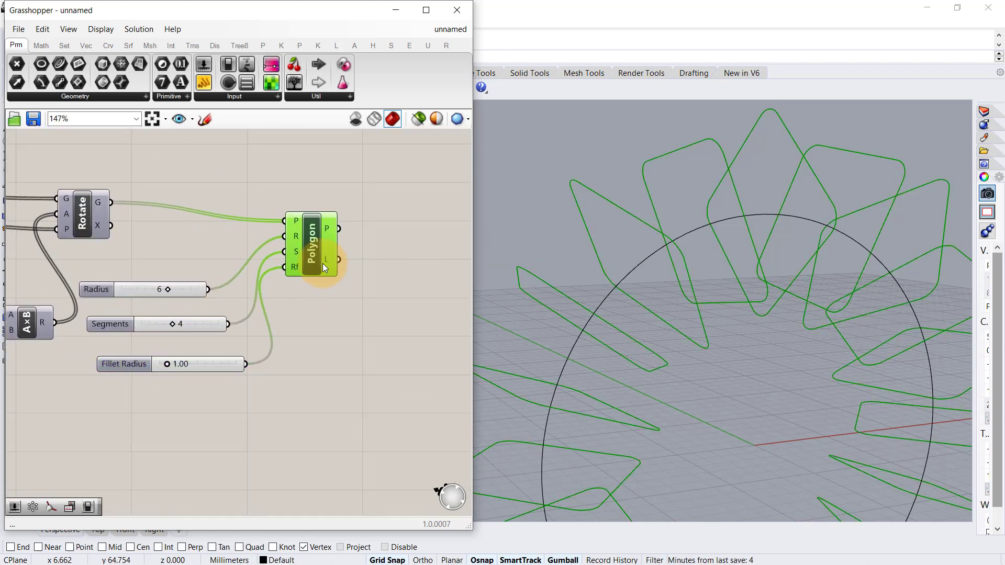
right_drag(266, 257, 166, 259)
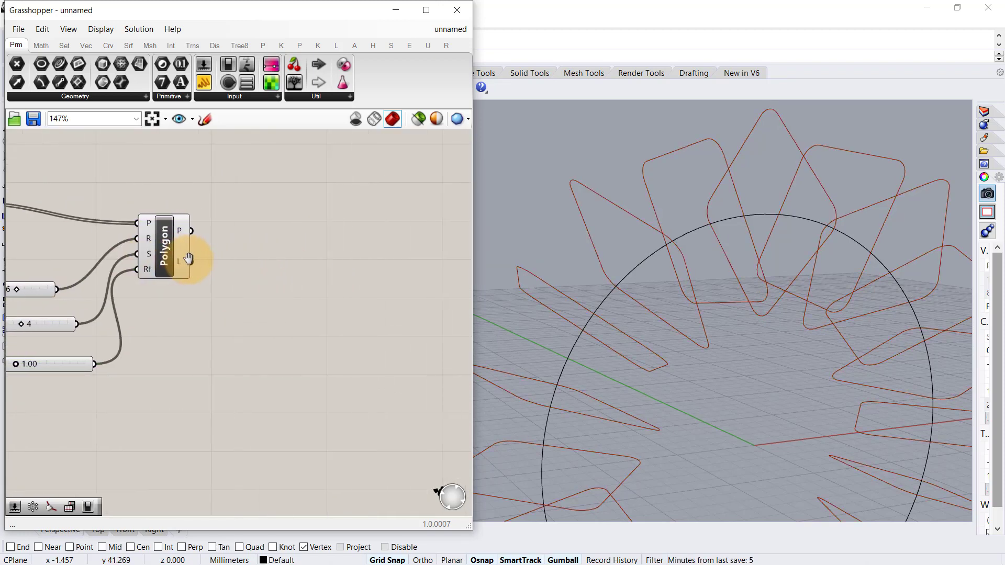
Step: Add a Scale component taking the polygons as geometry
double_click(342, 235)
text(sc)
key(Return)
mouse_move(192, 231)
mouse_down()
mouse_move(344, 233)
mouse_move(445, 253)
mouse_up()
click(318, 300)
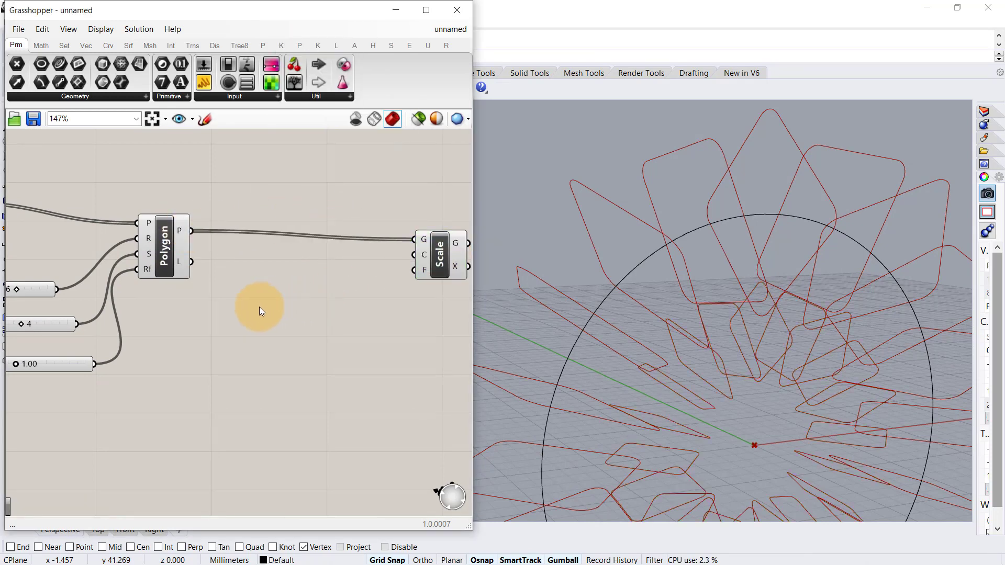
Step: Add an Area component on the polygons and use its centroids as Scale's centre
double_click(244, 303)
text(area)
click(240, 293)
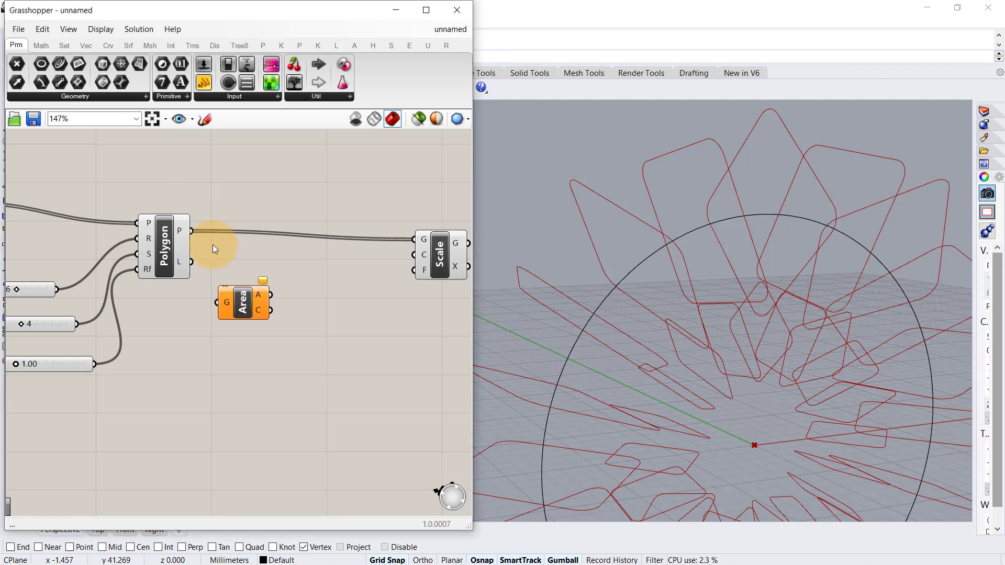
mouse_move(192, 231)
mouse_down()
mouse_move(216, 302)
mouse_move(414, 255)
mouse_up()
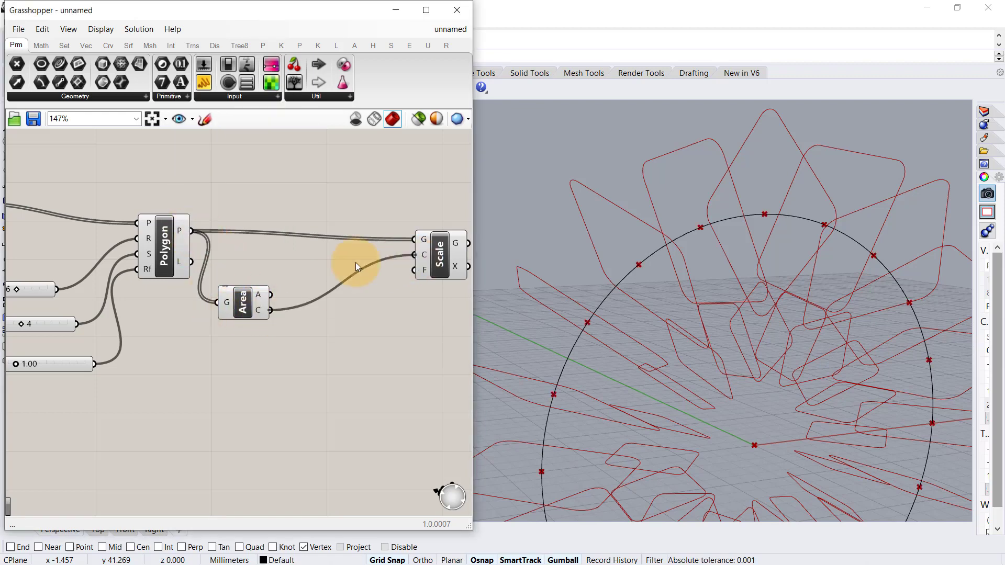
drag(242, 302, 235, 280)
click(288, 324)
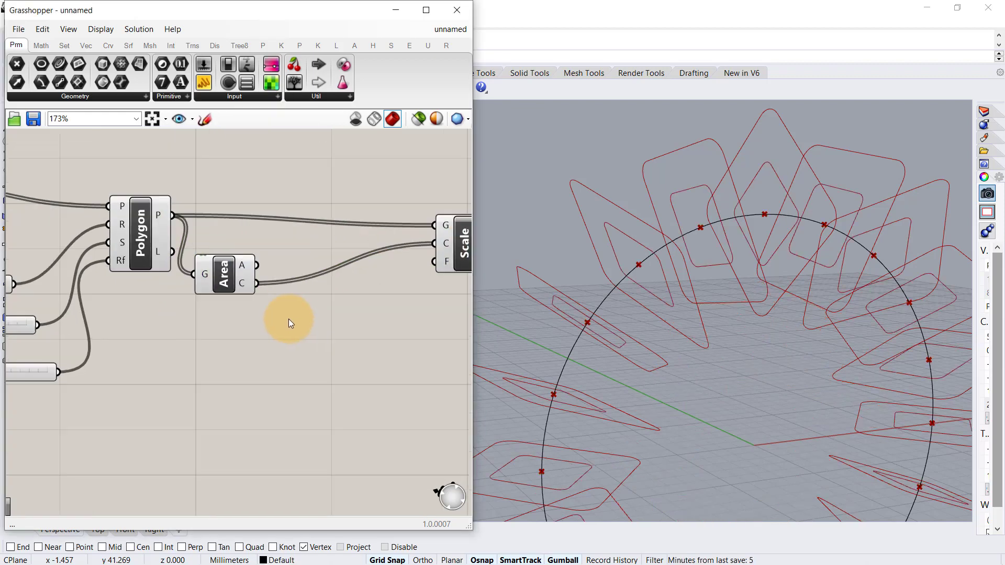
Step: Add a Pull Curve component fed by the Area centroids
scroll(288, 319, up, 2)
double_click(242, 316)
text(p)
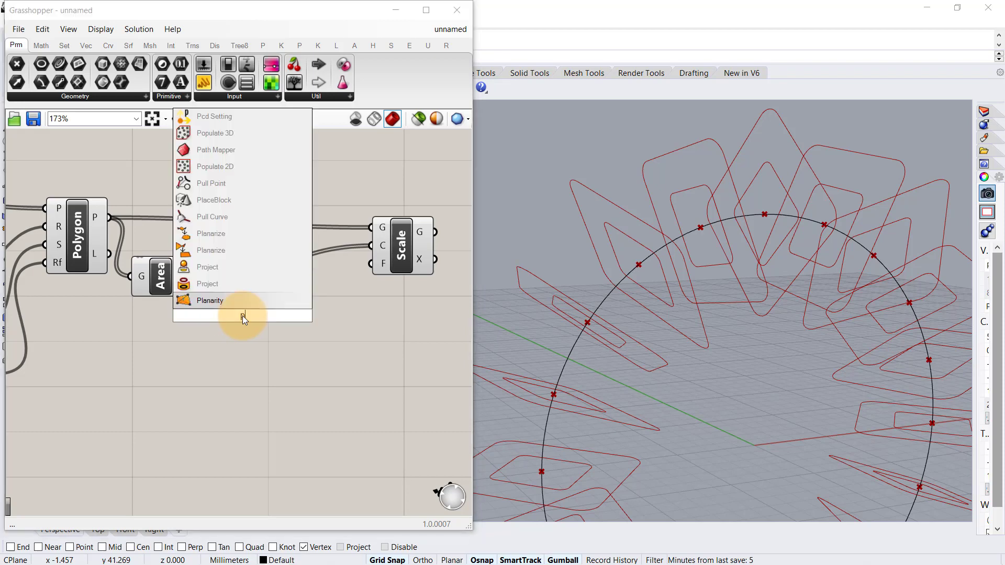
text(ull)
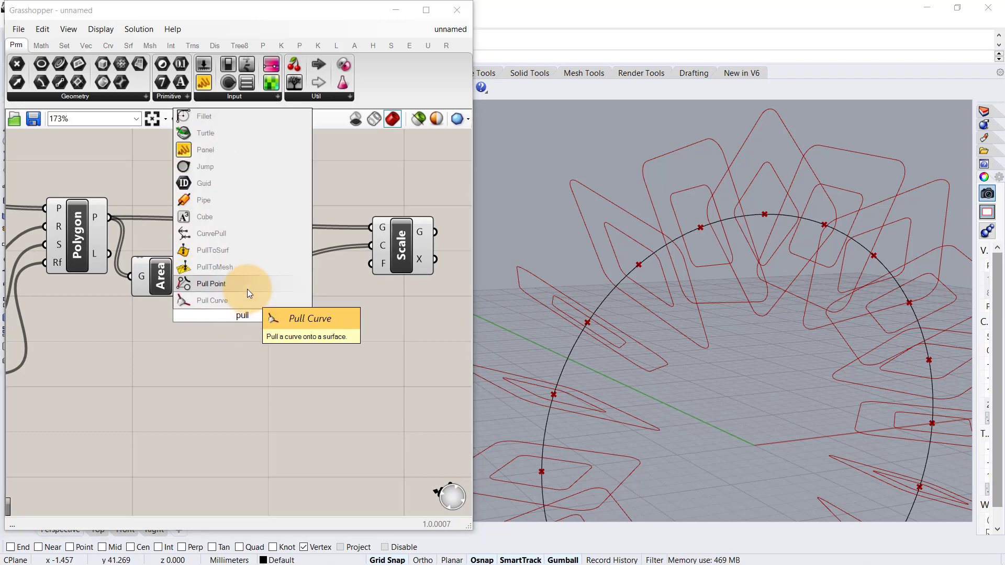
click(246, 298)
drag(245, 322, 248, 350)
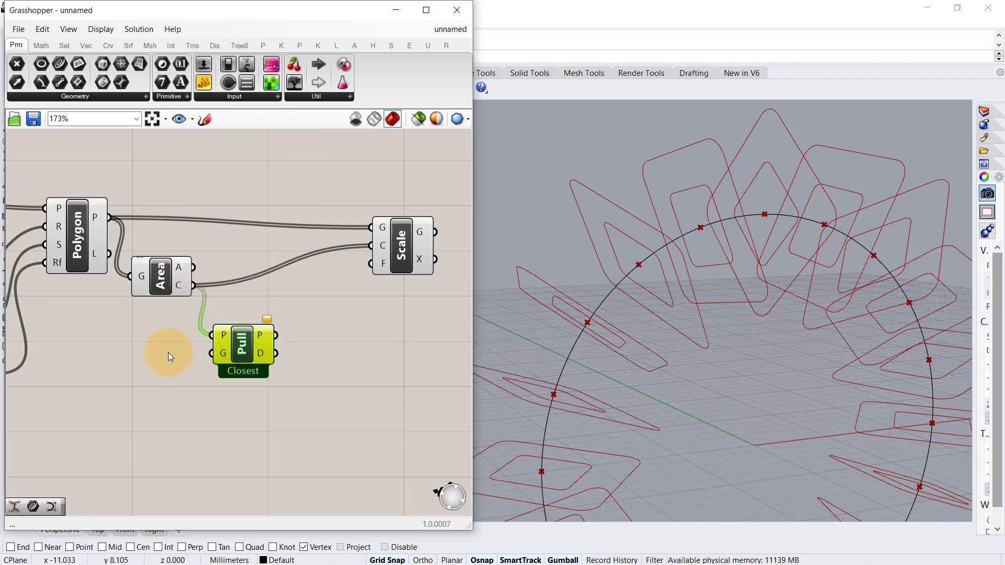
Step: Add a Pt parameter and set its one point at the model origin
double_click(127, 368)
text(pt)
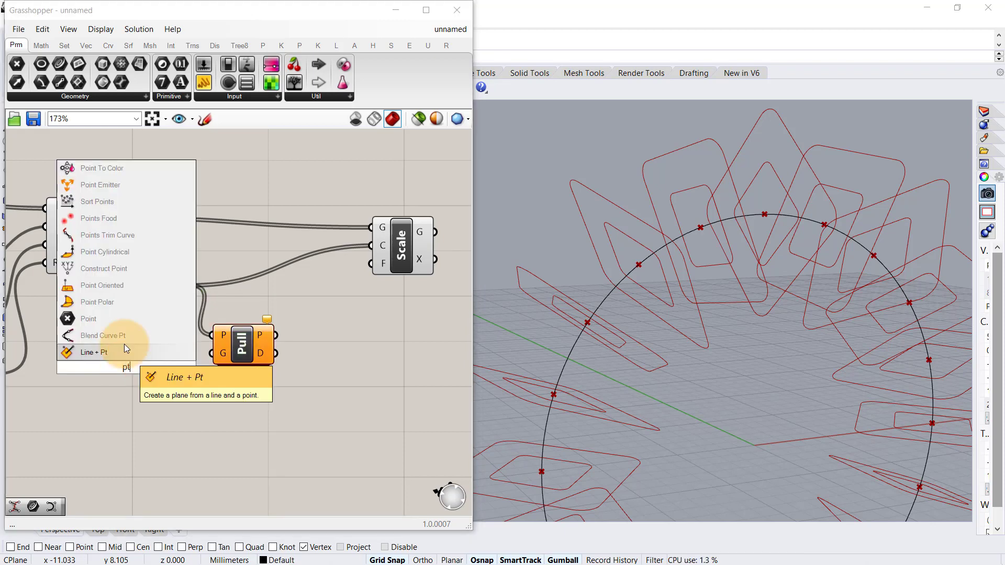
click(123, 326)
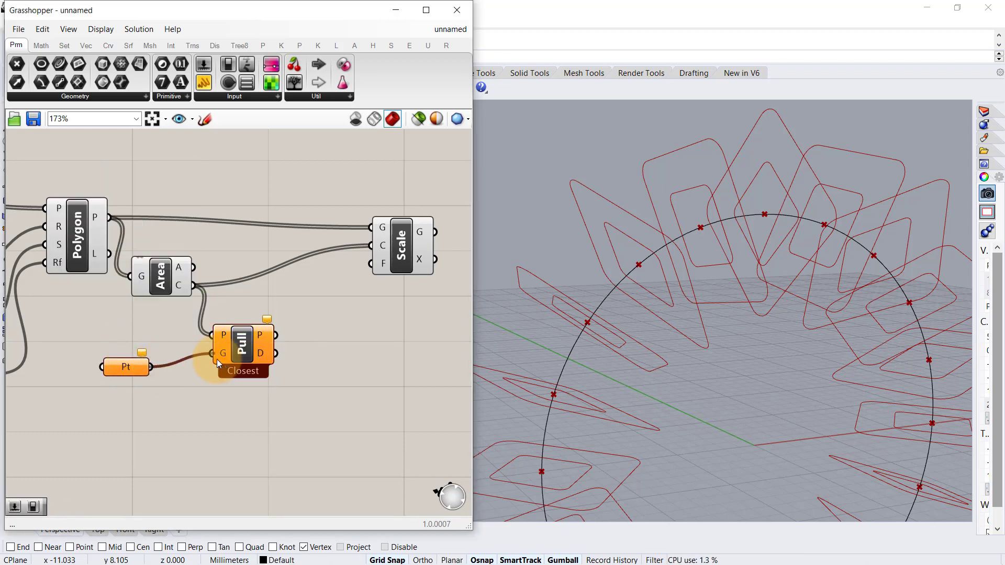
right_click(127, 364)
click(178, 469)
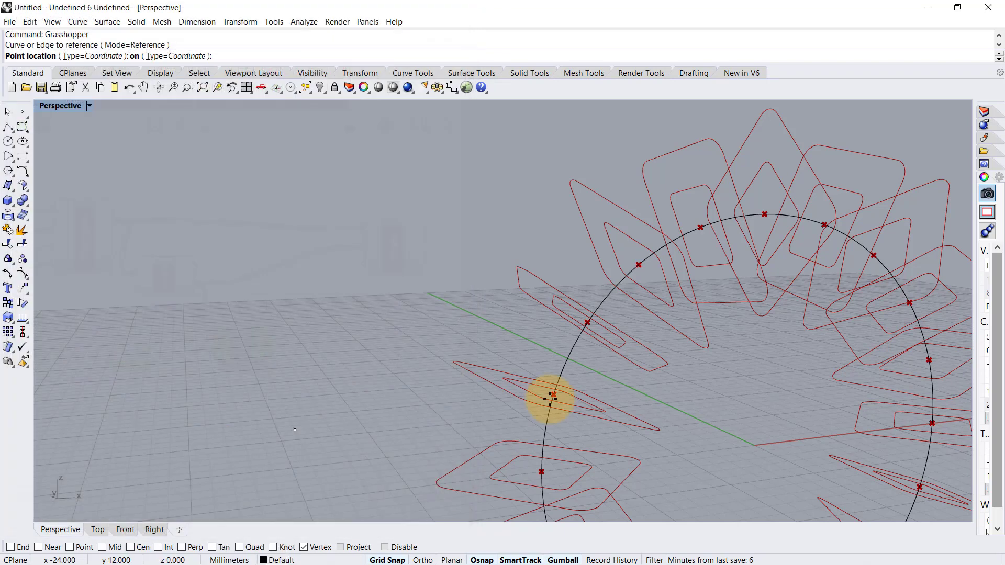
scroll(623, 385, down, 2)
click(726, 431)
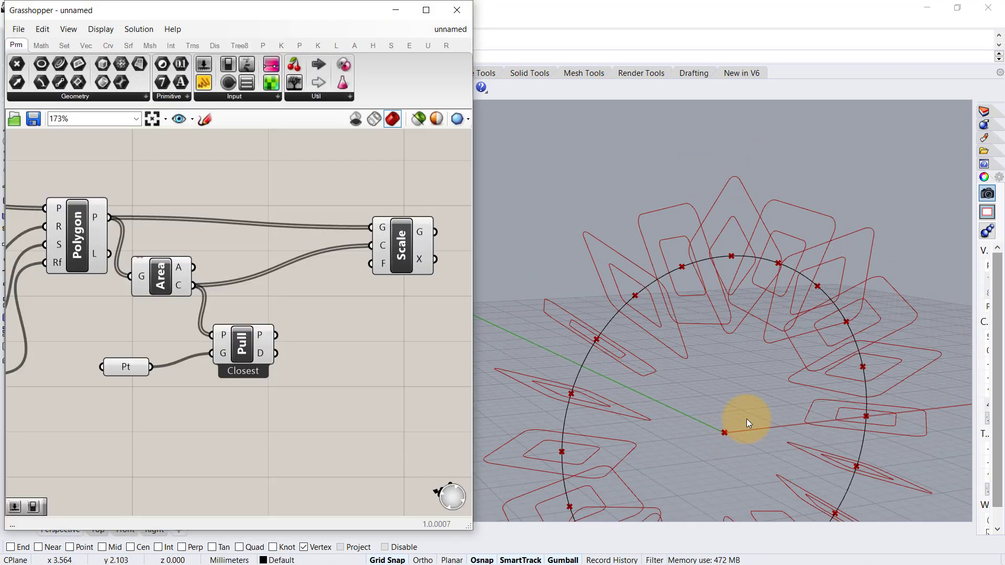
scroll(747, 419, up, 2)
Step: Raise the point vertically with the gumball up to the circle's height
click(125, 367)
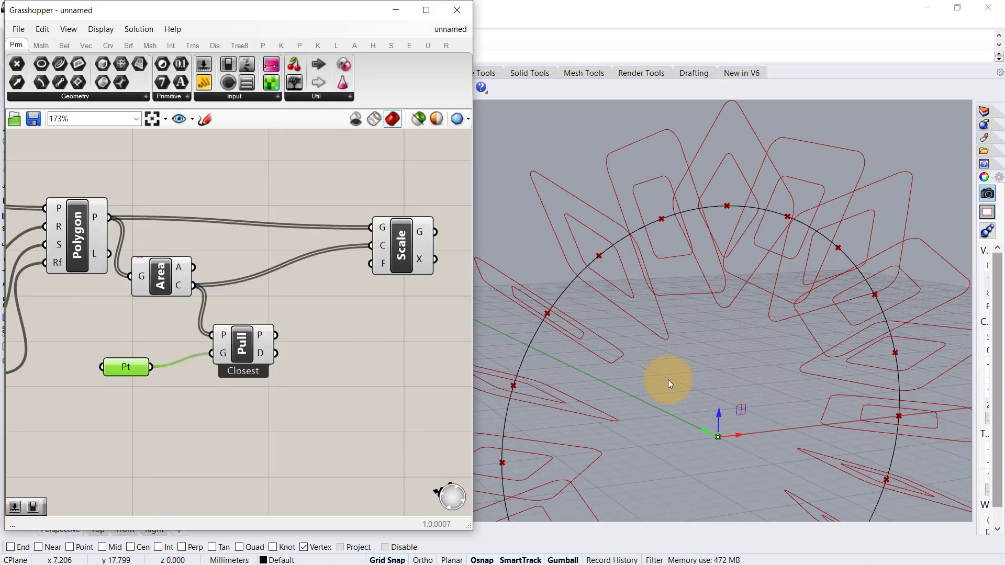
drag(722, 403, 717, 185)
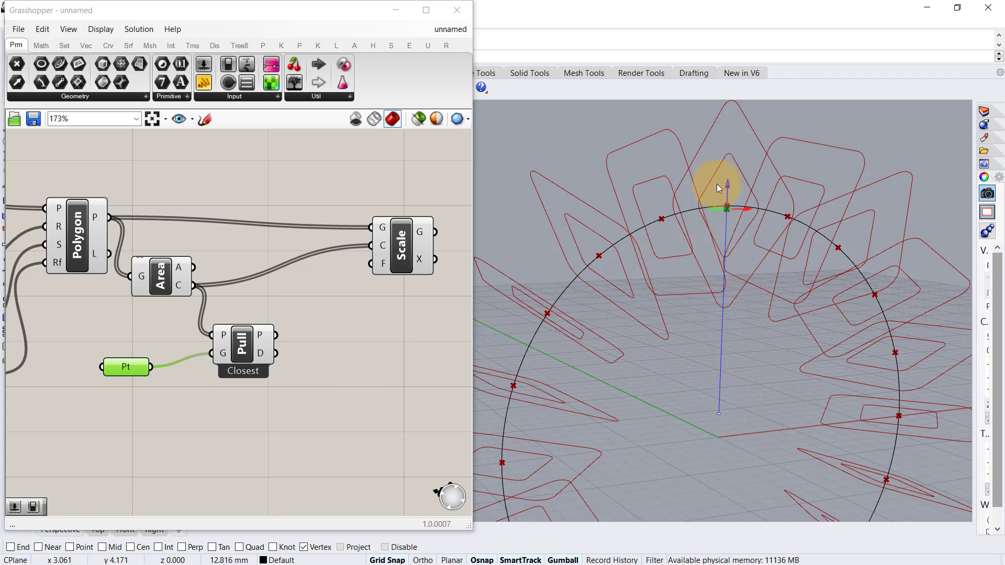
click(323, 381)
right_drag(323, 381, 252, 377)
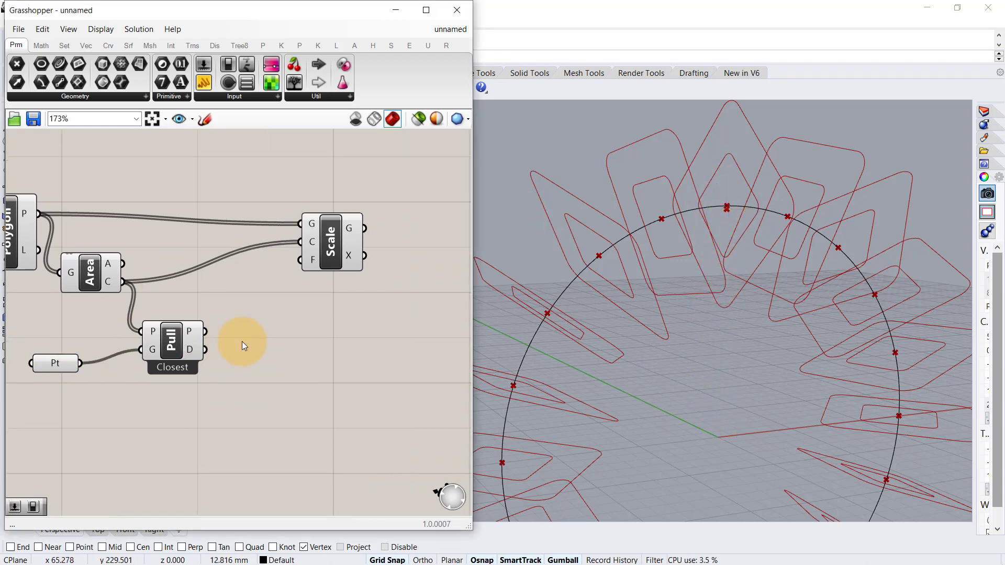
Step: Add ReMap Numbers and Bounds components, both fed by the Pull distances
double_click(270, 336)
text(remap)
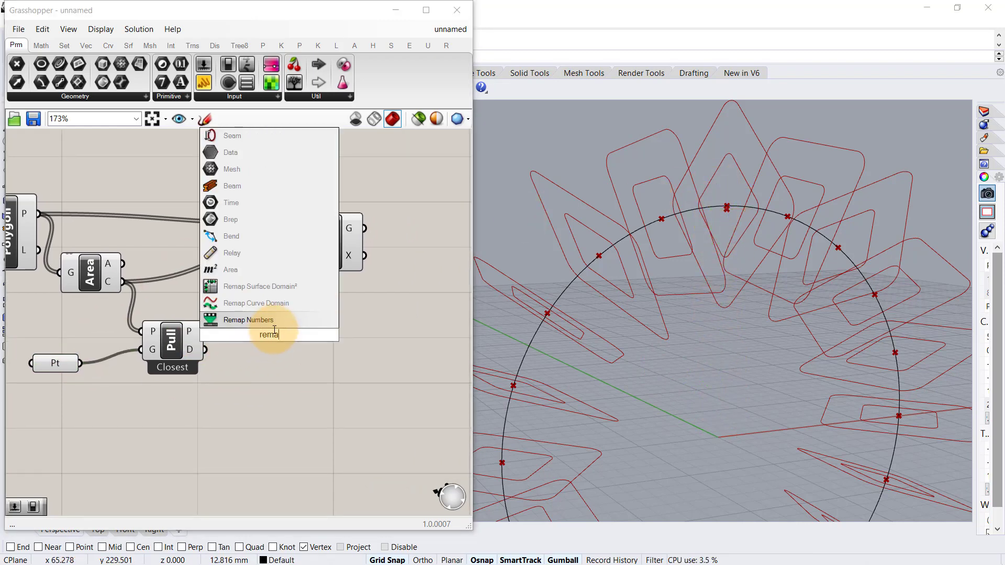
click(283, 323)
drag(283, 322, 342, 341)
mouse_move(206, 350)
mouse_down()
mouse_move(299, 335)
mouse_move(377, 367)
mouse_up()
double_click(253, 385)
text(b)
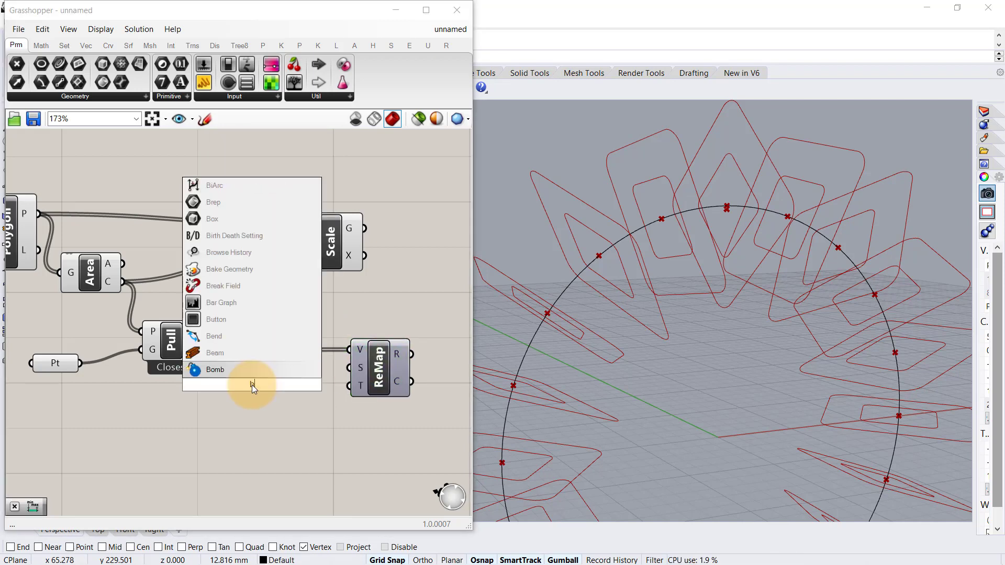
text(ound)
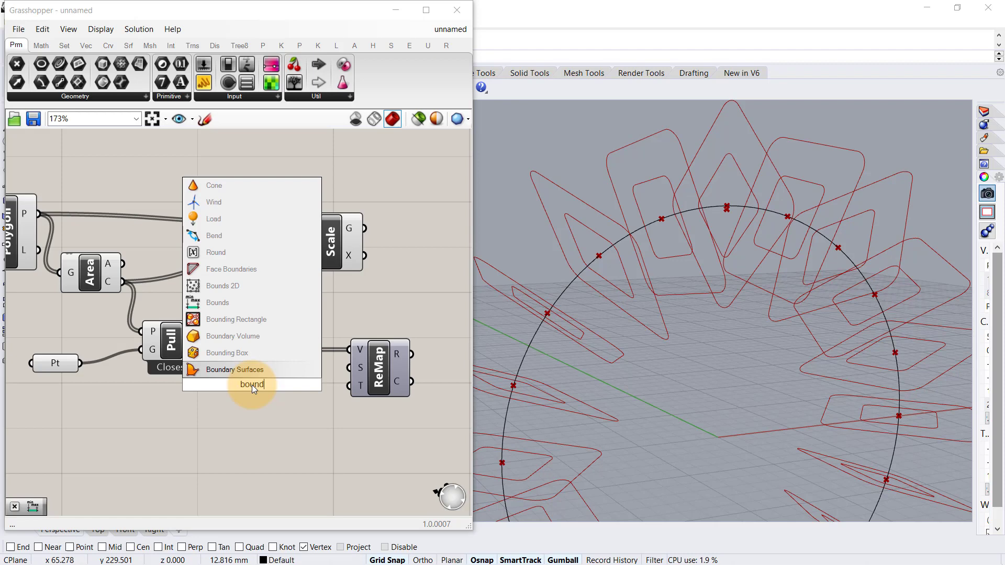
text(s)
click(252, 368)
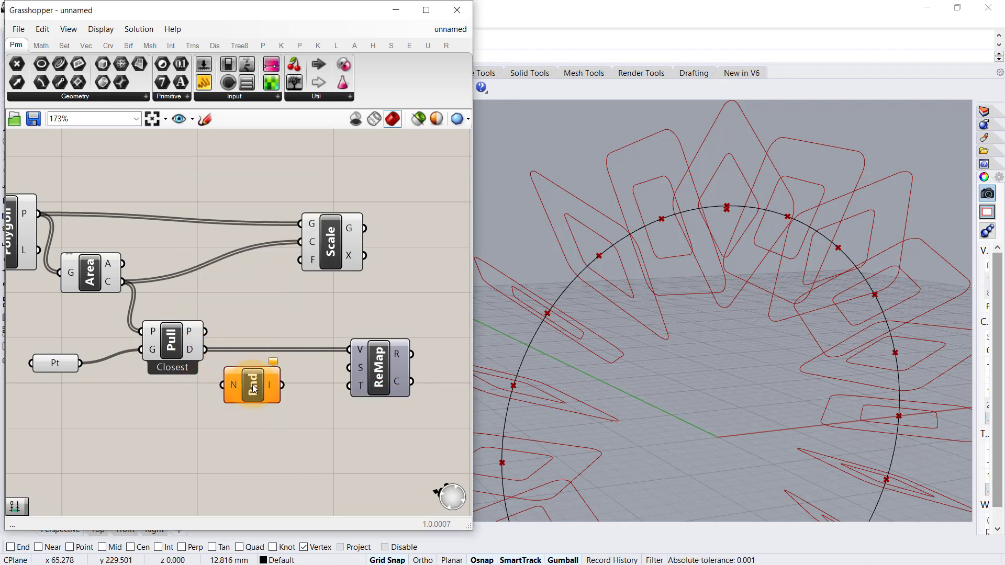
drag(211, 353, 222, 385)
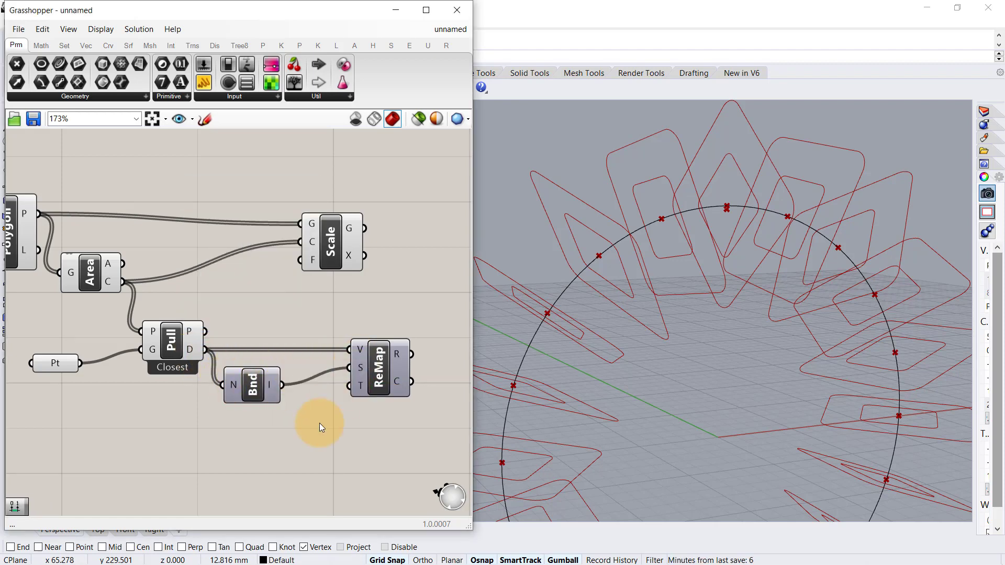
Step: Make a Construct Domain the ReMap target, with a 0.60 slider as its start
double_click(274, 438)
text(const)
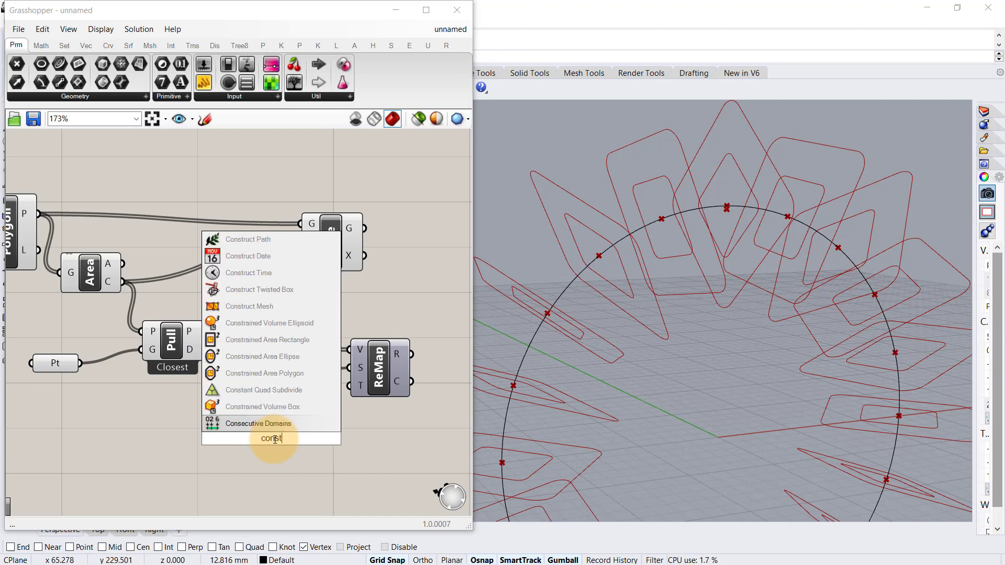
text(ruct)
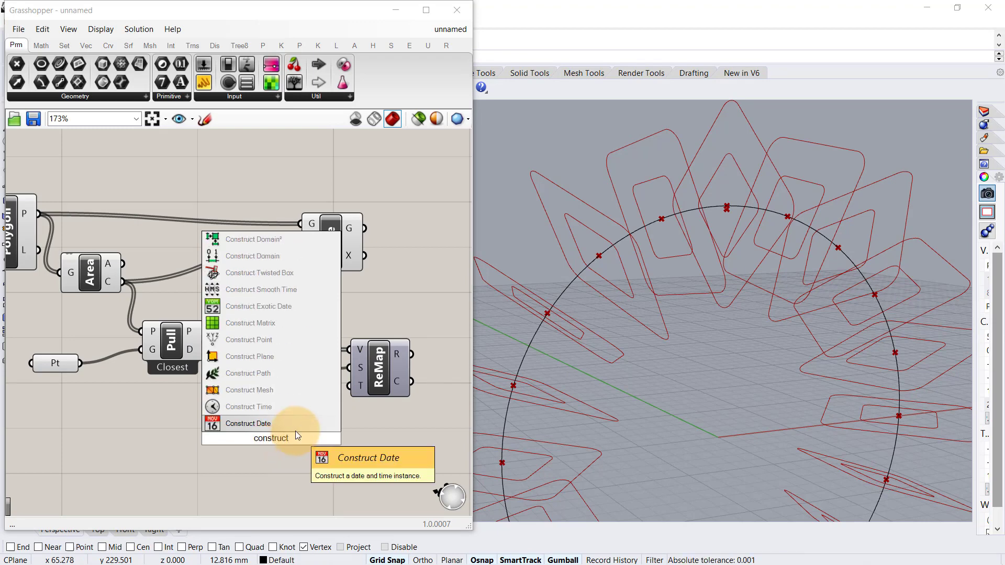
click(293, 254)
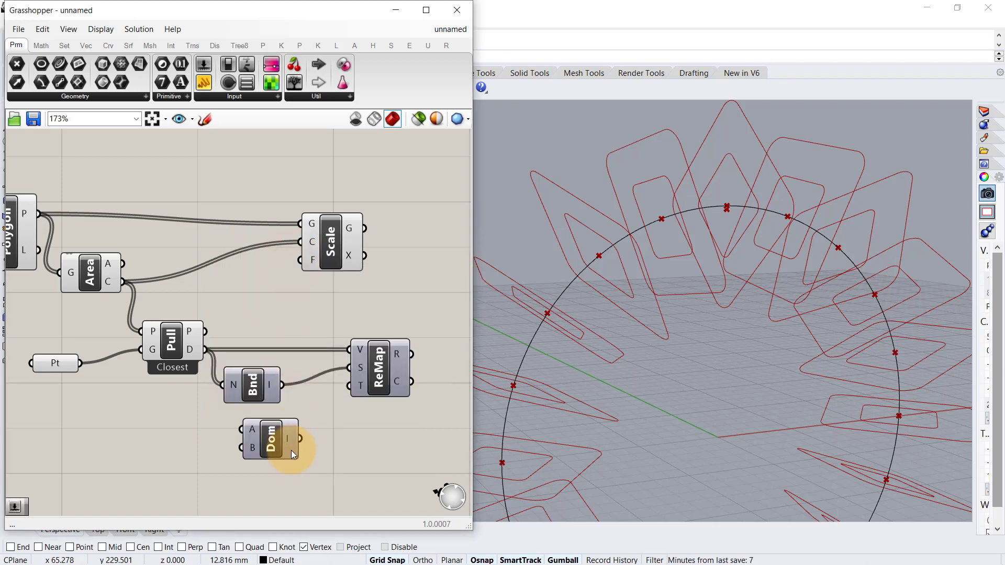
drag(354, 399, 351, 401)
drag(256, 444, 265, 457)
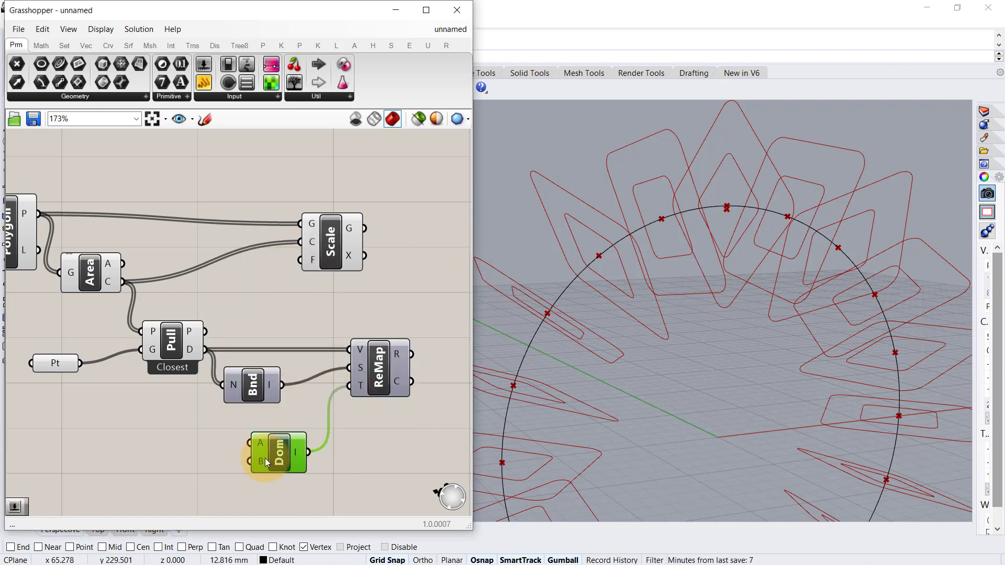
double_click(145, 439)
text(0.60)
key(Return)
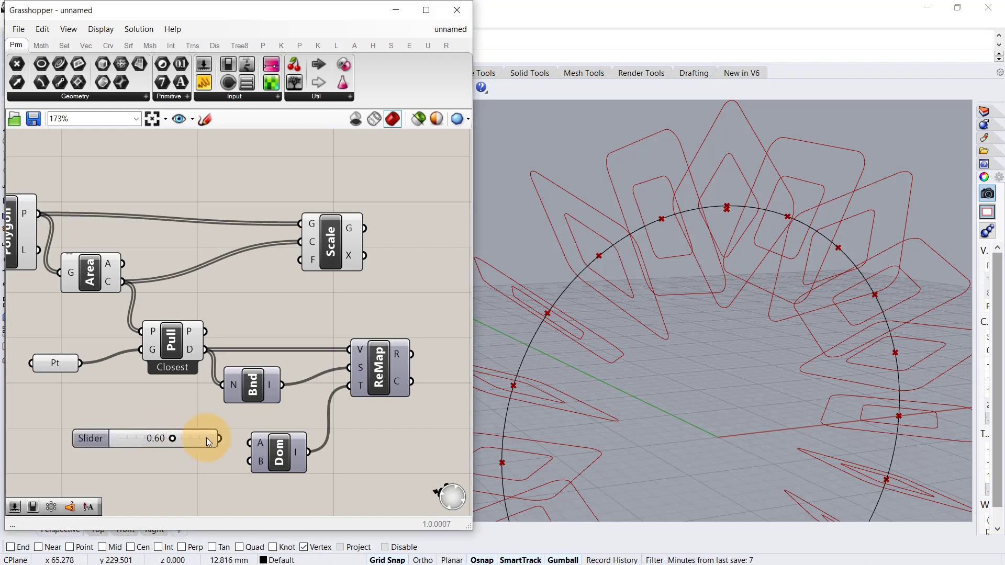
mouse_move(221, 438)
mouse_down()
mouse_move(249, 443)
mouse_move(192, 435)
mouse_move(217, 475)
mouse_move(250, 462)
mouse_up()
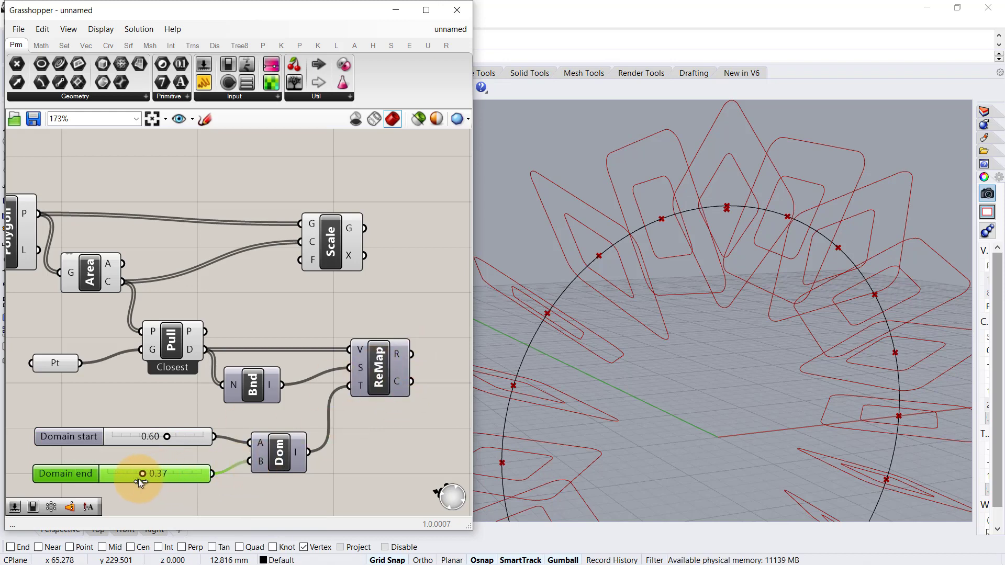
Step: Wire the remapped values into the Scale factor
drag(346, 258, 467, 272)
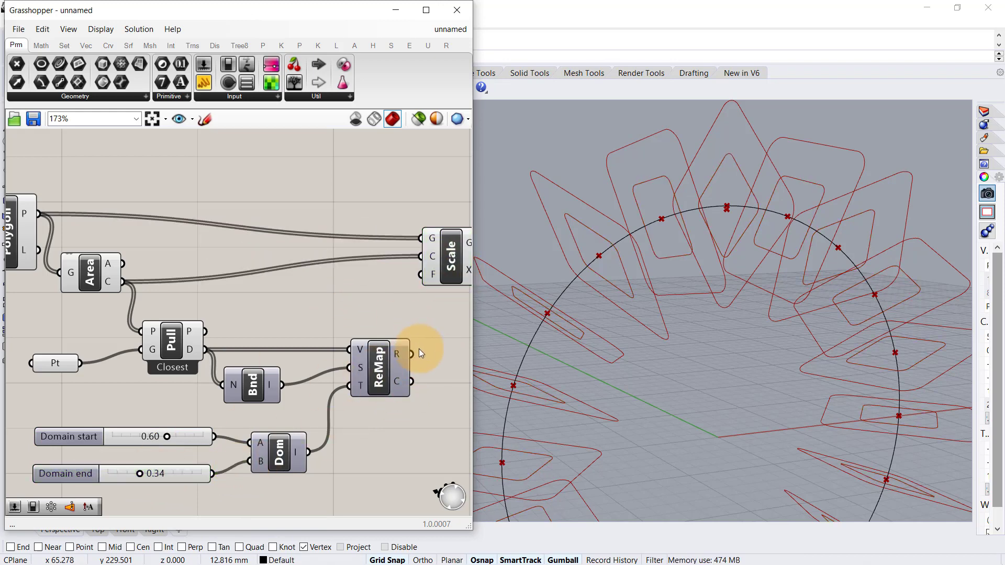
drag(411, 354, 422, 274)
scroll(366, 301, down, 2)
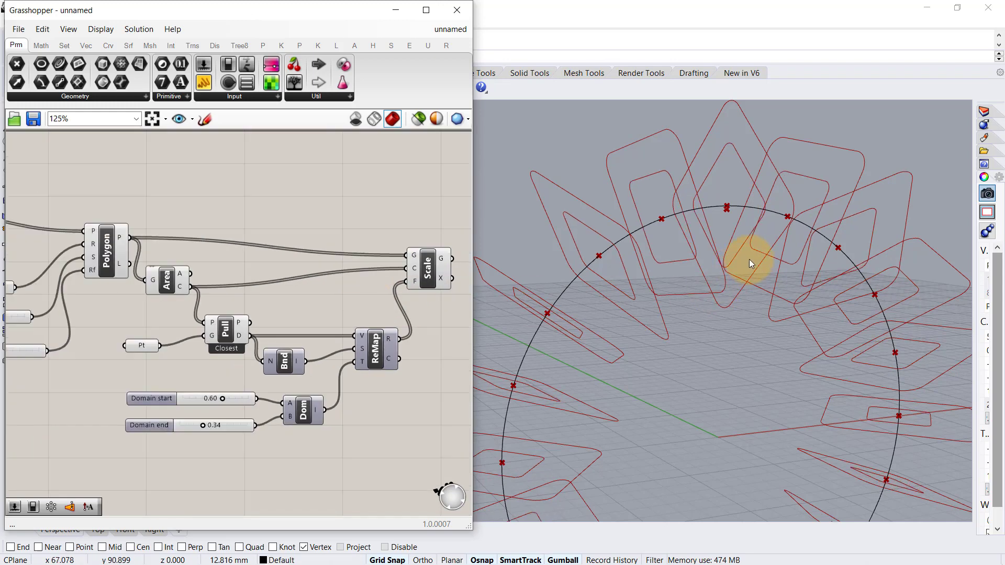
scroll(749, 260, down, 2)
click(410, 262)
click(312, 256)
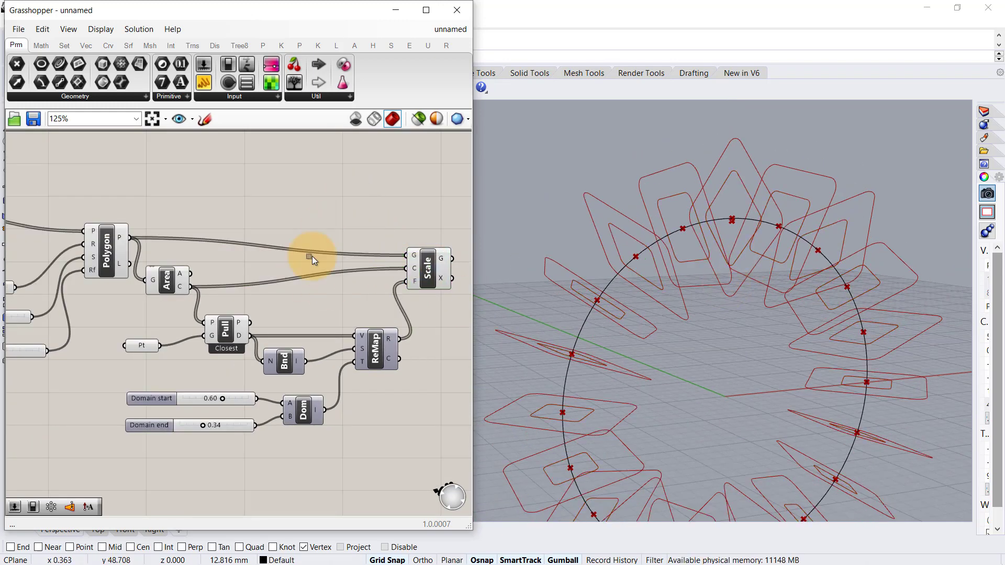
Step: Hide the previews of the upstream components so the large polygons disappear
drag(347, 193, 58, 478)
middle_click(133, 461)
click(168, 406)
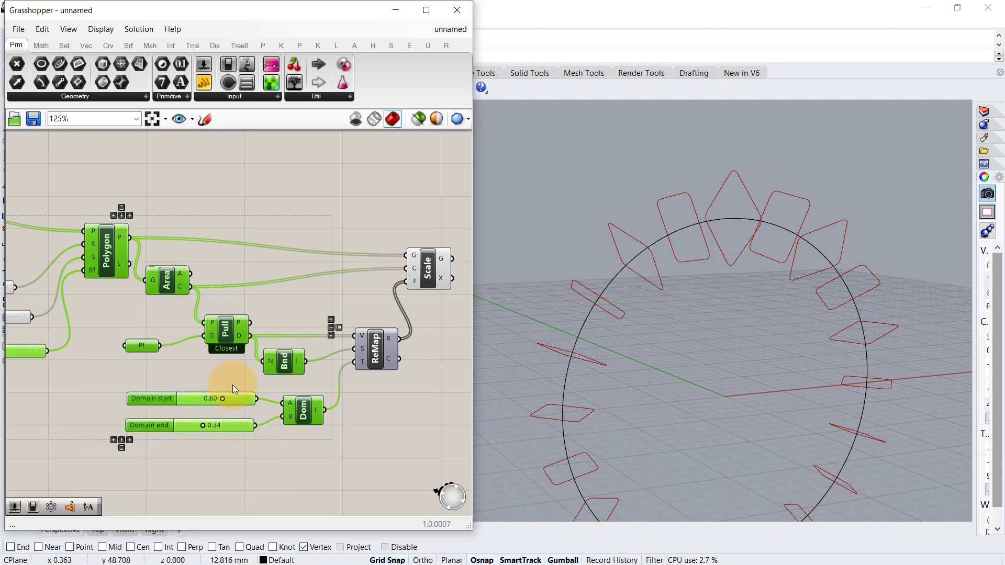
mouse_move(728, 282)
right_down()
mouse_move(745, 410)
mouse_move(709, 266)
mouse_move(732, 439)
right_up()
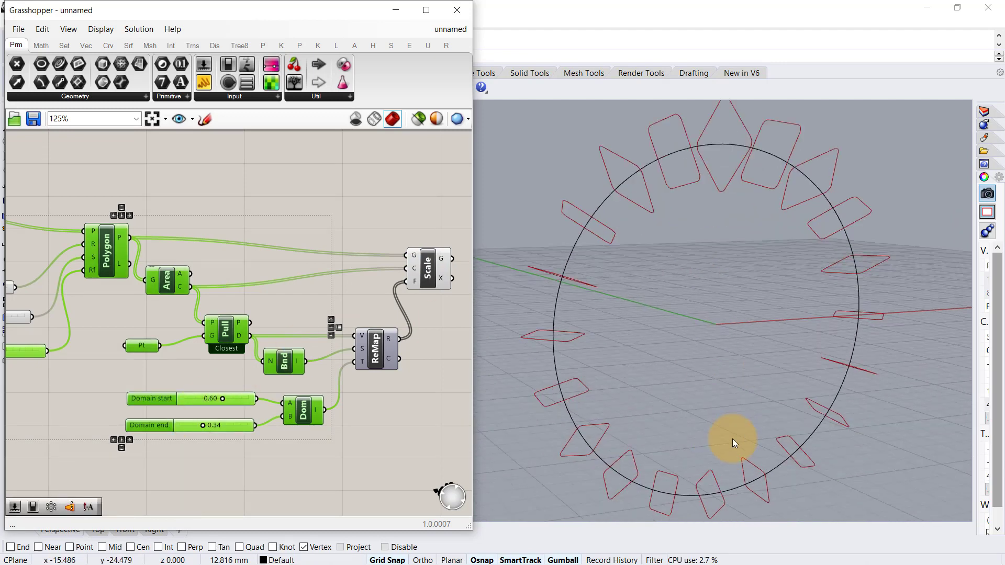
click(160, 337)
Step: Move the attractor point down to just inside the top of the circle
middle_click(144, 345)
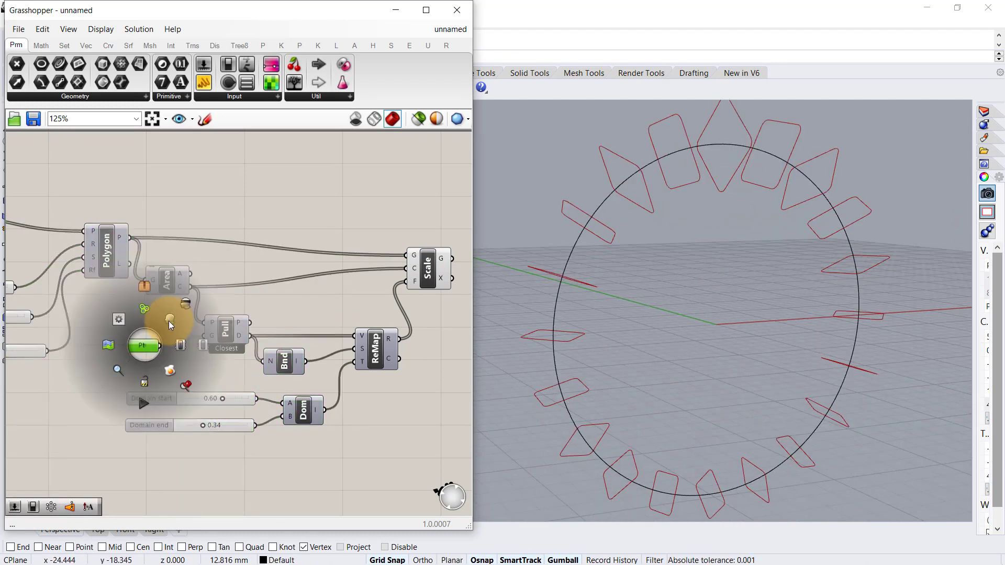
click(171, 321)
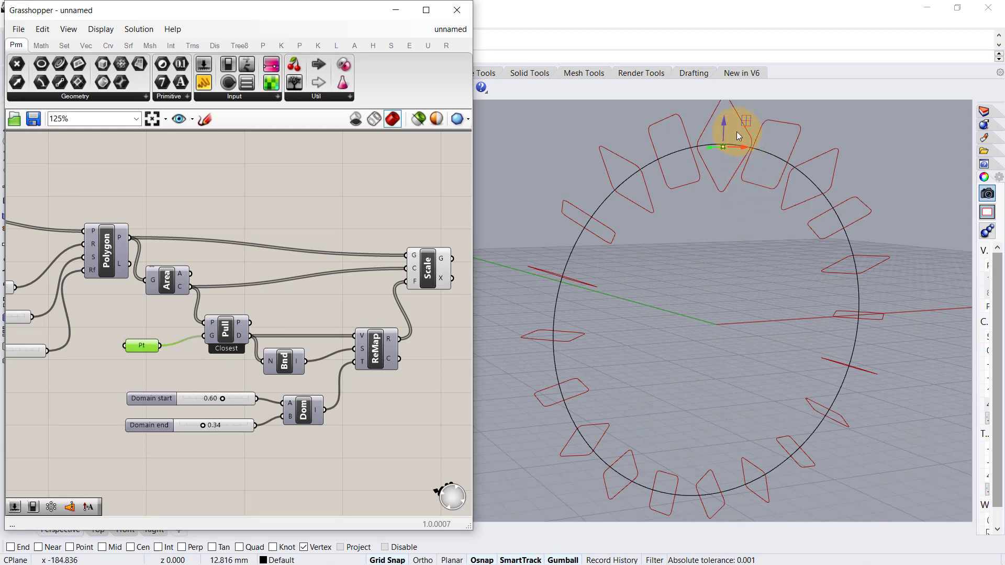
mouse_move(724, 120)
mouse_down()
mouse_move(713, 436)
mouse_move(704, 151)
mouse_up()
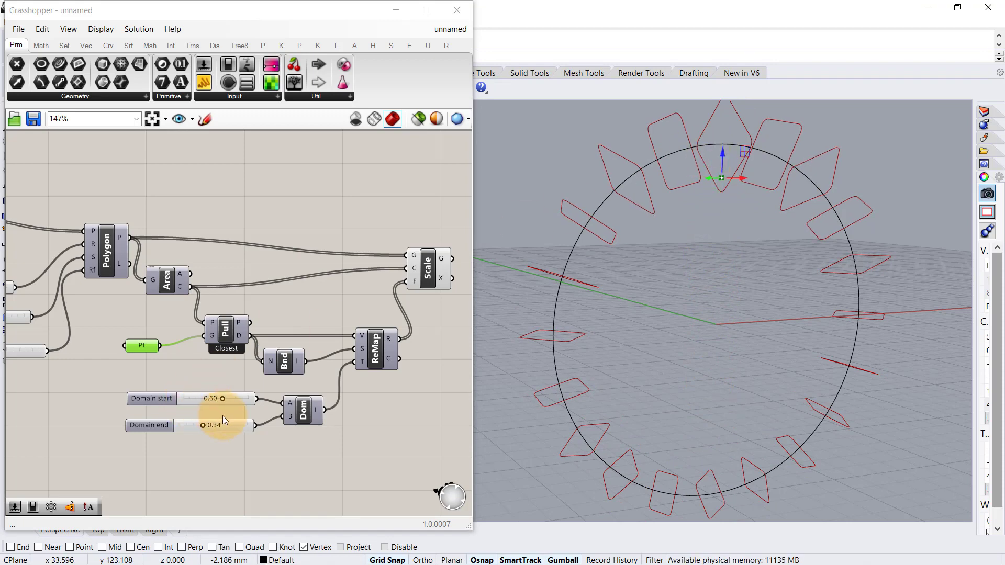
Step: Set the Domain end slider to 0.31
scroll(223, 416, up, 1)
mouse_move(199, 427)
mouse_down()
mouse_move(237, 433)
mouse_move(200, 438)
mouse_up()
click(324, 247)
Step: Loft the scaled polygons with a Loft component fed by Scale G
right_drag(324, 248, 243, 264)
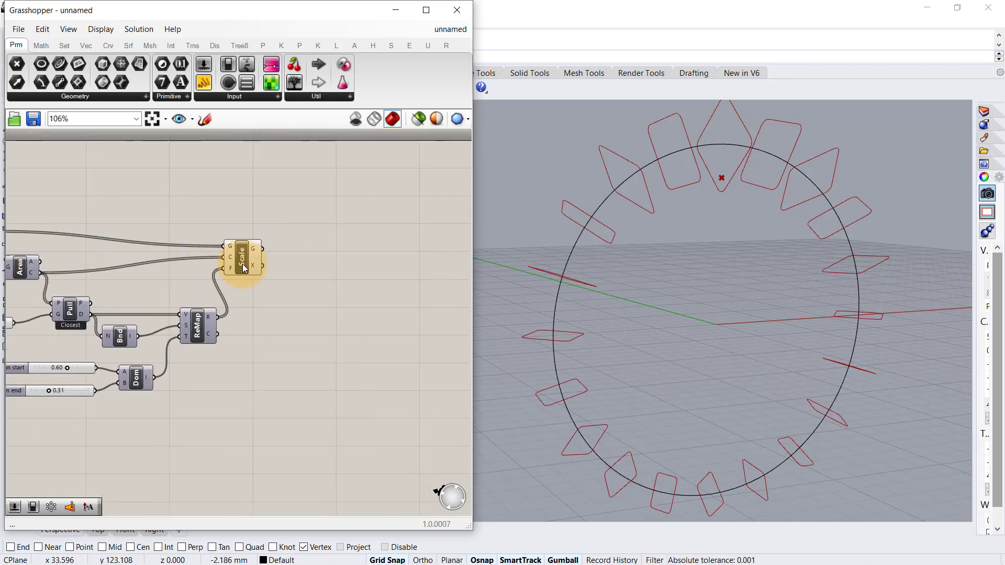
scroll(335, 257, up, 1)
double_click(346, 257)
text(lo)
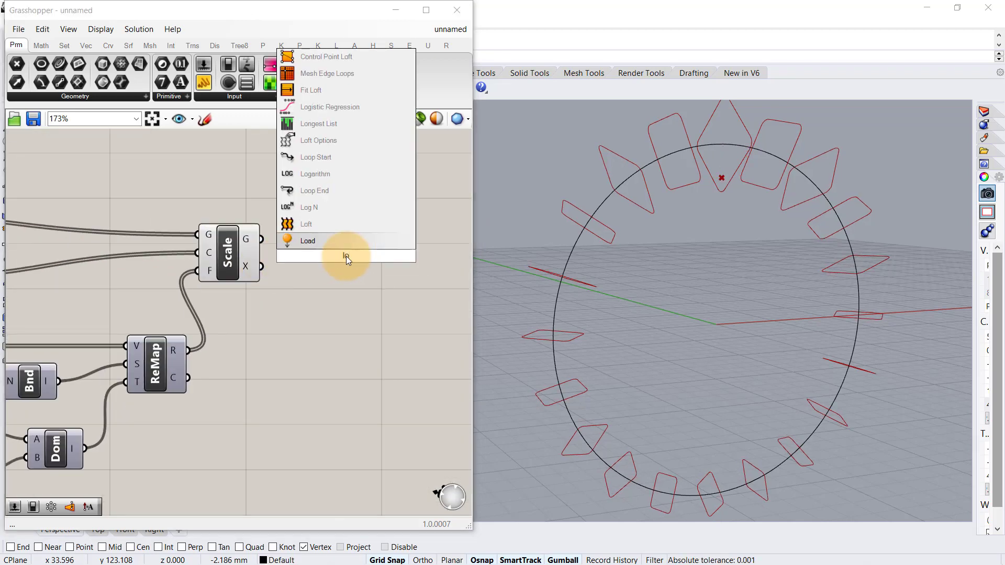
text(ft)
click(355, 246)
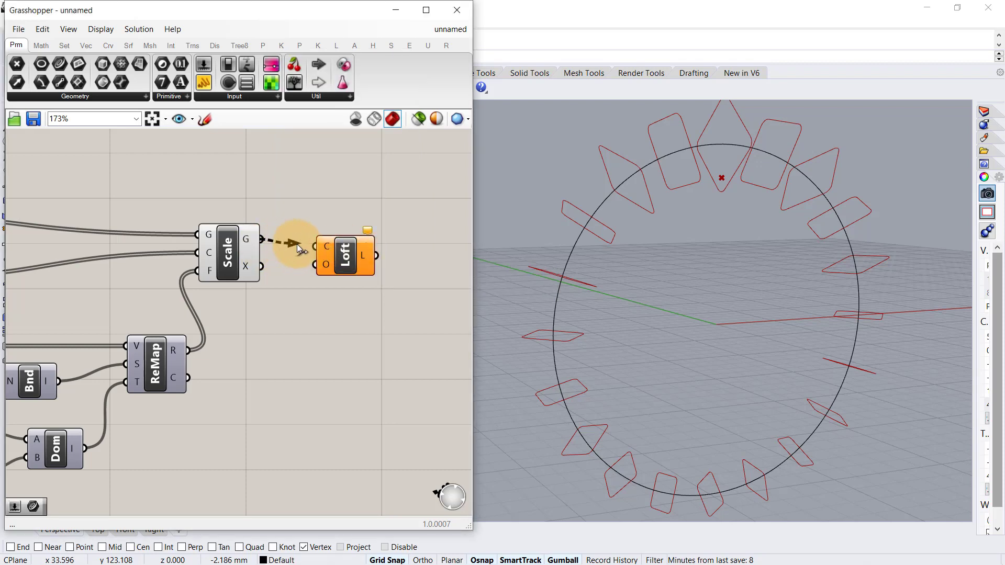
drag(297, 244, 451, 260)
click(406, 324)
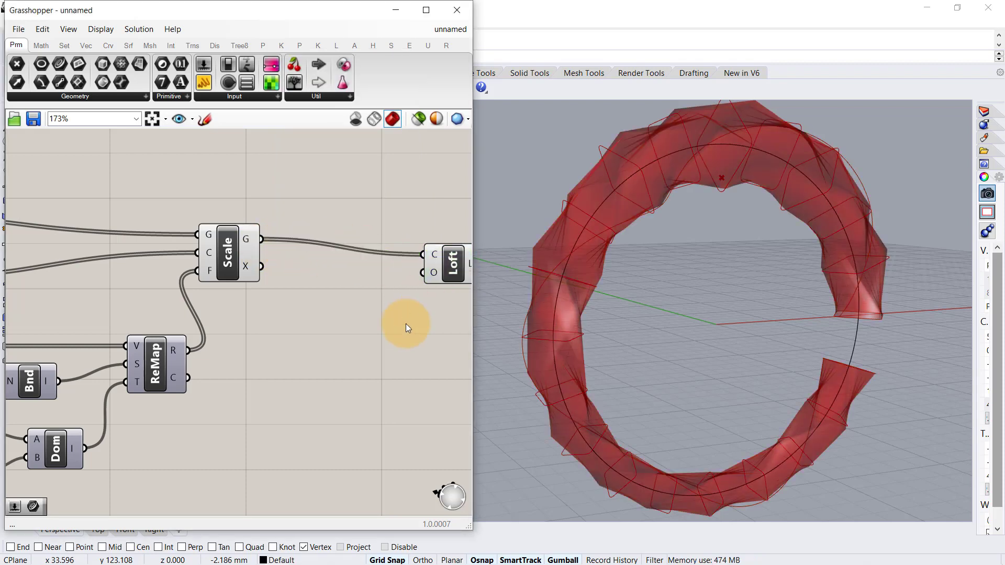
right_drag(380, 254, 273, 250)
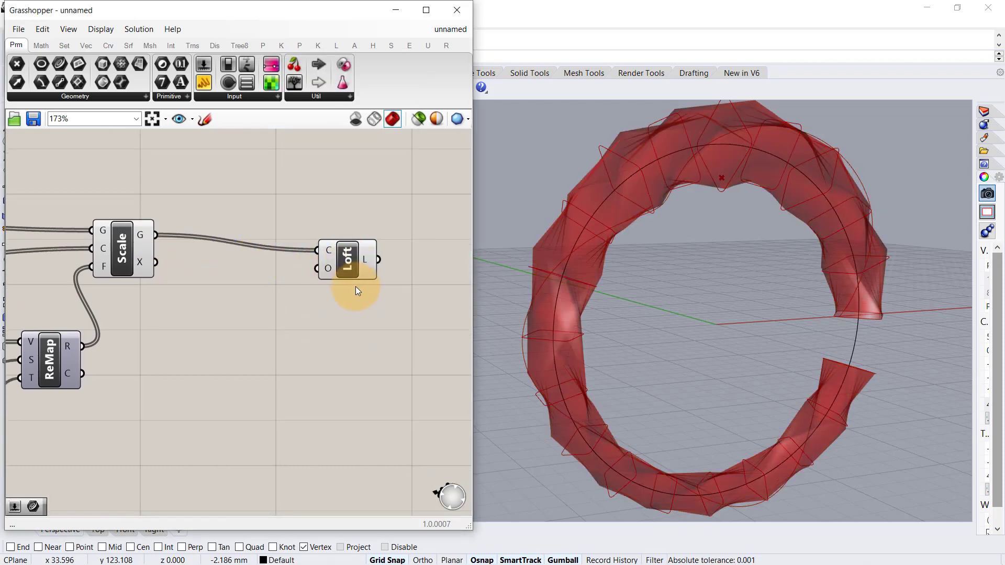
scroll(356, 287, down, 2)
Step: Cap the lofted surface with a Cap Holes component
double_click(363, 281)
text(ca)
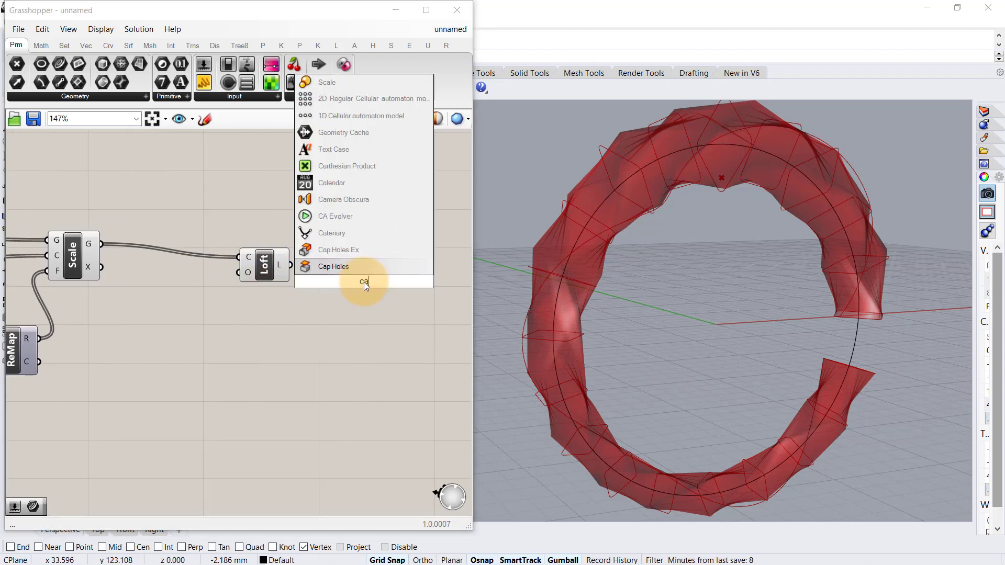
text(p)
click(357, 274)
drag(291, 264, 343, 283)
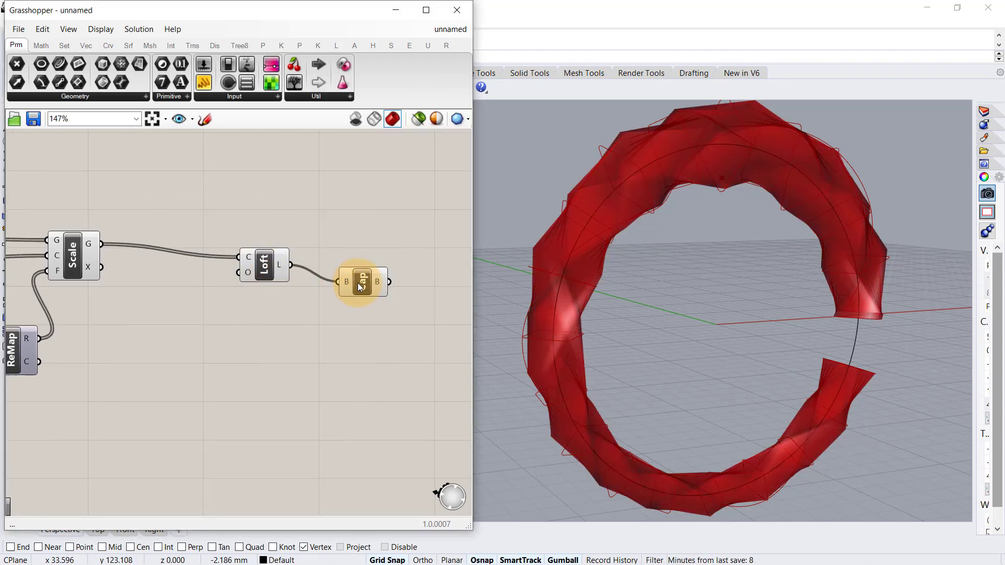
click(357, 283)
click(368, 316)
right_drag(386, 291, 399, 284)
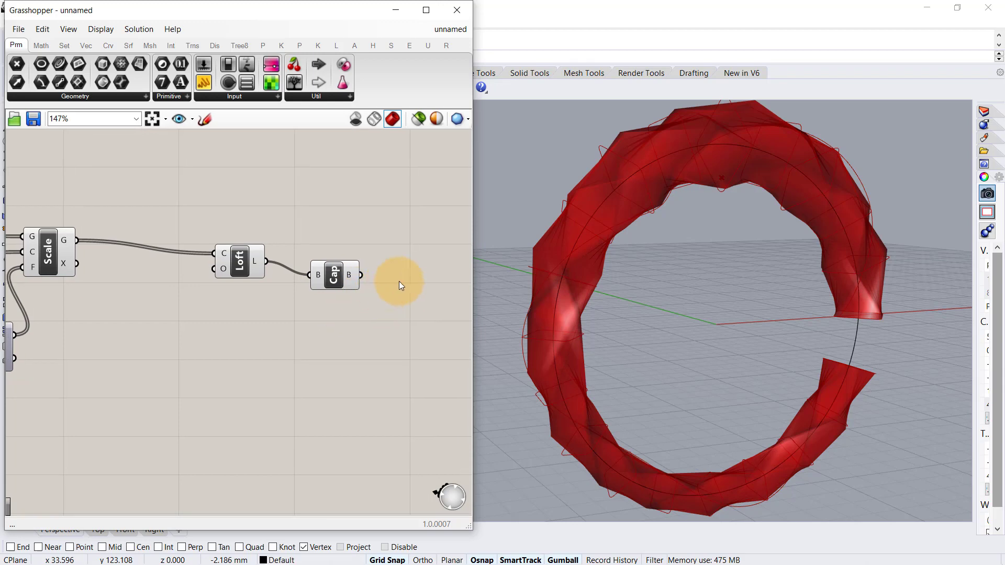
Step: Show the capped ring through a Custom Preview with High Quality preview meshes
double_click(399, 281)
text(custom)
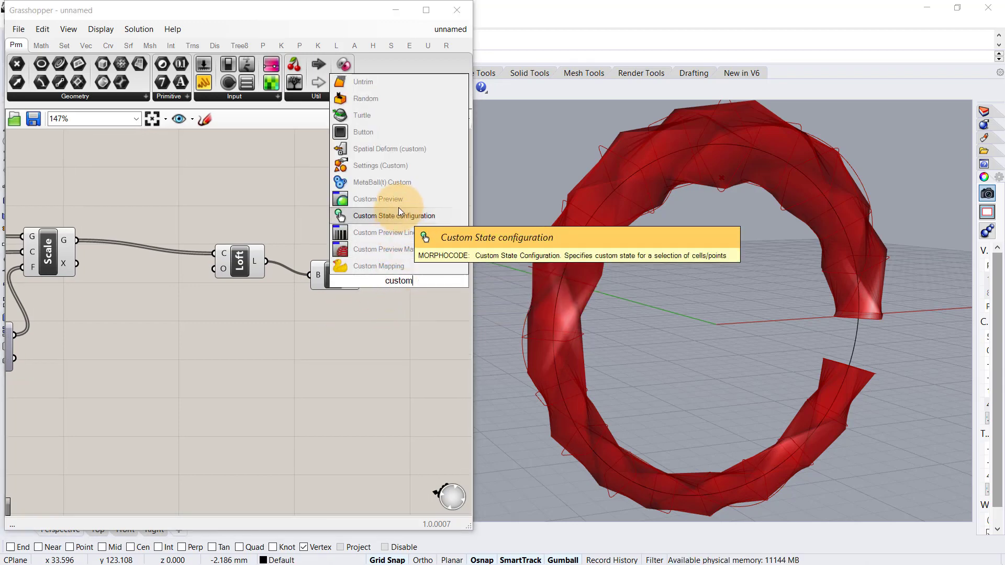
click(383, 199)
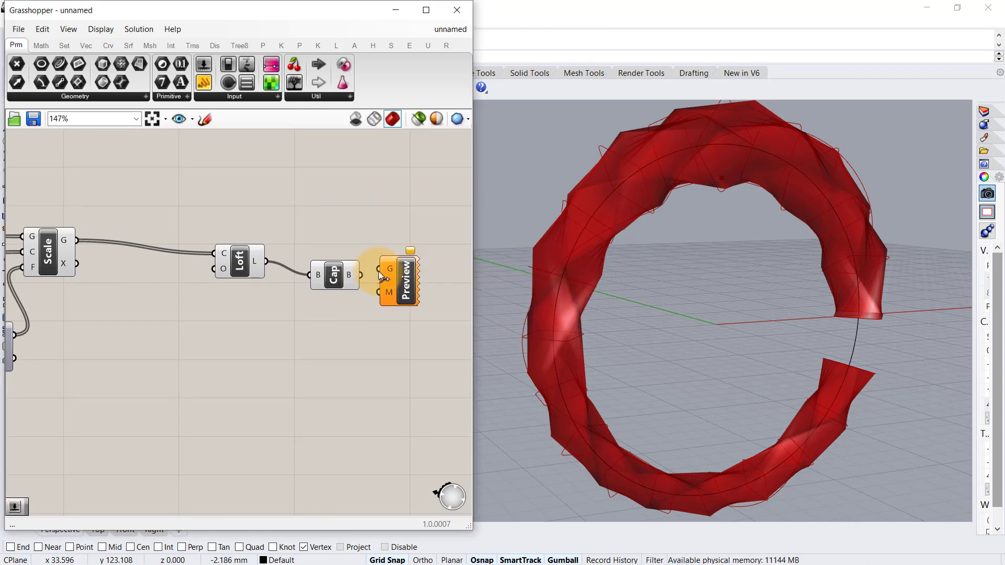
drag(378, 271, 361, 275)
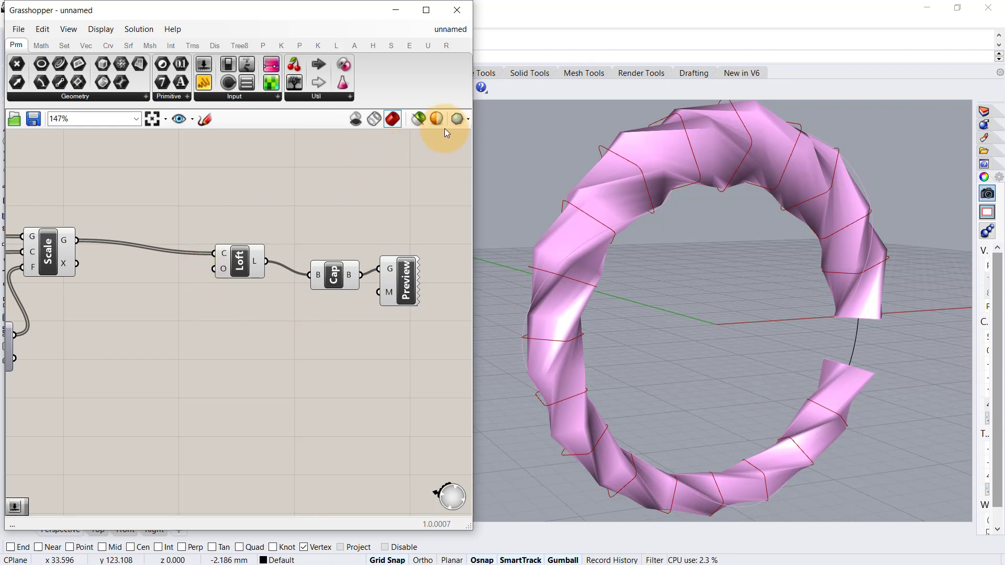
click(458, 120)
click(472, 179)
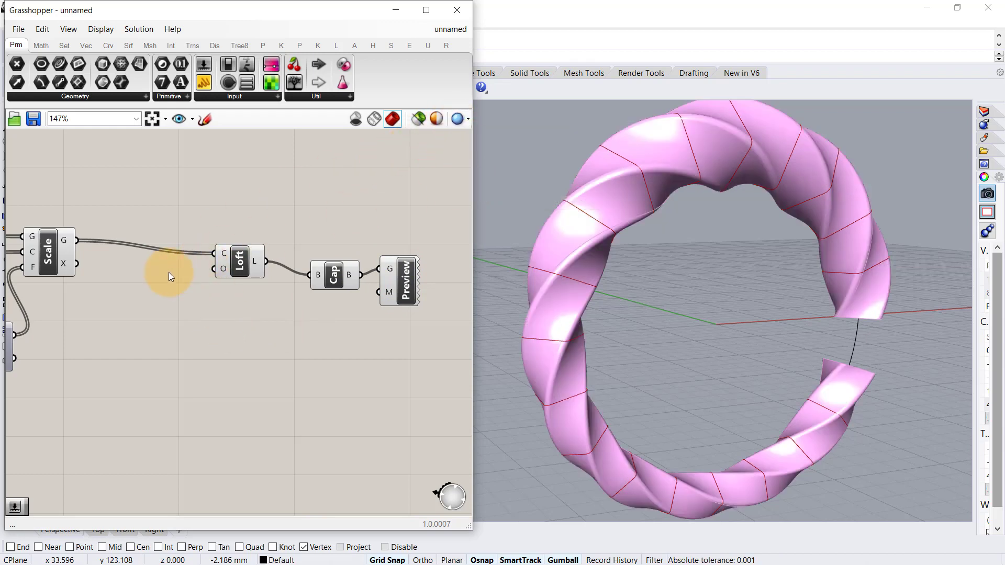
scroll(167, 273, up, 2)
right_drag(212, 321, 263, 315)
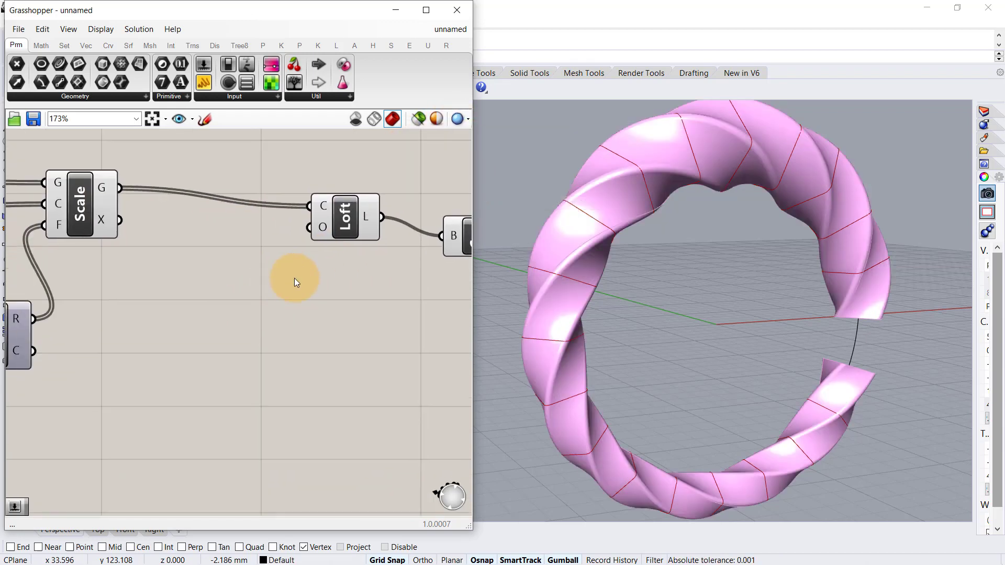
Step: Add a Loft Options component feeding the Loft's options input
double_click(263, 318)
text(loft)
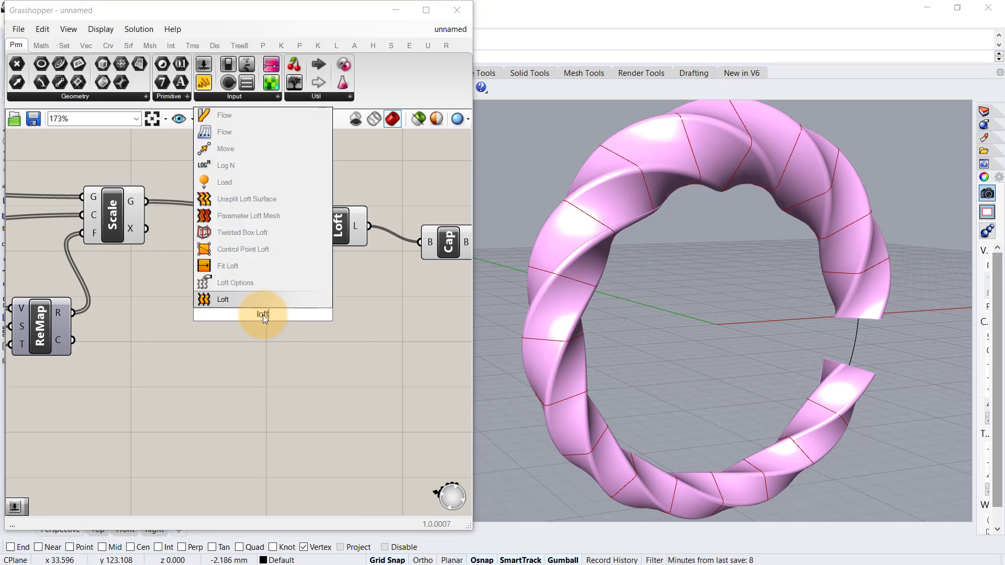
click(274, 283)
drag(302, 357, 308, 235)
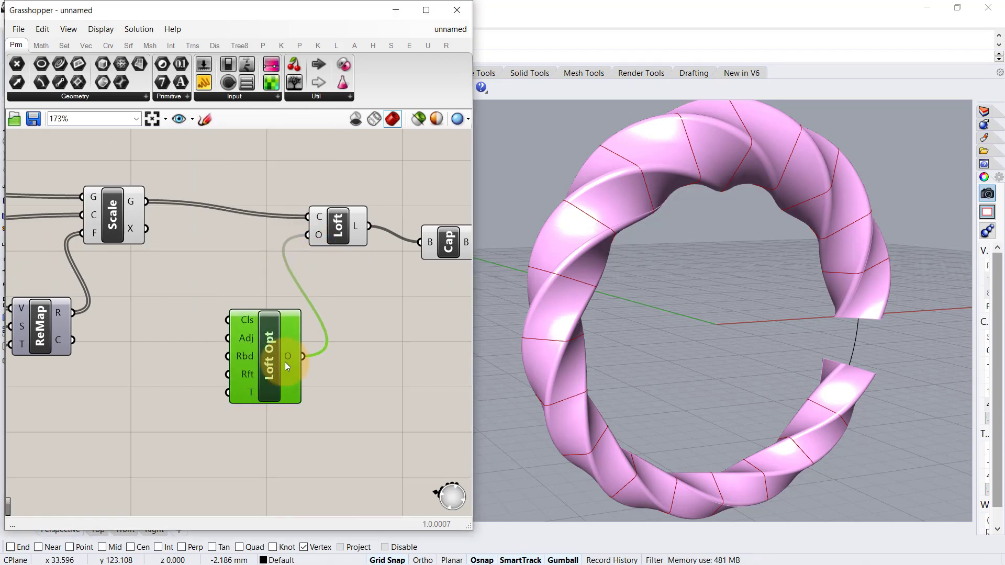
drag(287, 366, 315, 414)
right_drag(359, 315, 376, 240)
drag(321, 325, 348, 377)
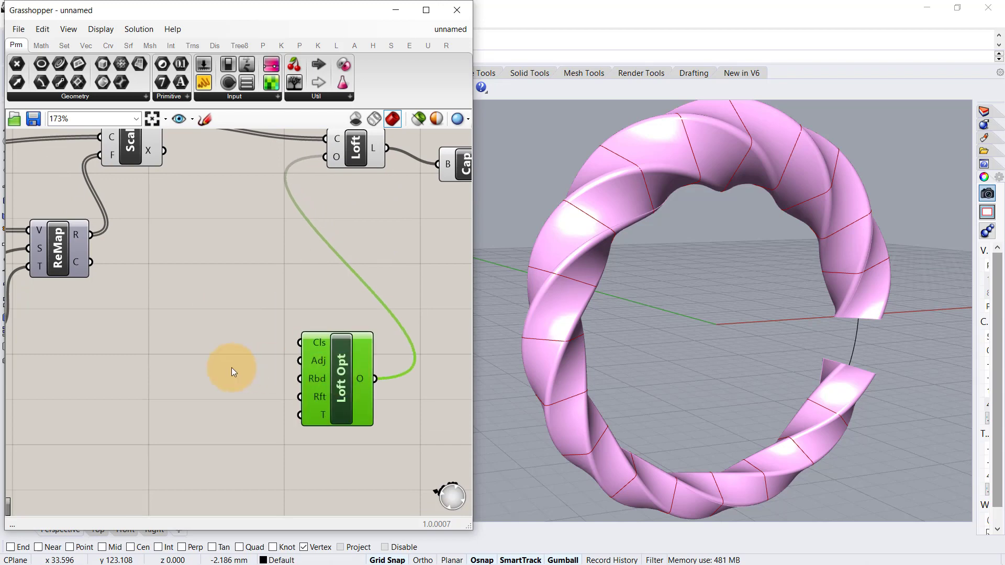
Step: Wire a Boolean Toggle set to True into the Cls input
double_click(181, 351)
text(to)
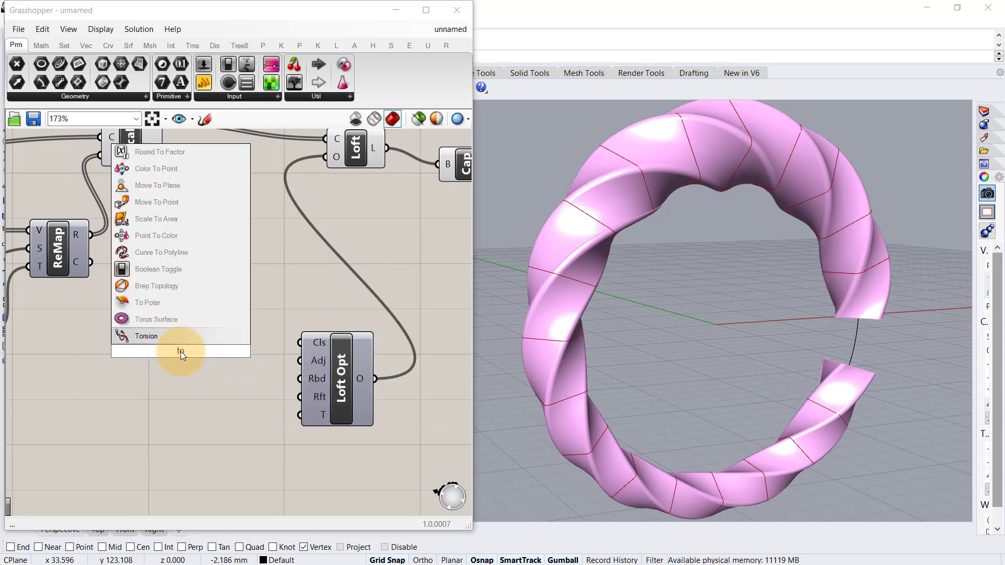
text(gg)
key(Return)
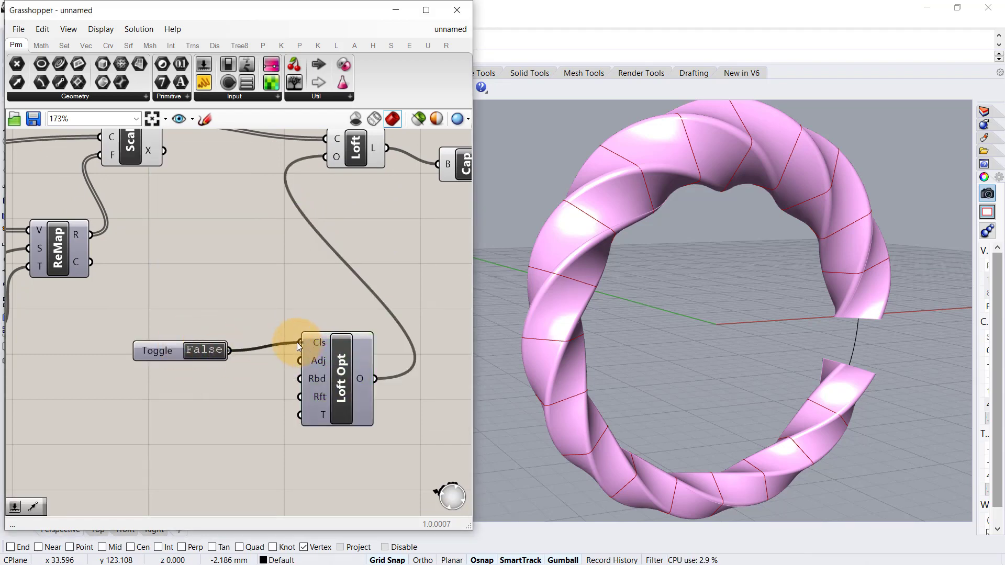
mouse_move(299, 344)
mouse_down()
mouse_move(196, 351)
mouse_move(195, 340)
mouse_up()
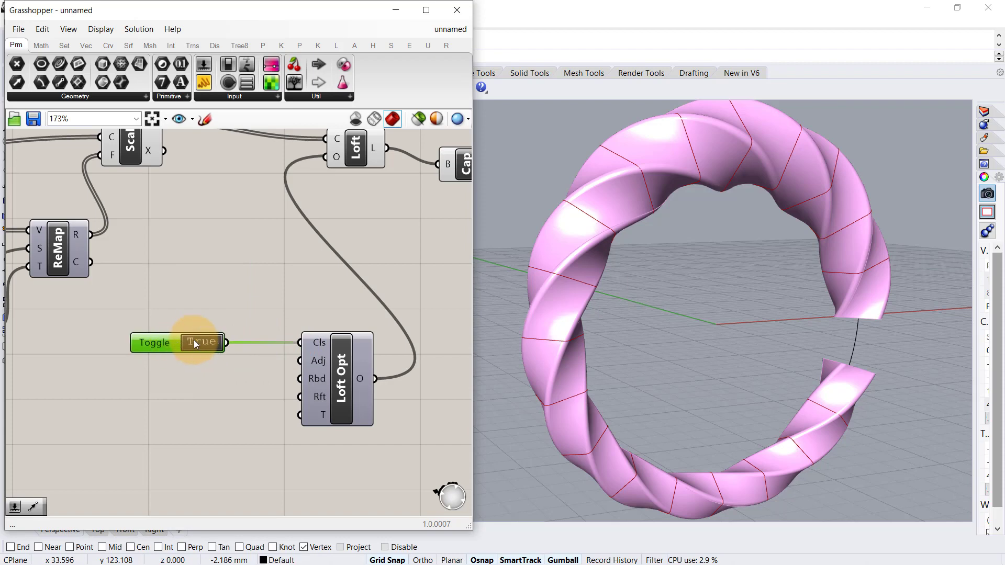
double_click(194, 340)
Step: Wire False Boolean Toggles into the Adj, Rbd, Rft and T inputs
double_click(174, 369)
text(t)
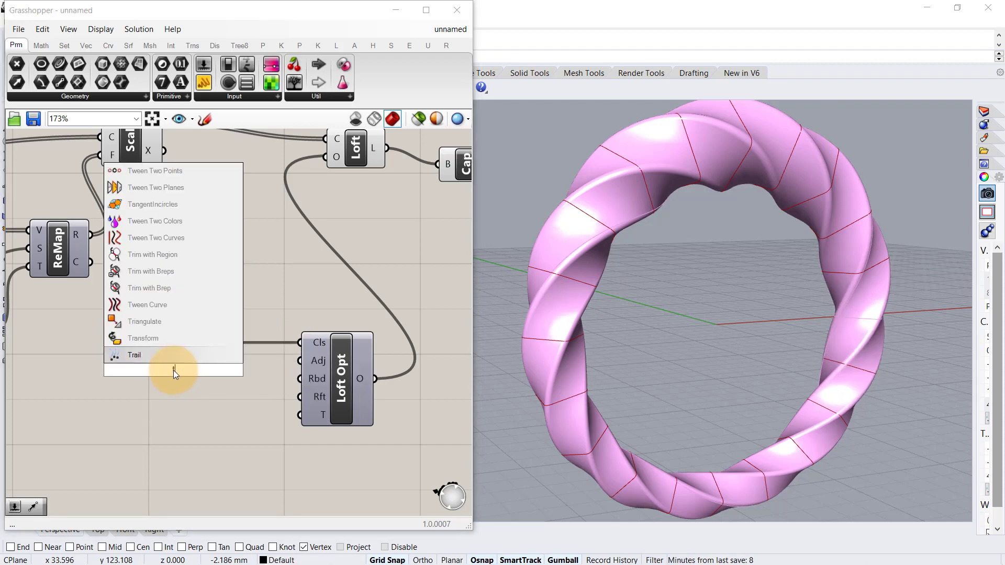
text(oggle)
click(174, 356)
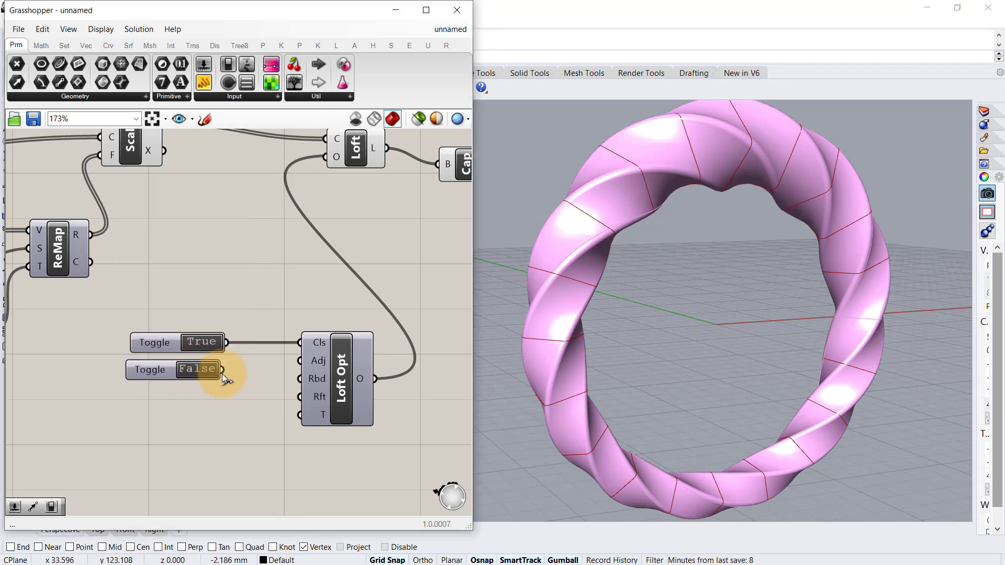
drag(222, 374, 300, 360)
click(162, 372)
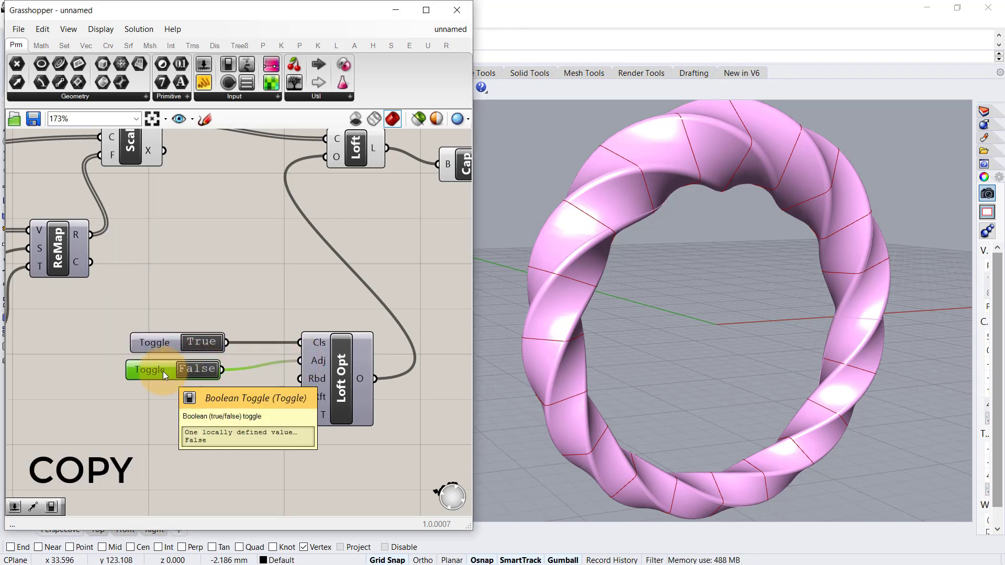
key(ctrl+v)
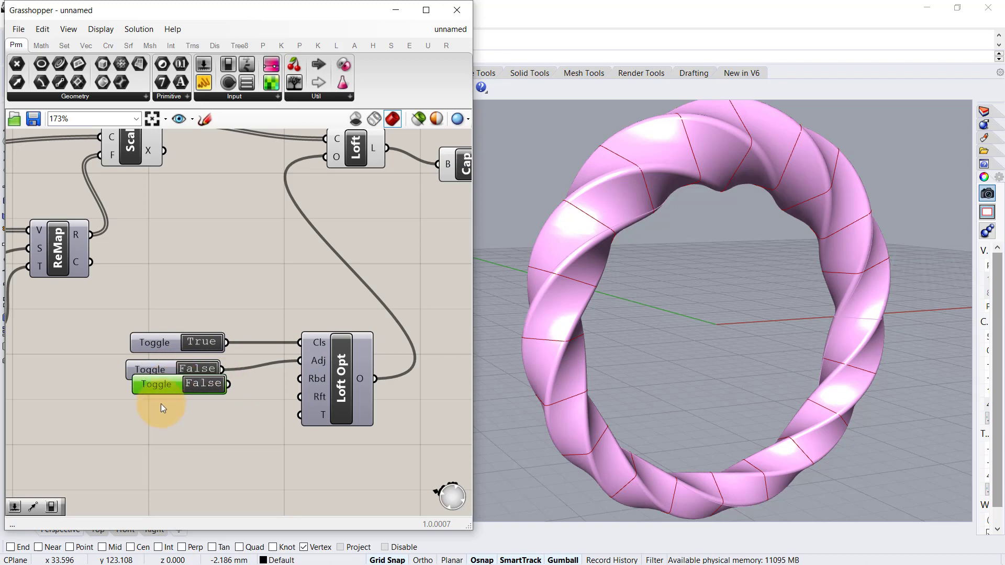
mouse_move(162, 408)
mouse_down()
mouse_move(146, 448)
mouse_move(175, 405)
mouse_move(160, 468)
mouse_up()
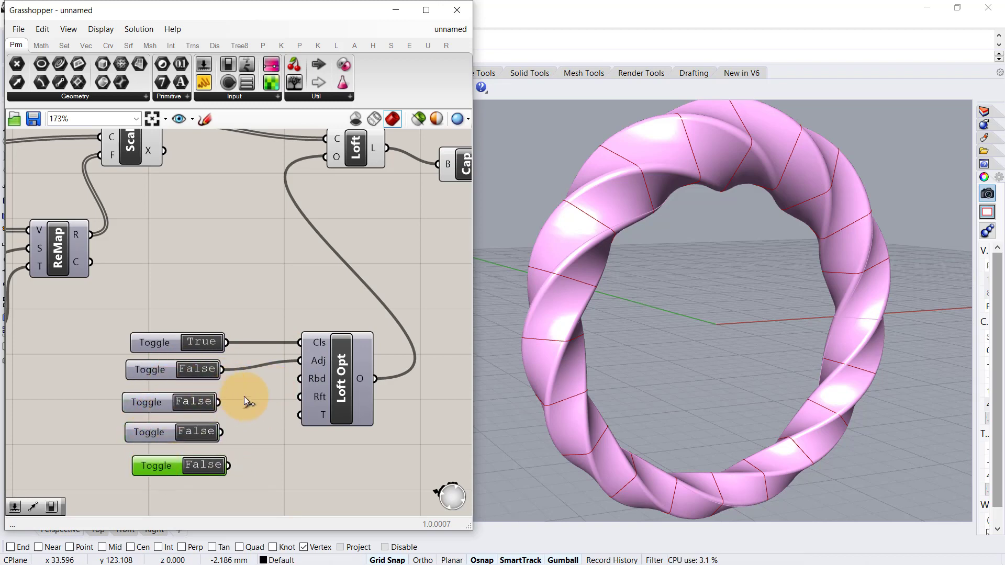
drag(222, 433, 300, 397)
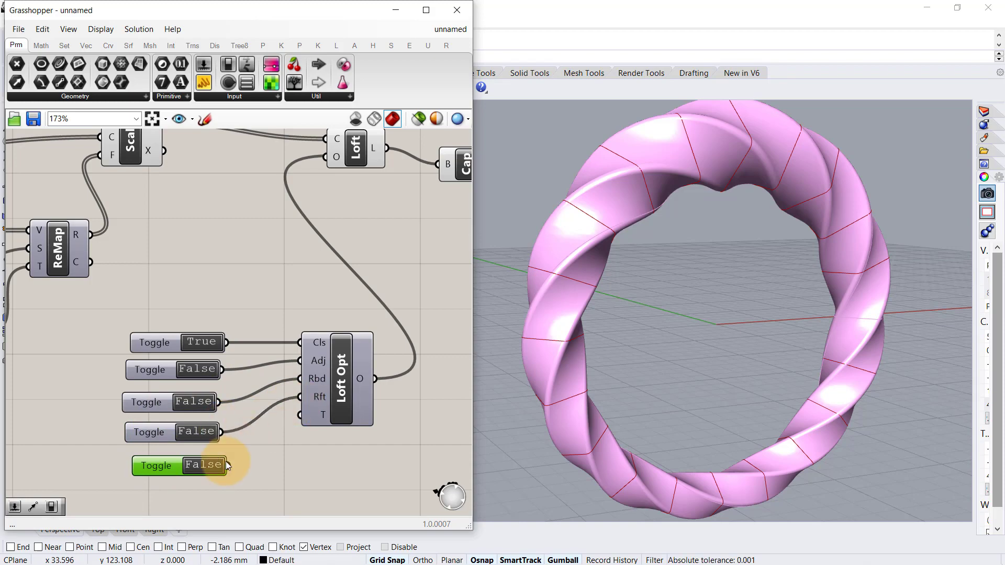
drag(228, 465, 299, 415)
mouse_move(520, 378)
right_down()
mouse_move(669, 277)
mouse_move(857, 345)
mouse_move(744, 269)
mouse_move(774, 325)
mouse_move(671, 297)
mouse_move(684, 292)
mouse_move(616, 251)
mouse_move(701, 264)
mouse_move(783, 320)
mouse_move(637, 319)
right_up()
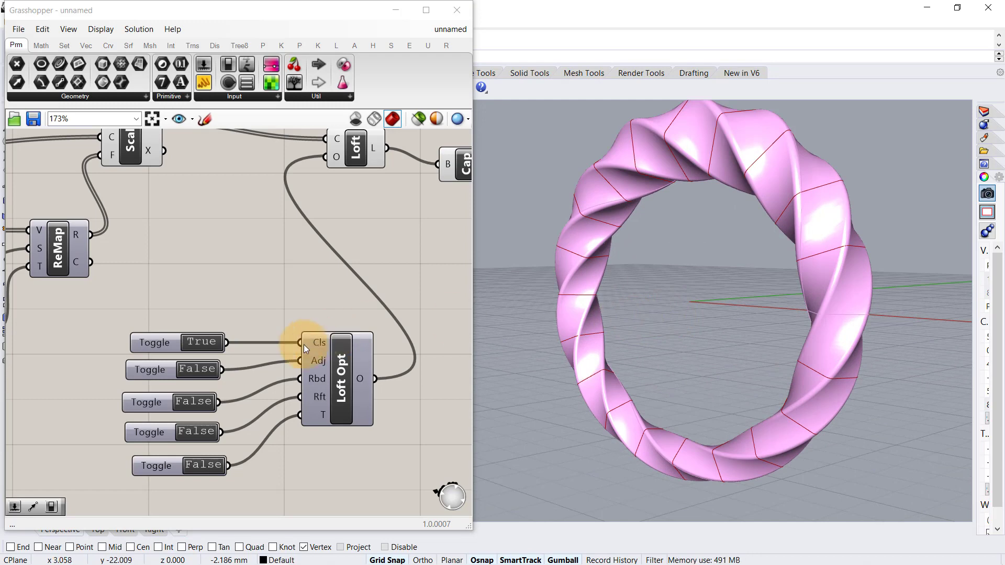
Step: Preview the Adj, Rbd, Rft and T options one at a time, switching each back
double_click(199, 368)
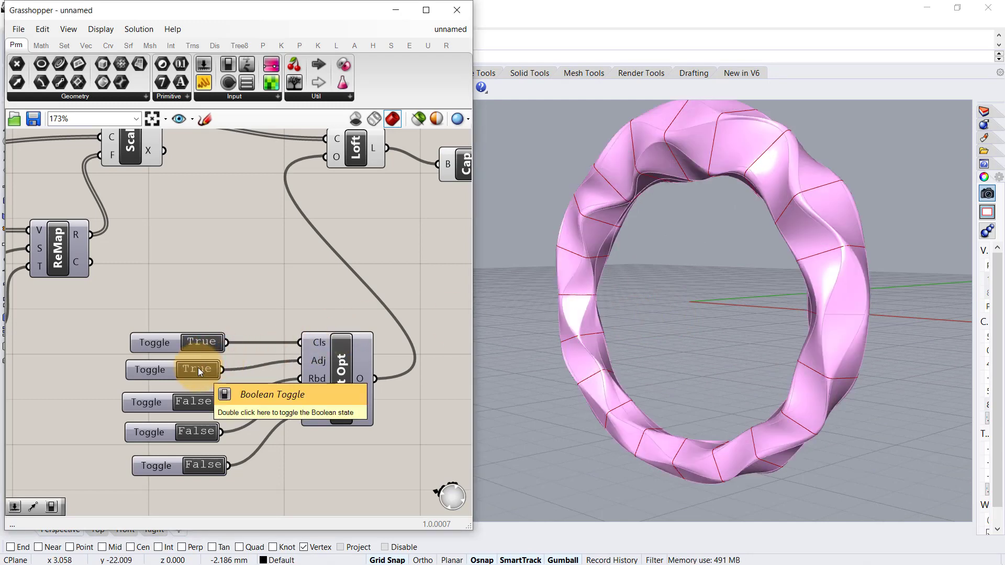
double_click(198, 368)
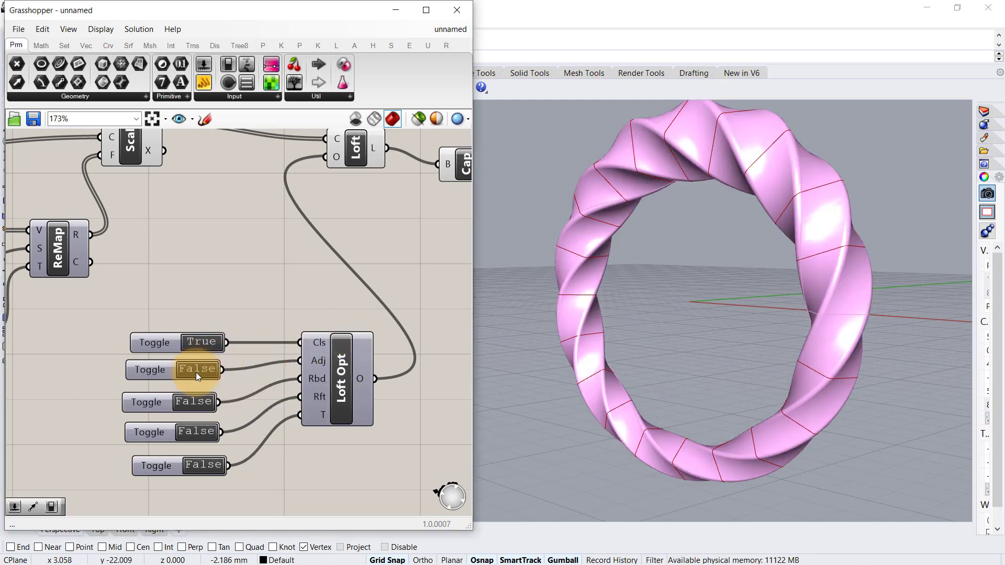
double_click(188, 400)
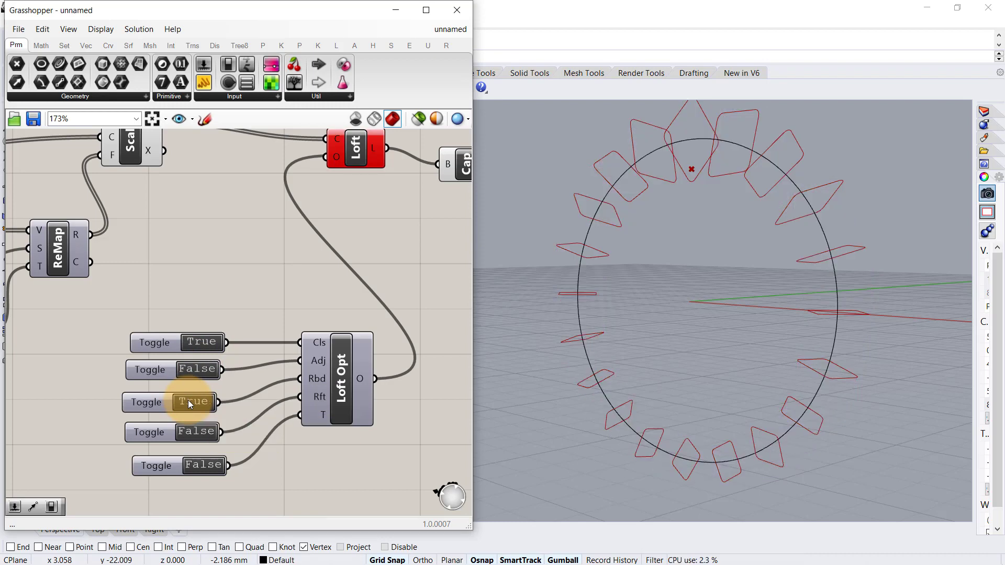
double_click(188, 400)
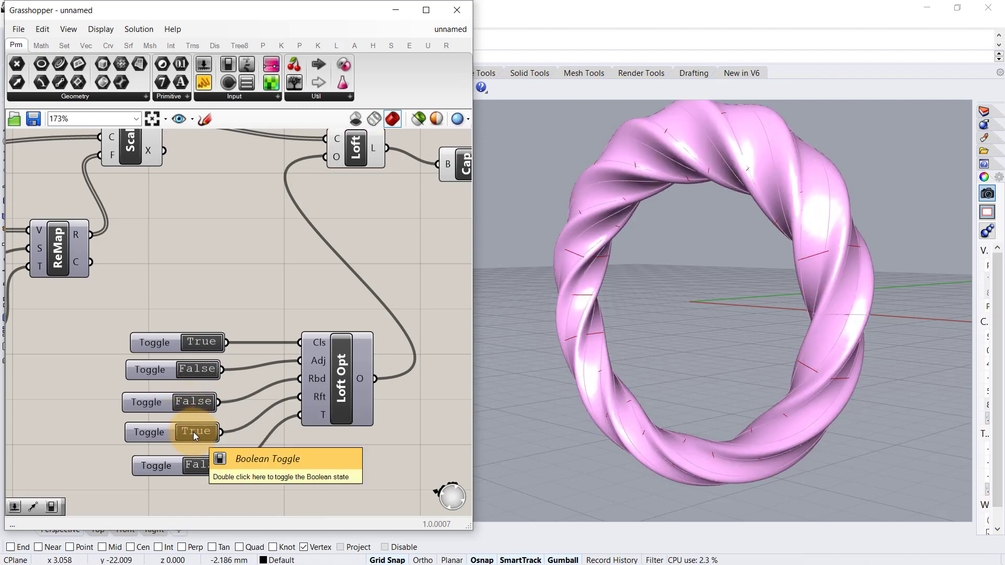
double_click(193, 431)
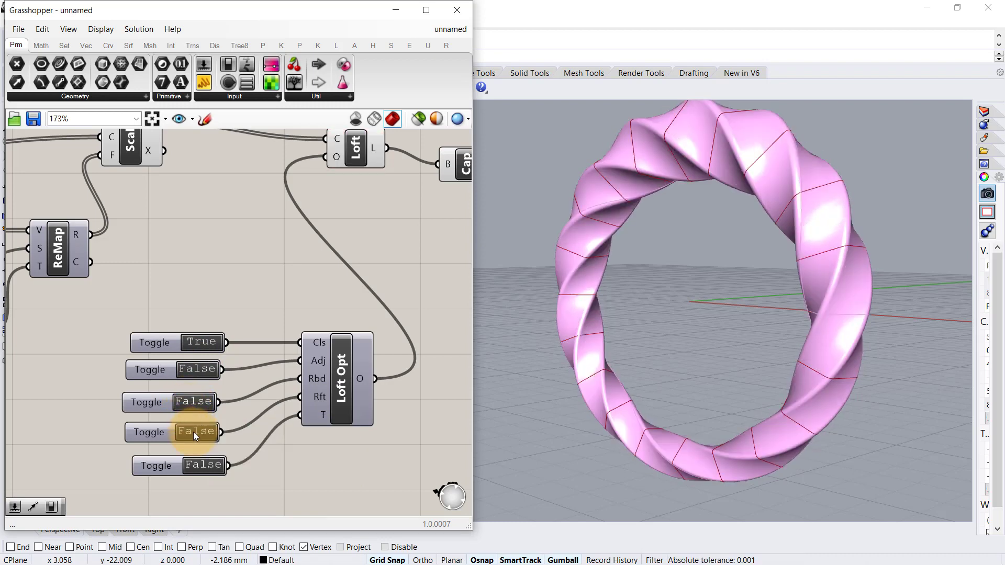
double_click(199, 465)
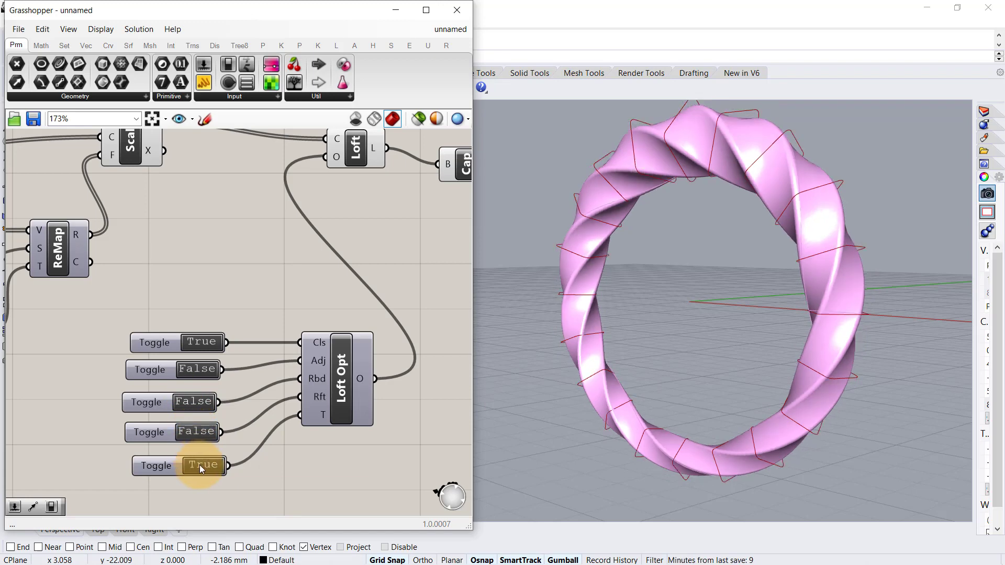
double_click(200, 465)
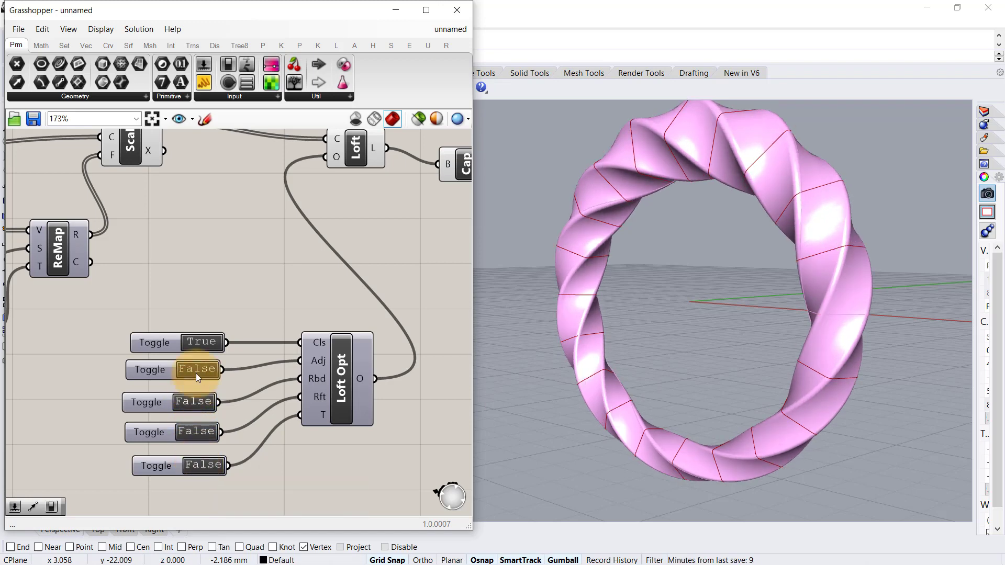
Step: Turn Adj on and try Rft and T alongside it, leaving T False
double_click(195, 373)
double_click(200, 431)
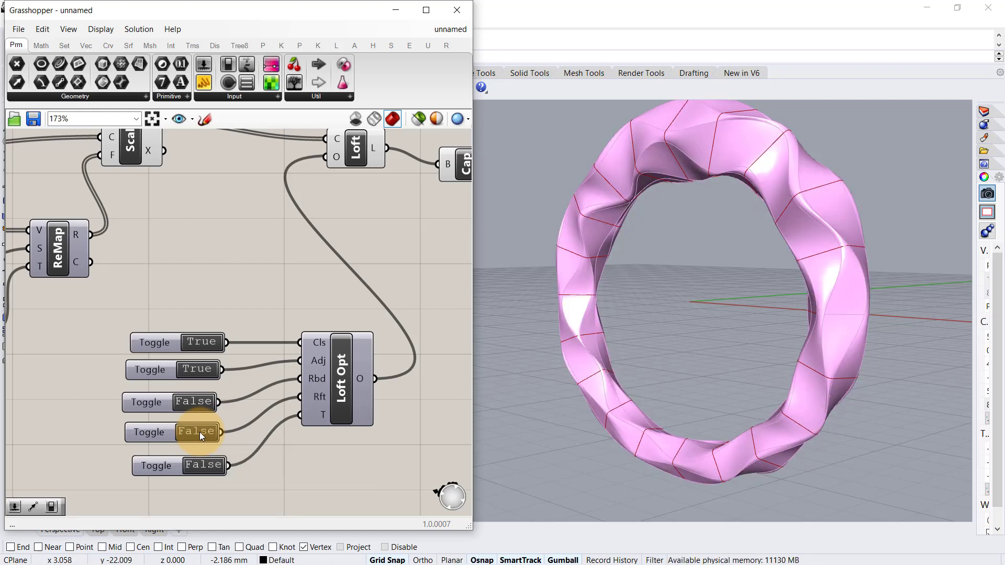
double_click(197, 463)
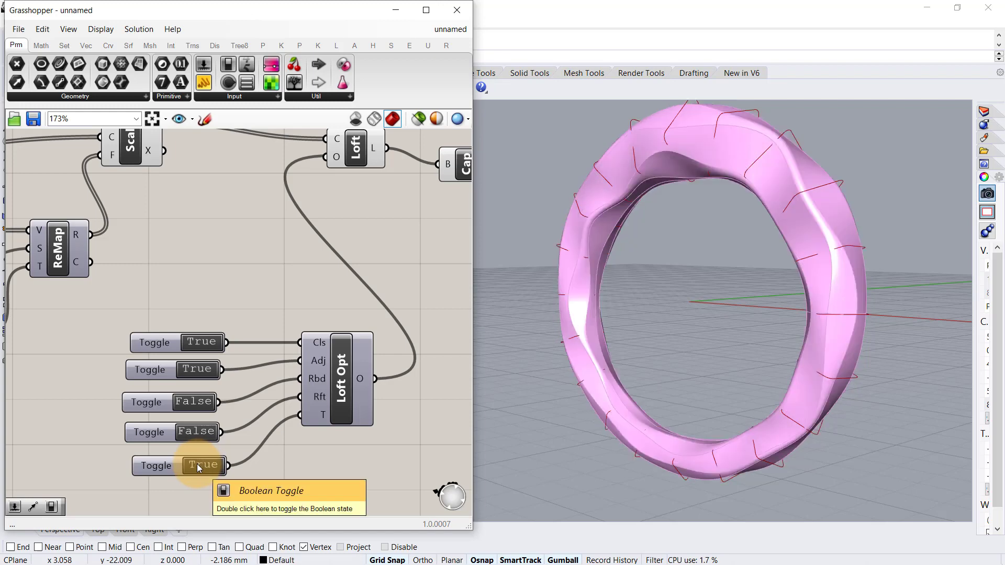
double_click(197, 464)
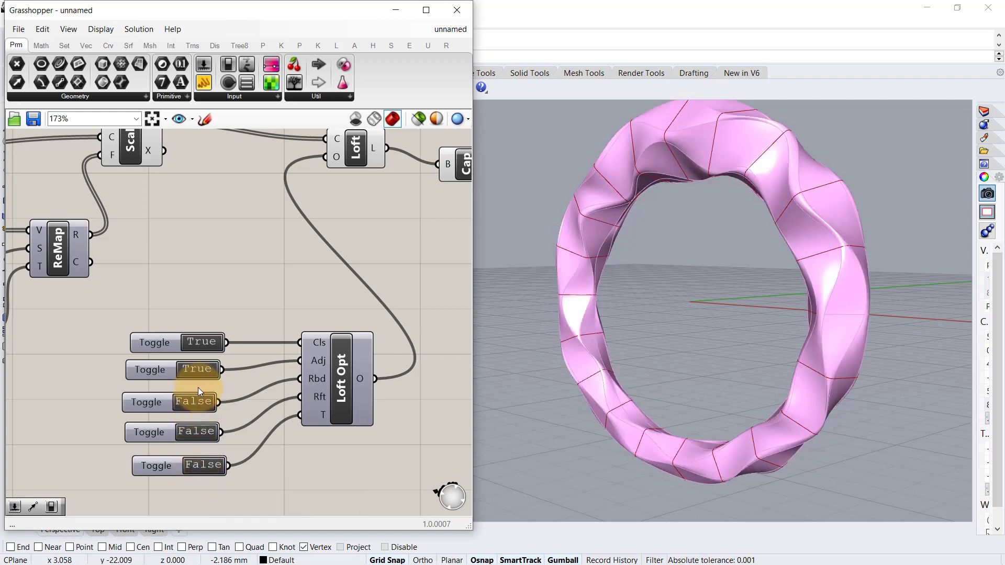
Step: Set Adj back to False and bake the capped ring with default attributes
double_click(200, 373)
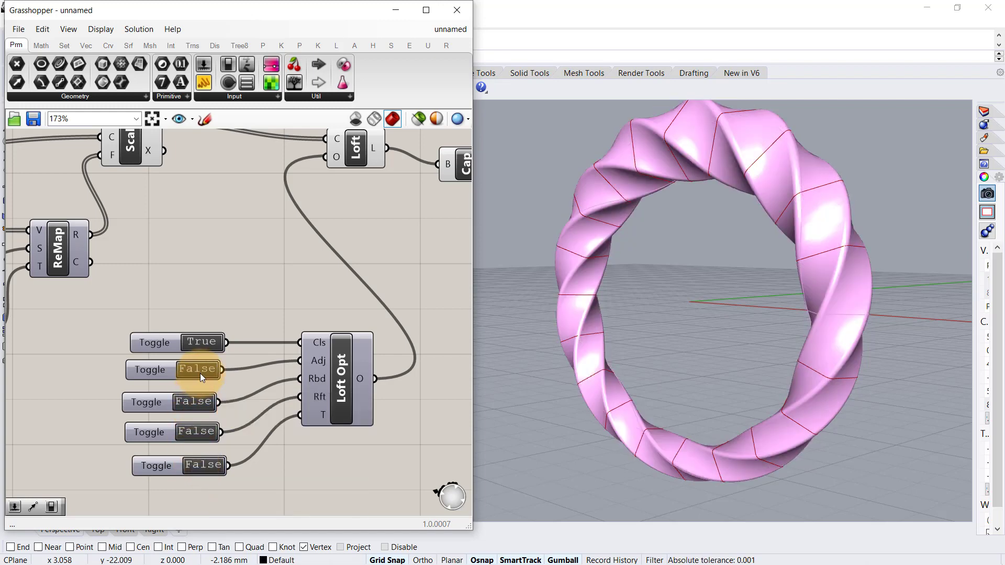
scroll(216, 282, down, 1)
right_drag(342, 279, 230, 282)
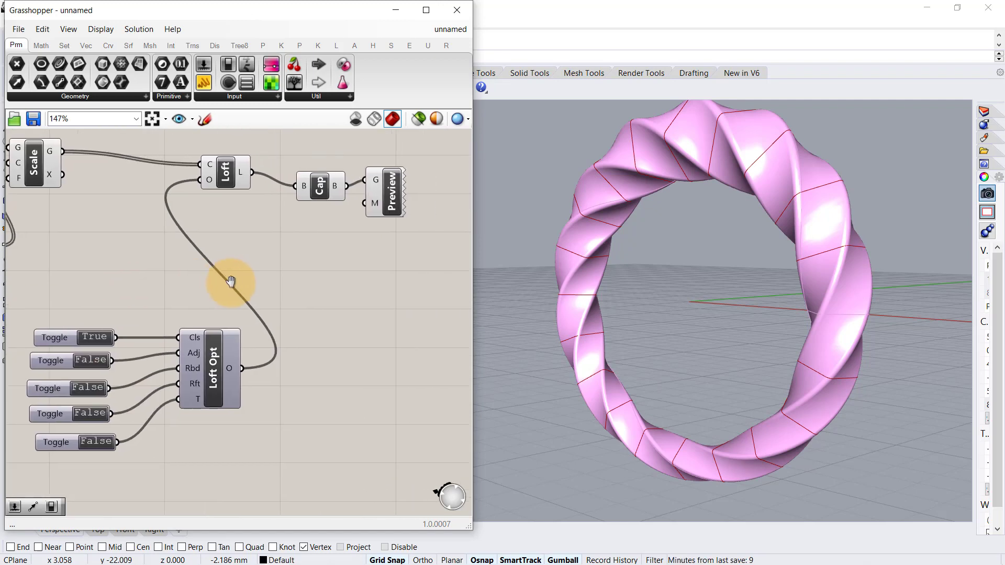
right_click(327, 185)
click(361, 240)
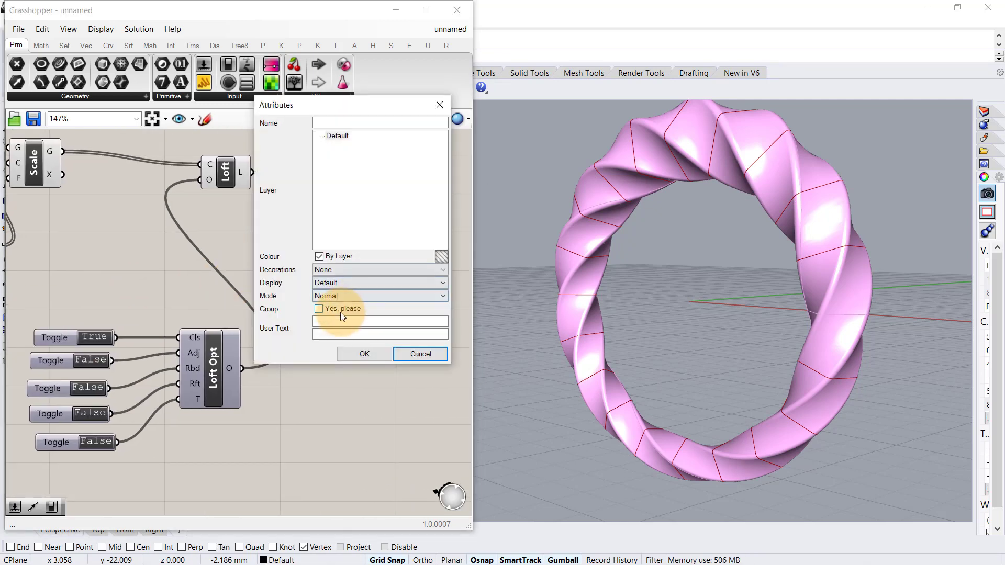
click(362, 352)
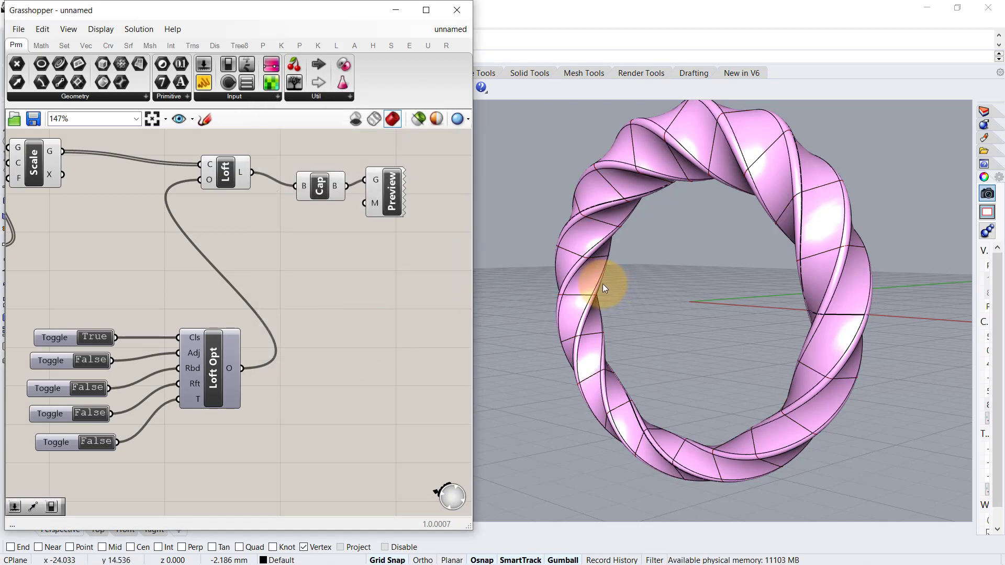
Step: Move the baked ring to the right of the live preview
right_drag(603, 284, 715, 209)
click(715, 210)
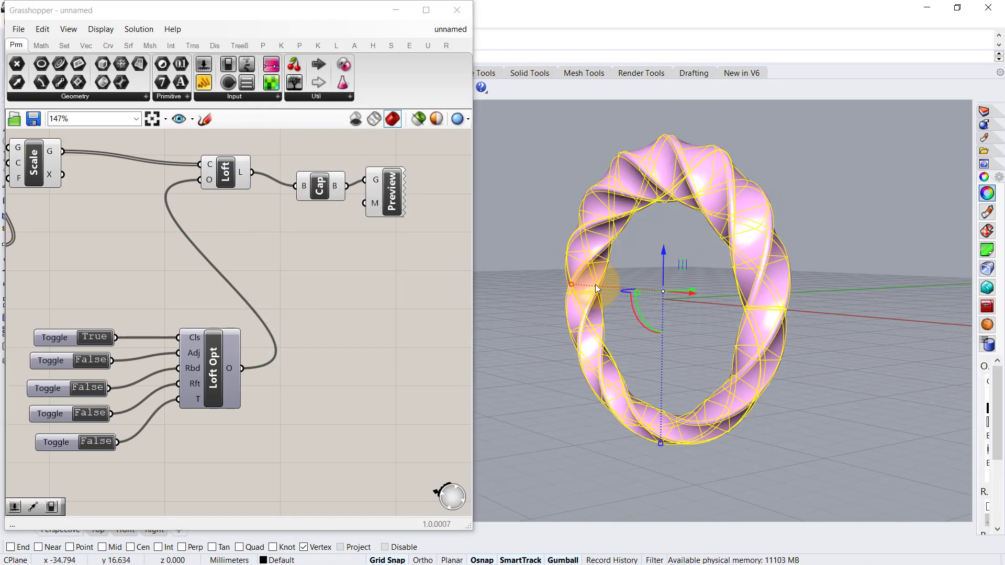
mouse_move(687, 287)
mouse_down()
mouse_move(820, 280)
mouse_move(782, 293)
mouse_up()
click(634, 314)
right_drag(634, 314, 891, 277)
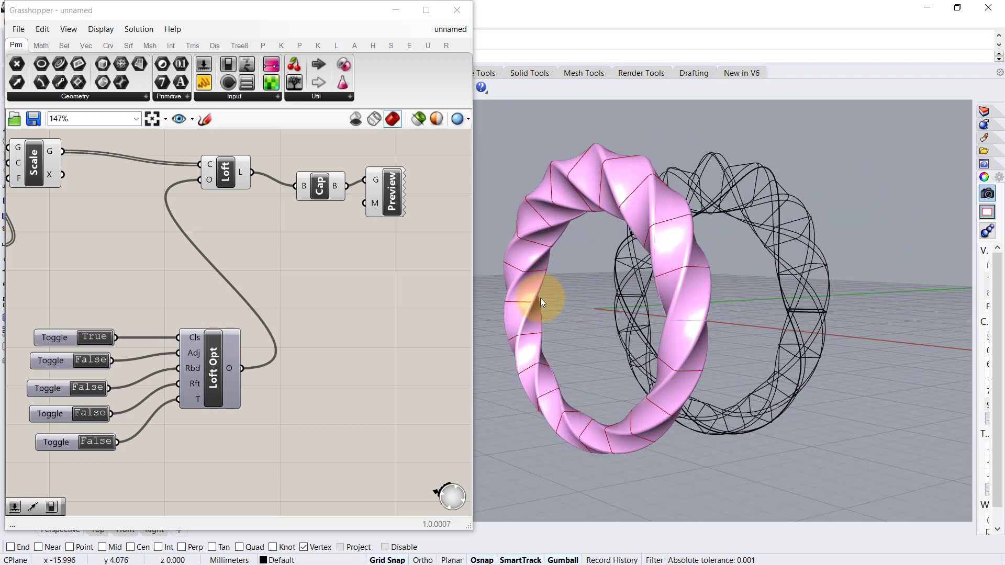
Step: Turn Adj on, bake the wavy ring as a group and move it right
double_click(88, 363)
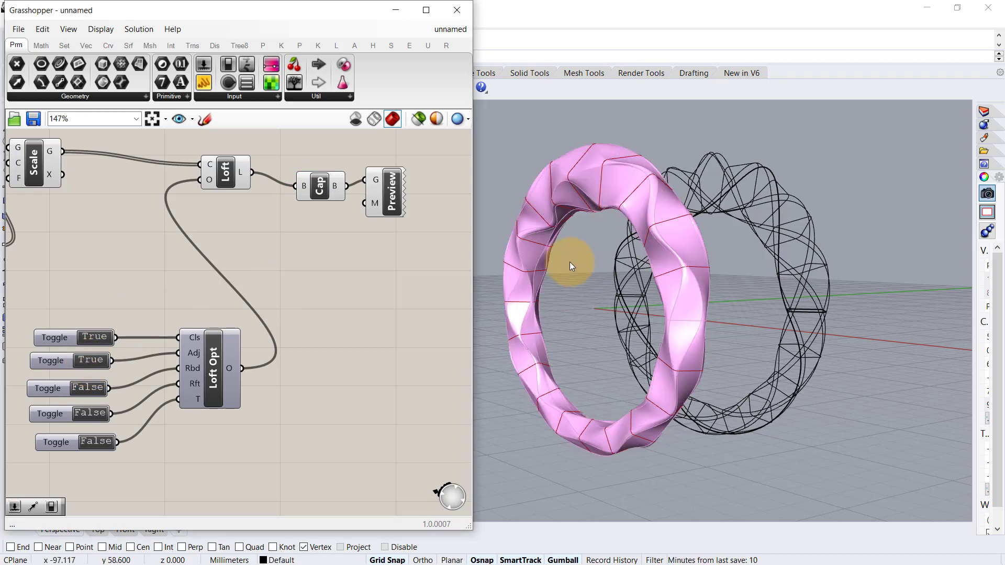
right_click(345, 185)
click(345, 243)
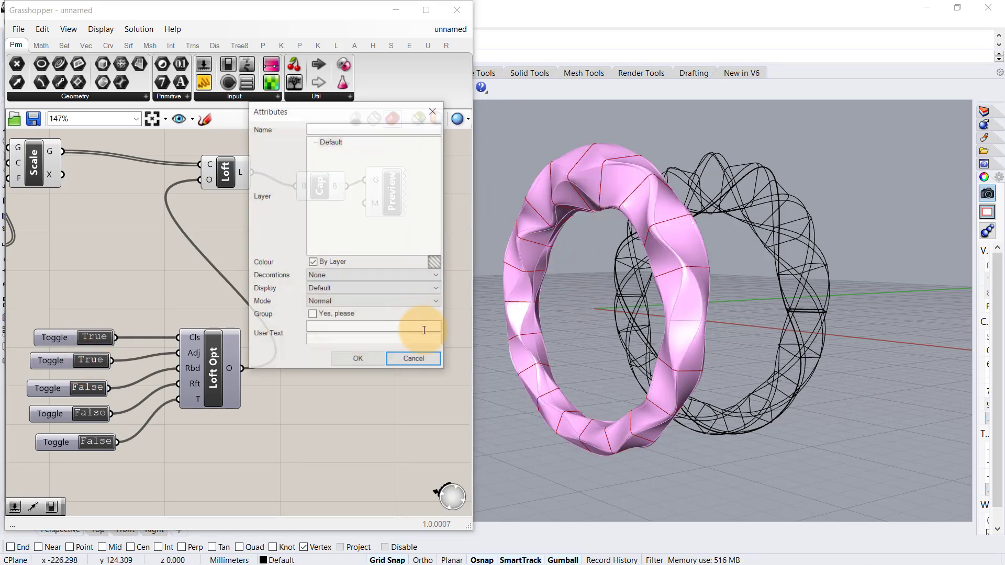
click(341, 318)
click(358, 360)
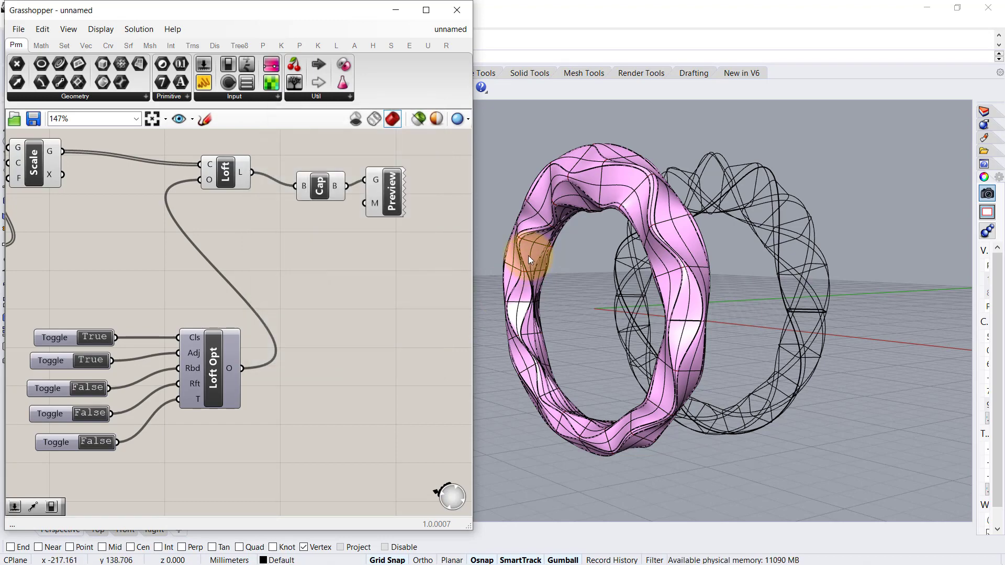
click(549, 290)
click(575, 299)
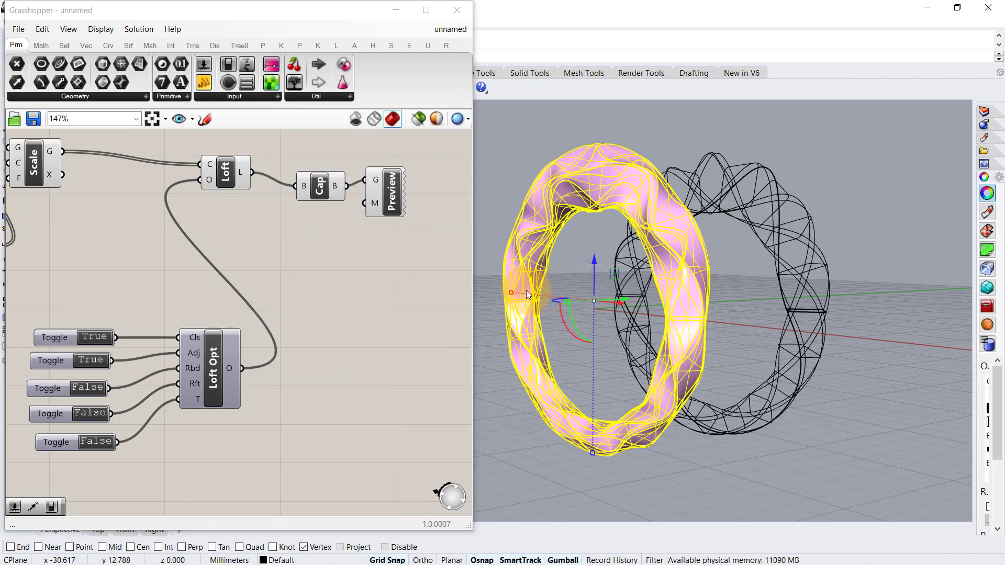
drag(603, 296, 861, 292)
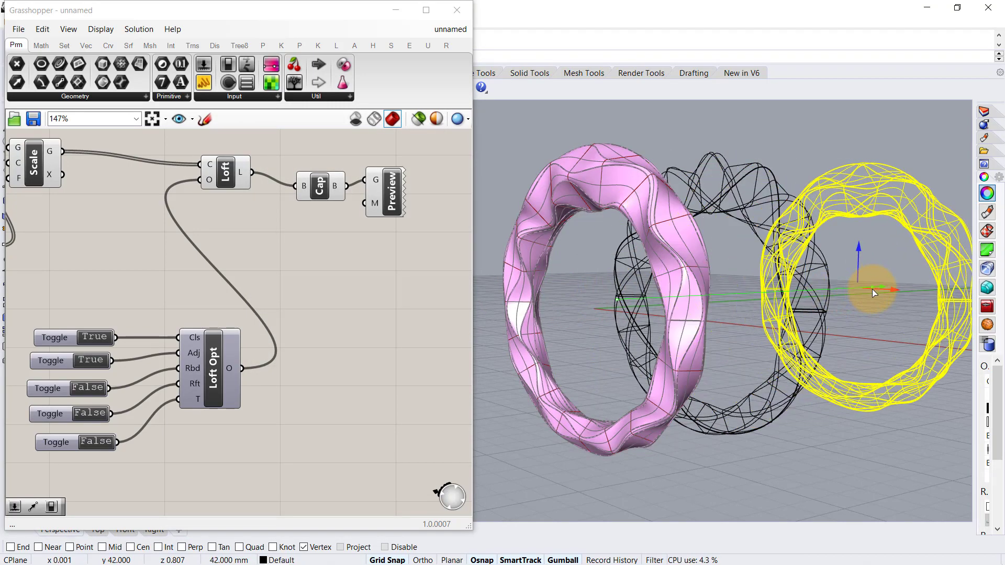
click(807, 418)
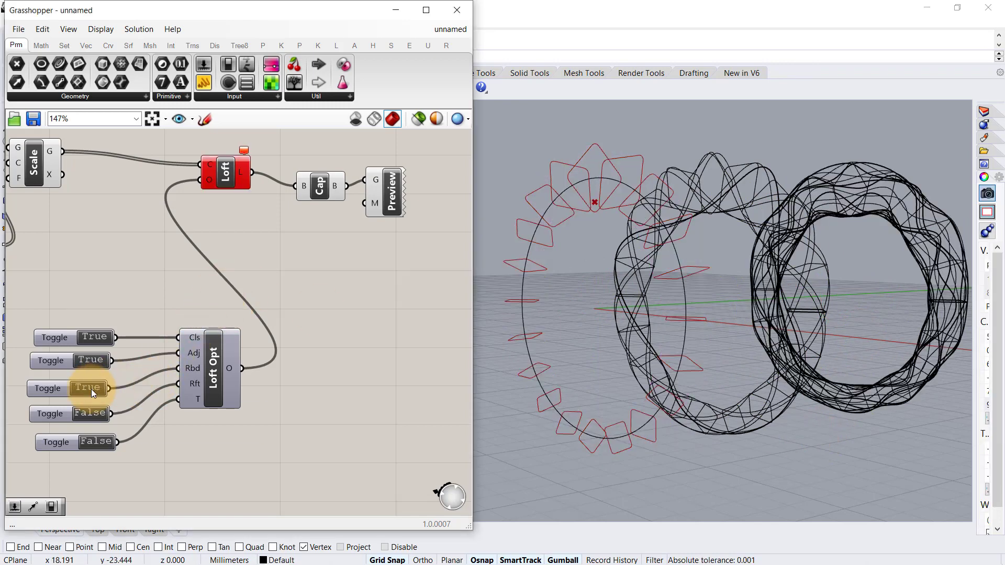
Step: Turn Rft on, bake the smooth ring and move it right along X
double_click(91, 418)
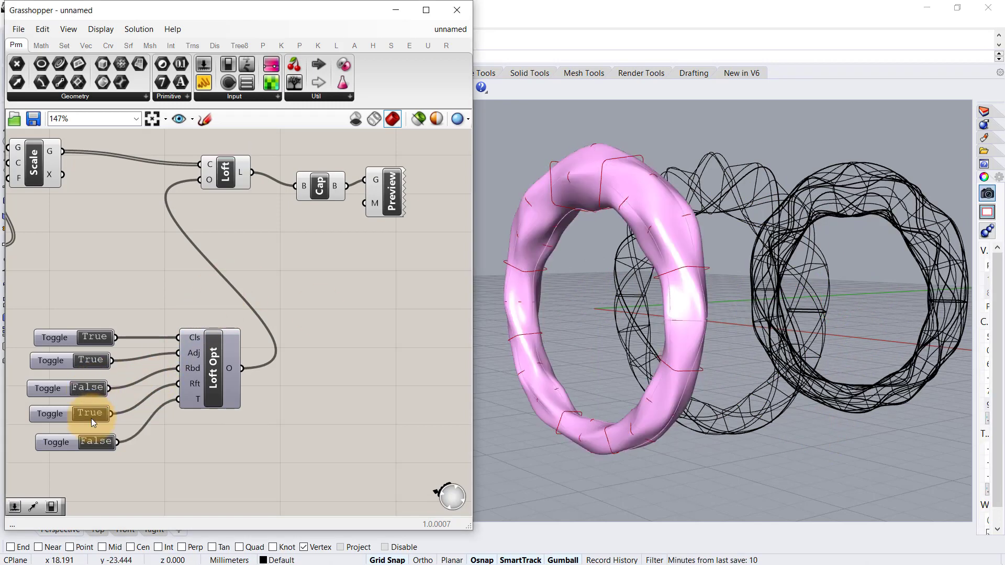
right_click(321, 195)
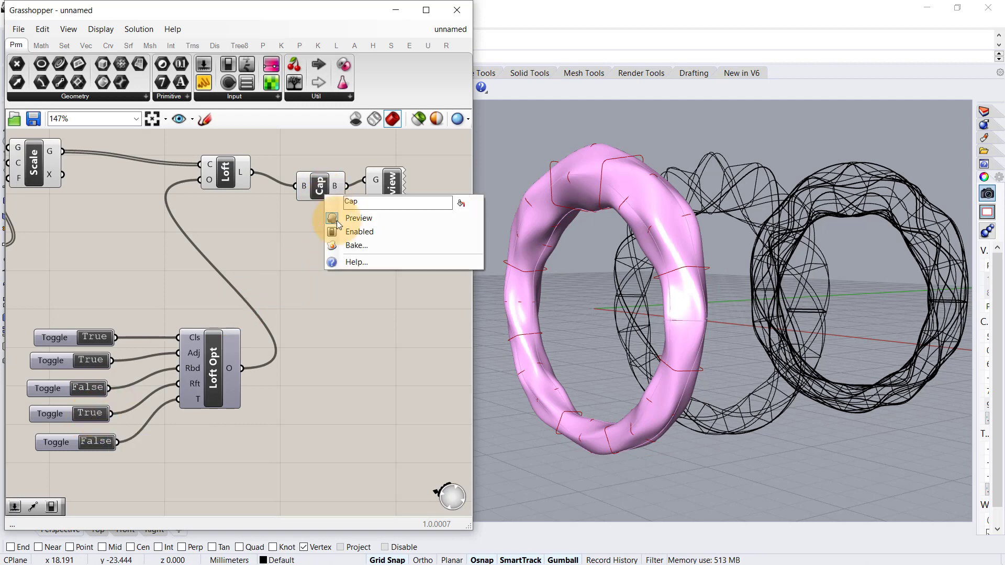
click(355, 257)
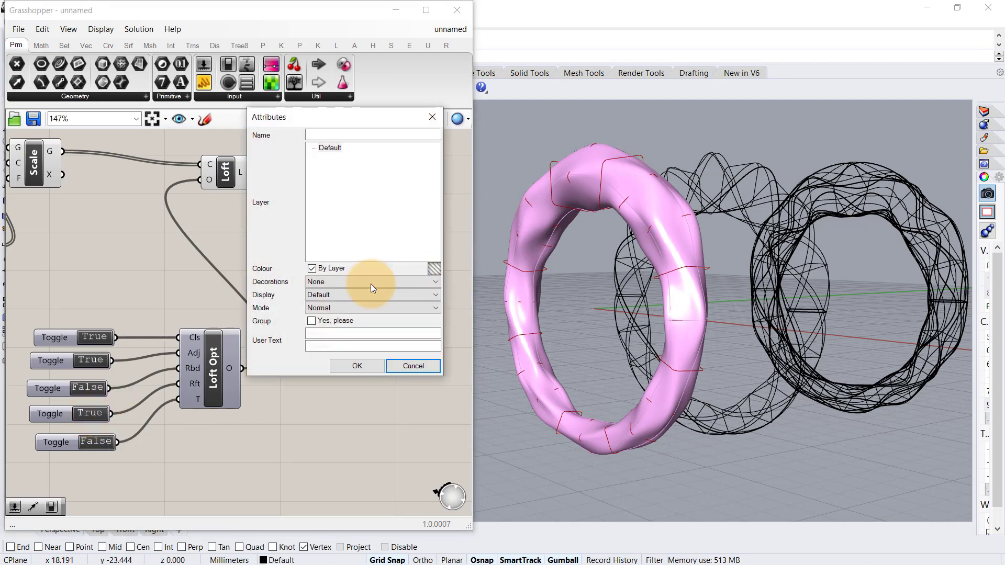
click(358, 365)
click(539, 274)
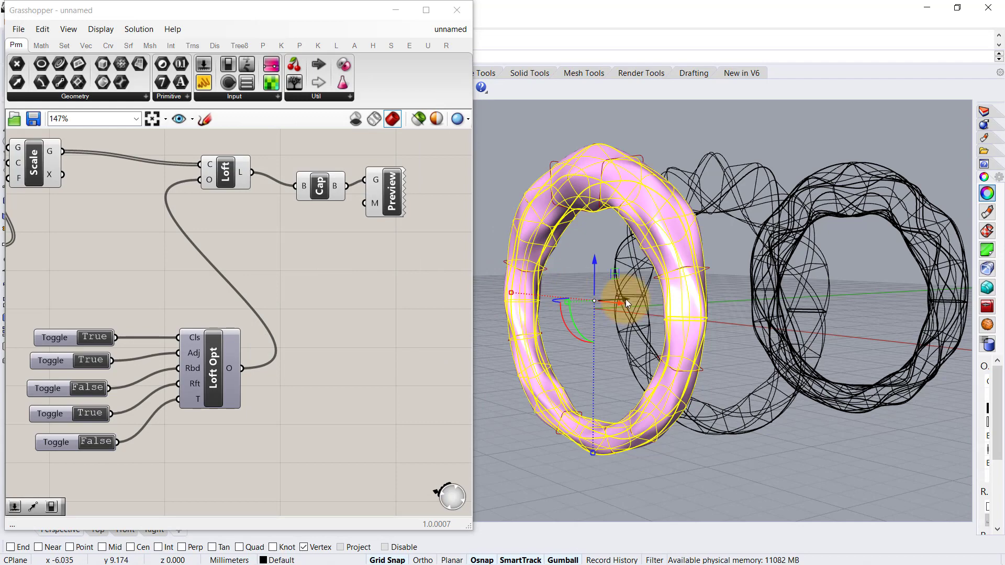
drag(626, 300, 874, 295)
scroll(686, 298, down, 2)
click(811, 415)
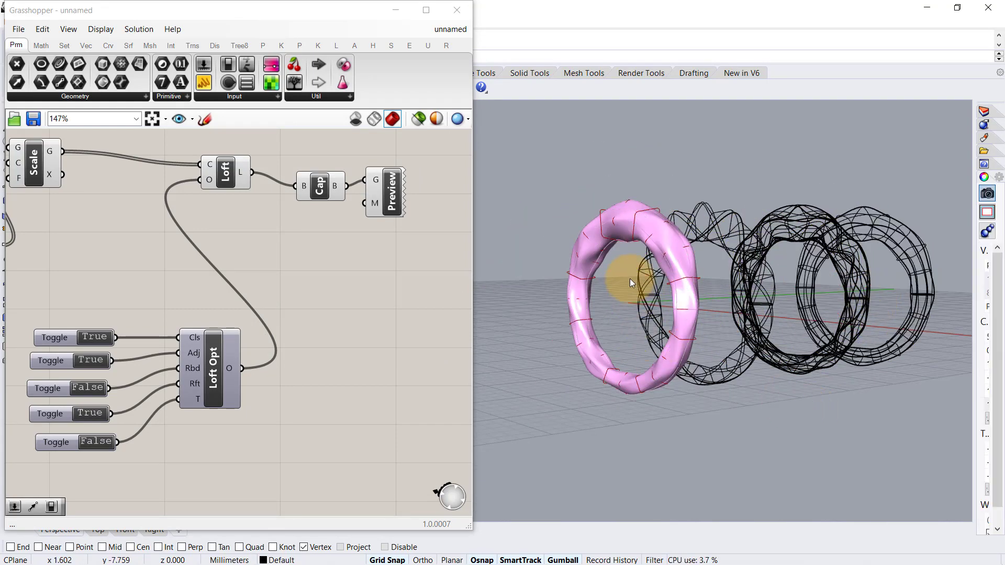
scroll(614, 267, up, 4)
mouse_move(535, 257)
right_down()
mouse_move(665, 257)
mouse_move(644, 259)
right_up()
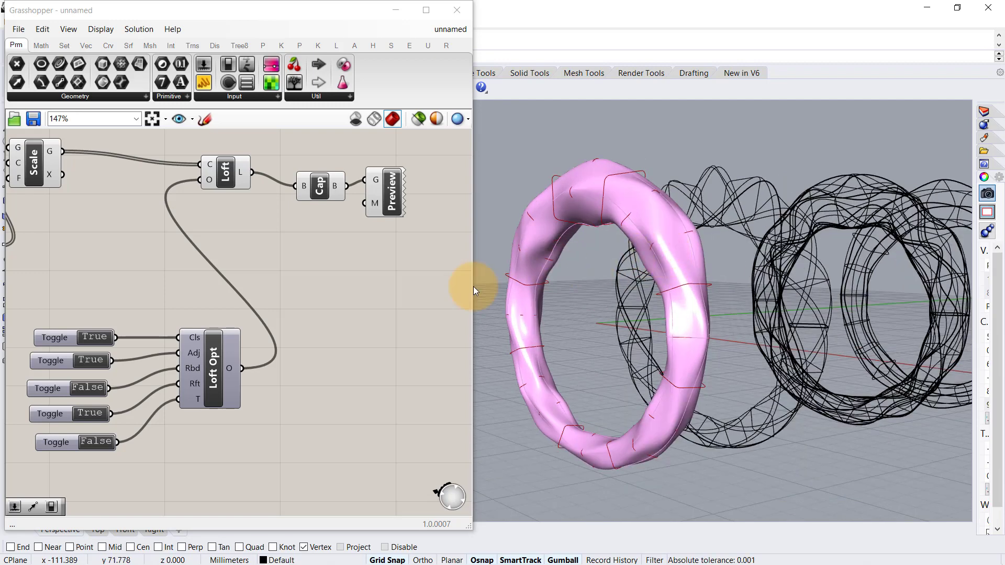
Step: With Rft off and T on, bake the faceted capped ring and move it right along X
double_click(86, 414)
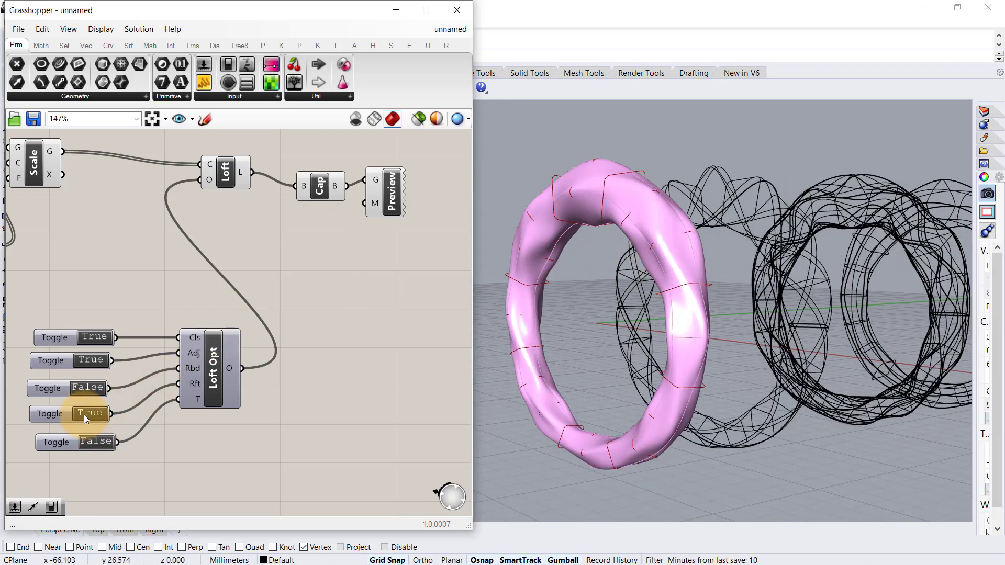
double_click(100, 441)
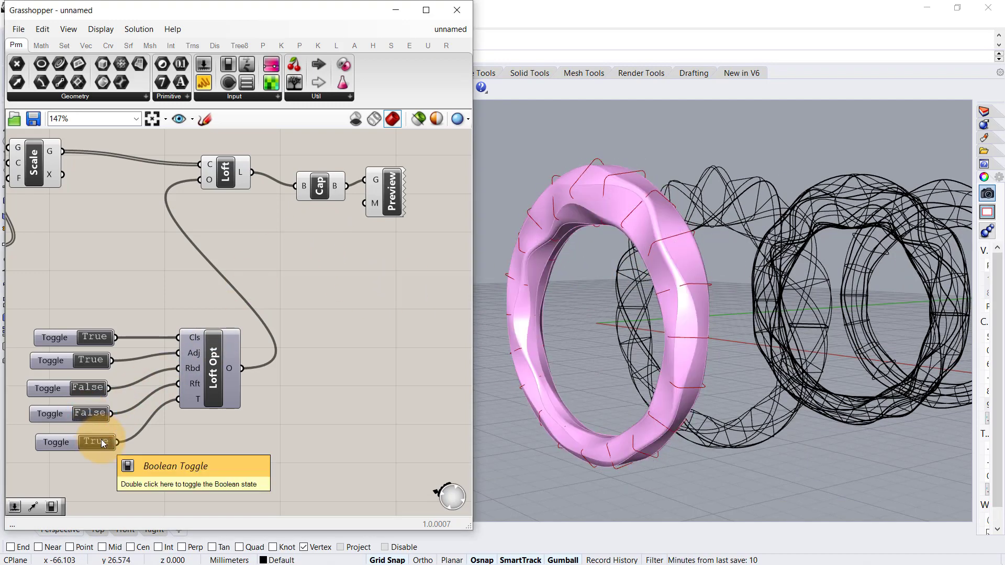
right_click(320, 186)
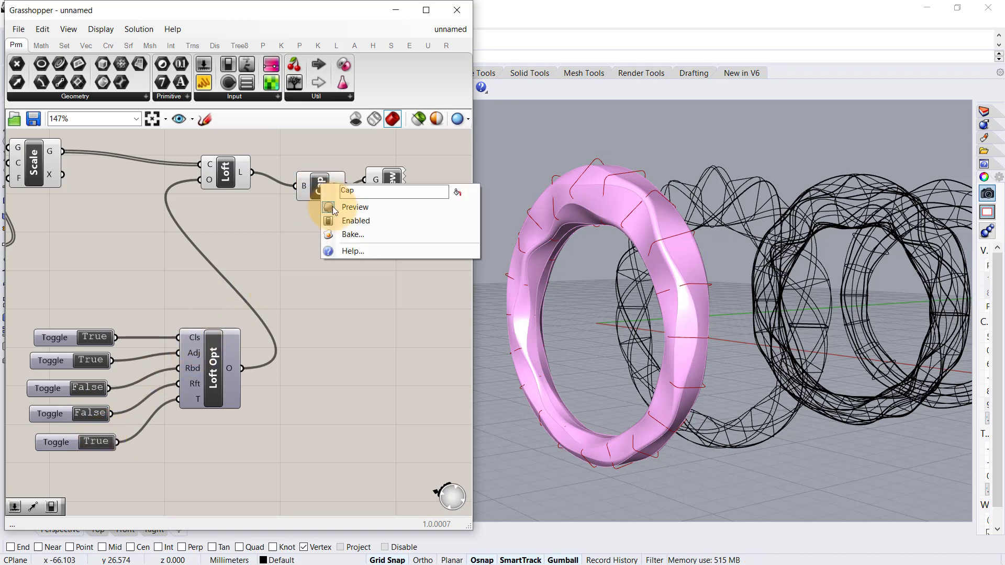
click(354, 234)
click(382, 345)
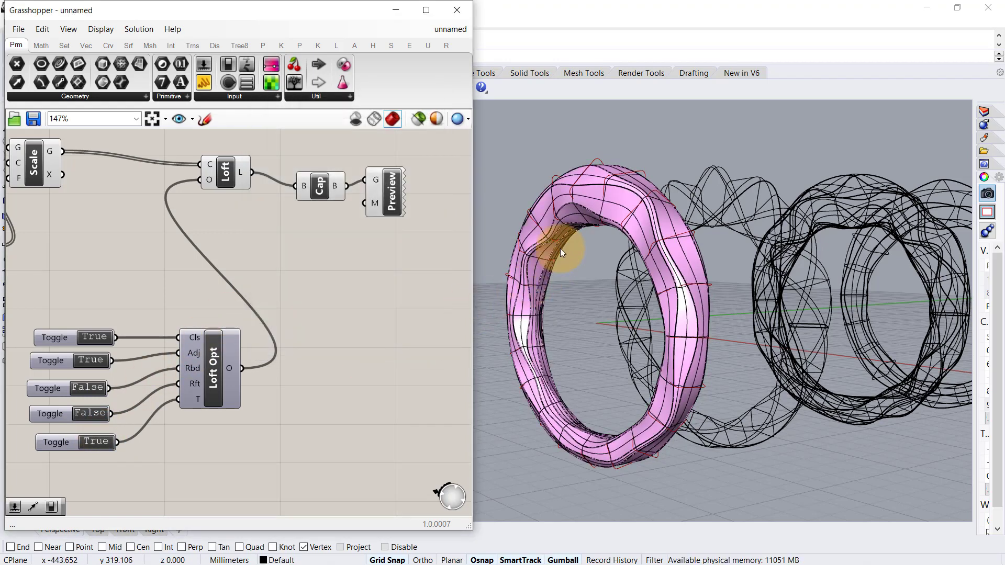
click(518, 225)
scroll(518, 225, down, 3)
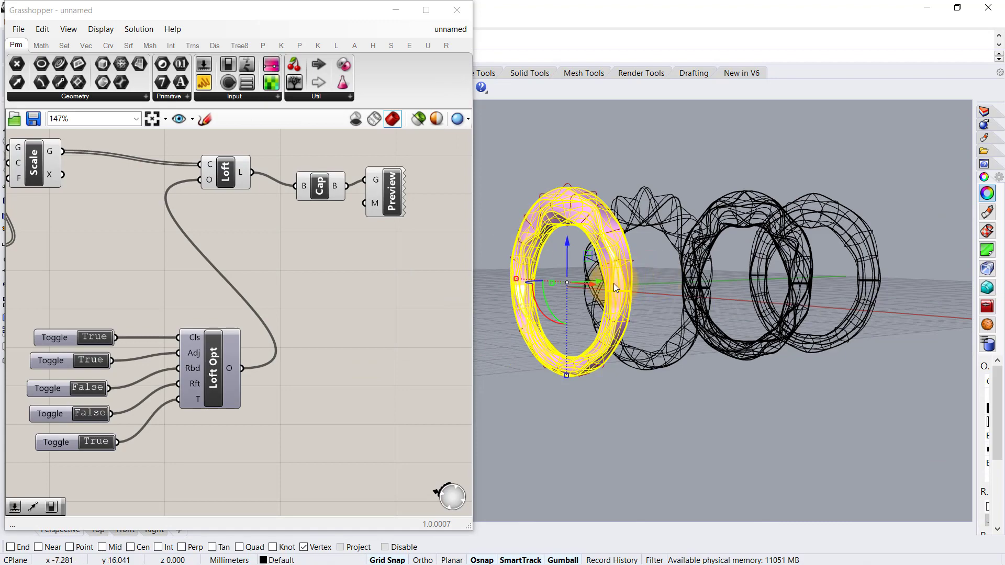
drag(605, 283, 890, 270)
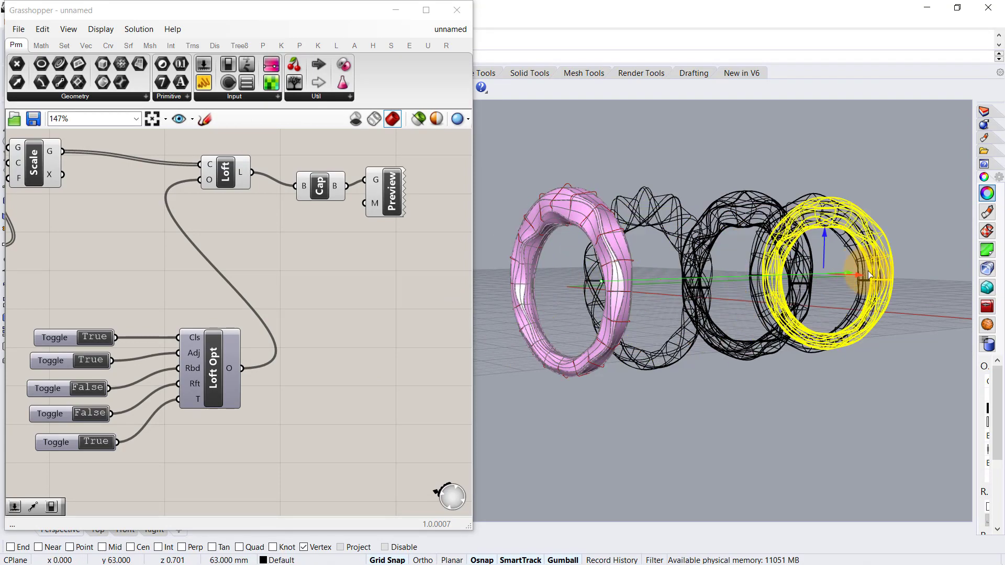
click(826, 373)
scroll(531, 272, up, 3)
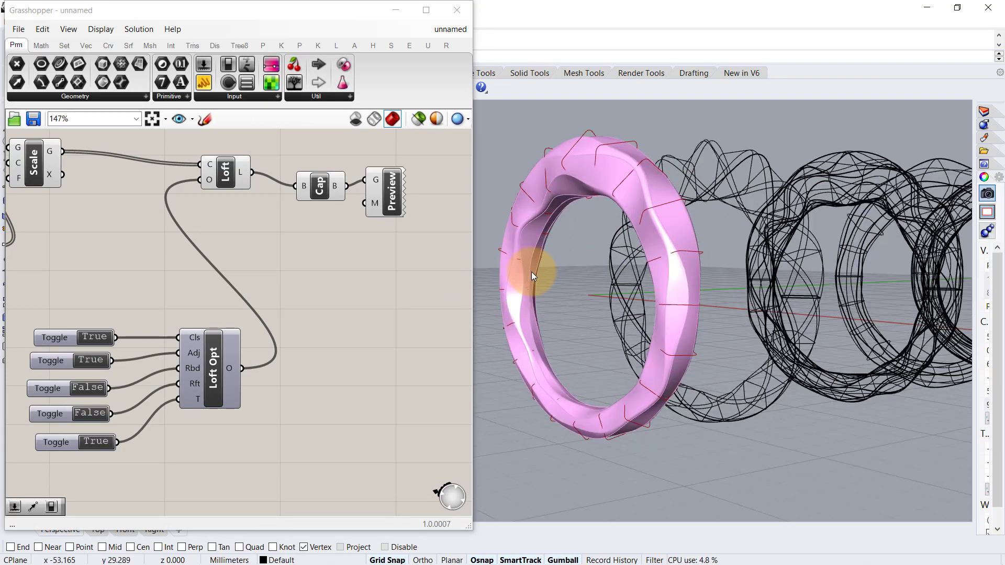
Step: Turn Rft back on and bake the smooth capped ring with default attributes
double_click(90, 414)
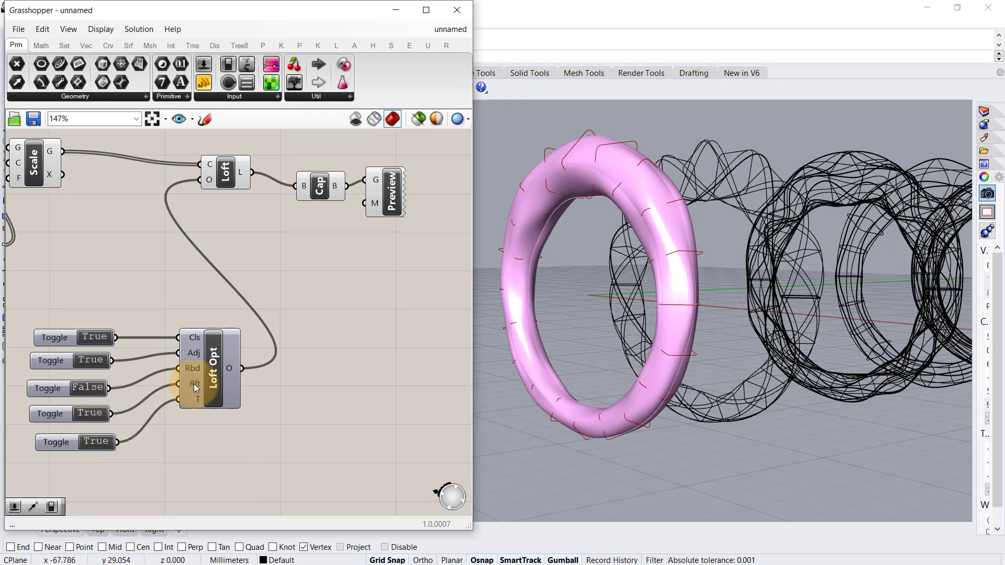
right_click(325, 186)
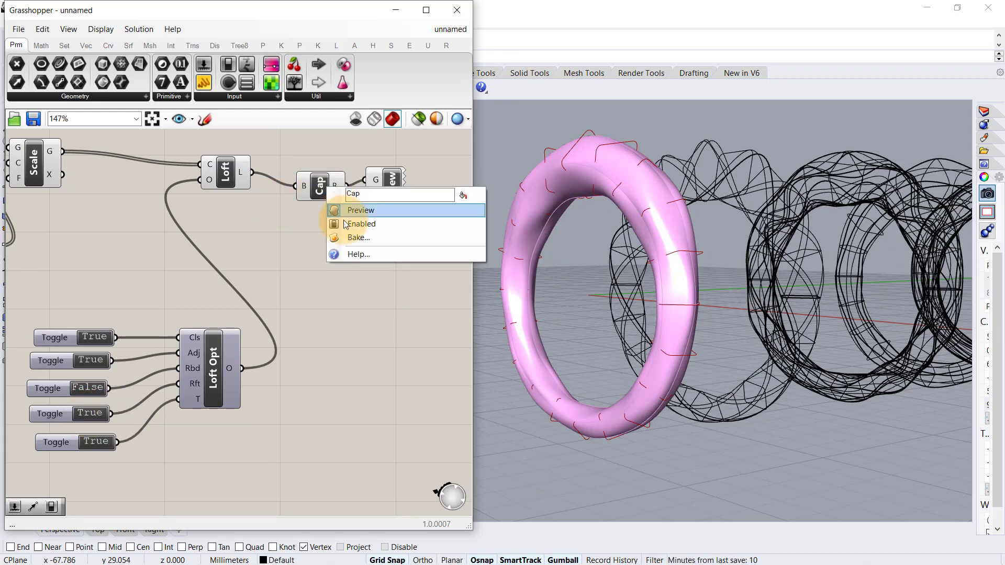
click(352, 239)
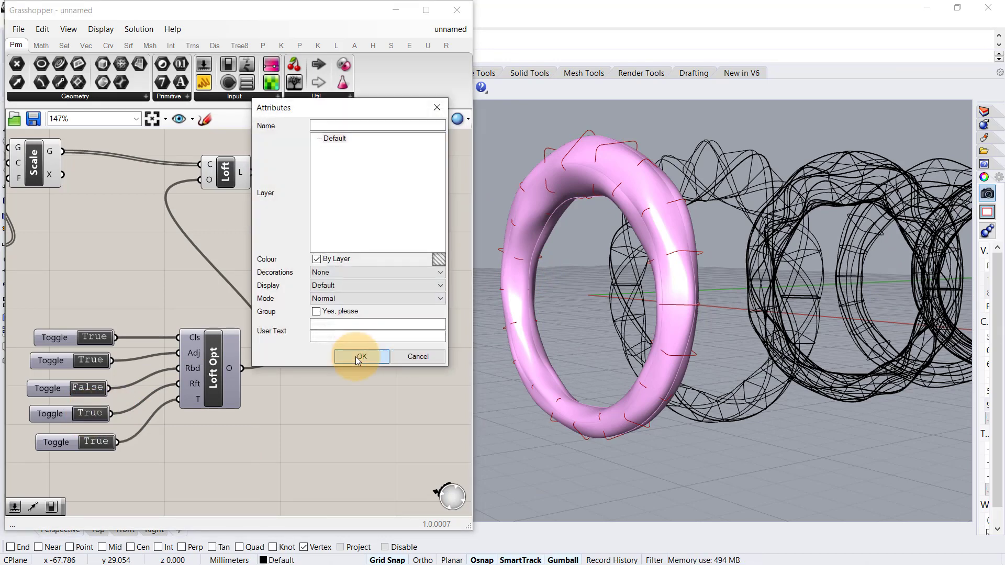
click(392, 354)
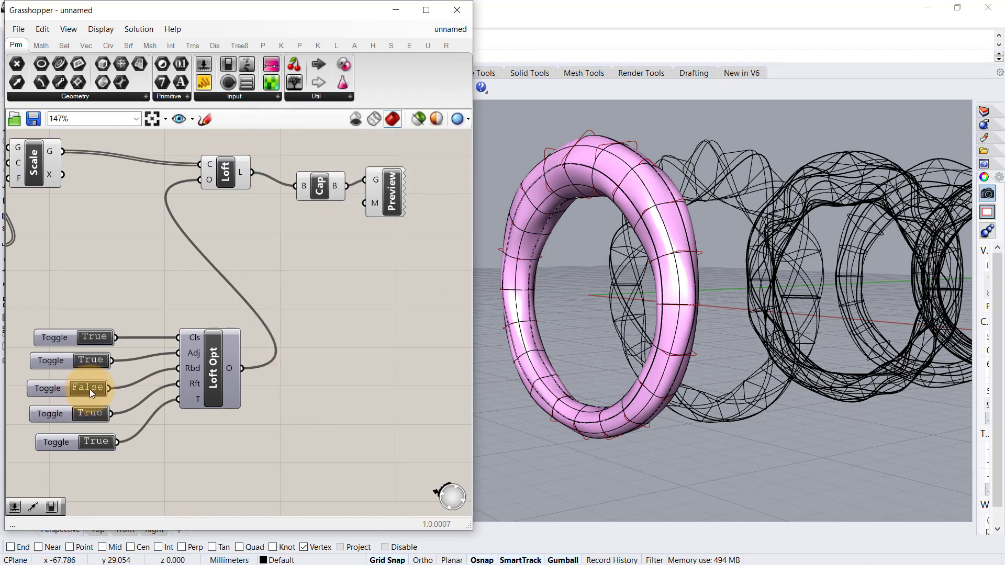
click(573, 210)
scroll(436, 223, down, 2)
scroll(518, 267, down, 3)
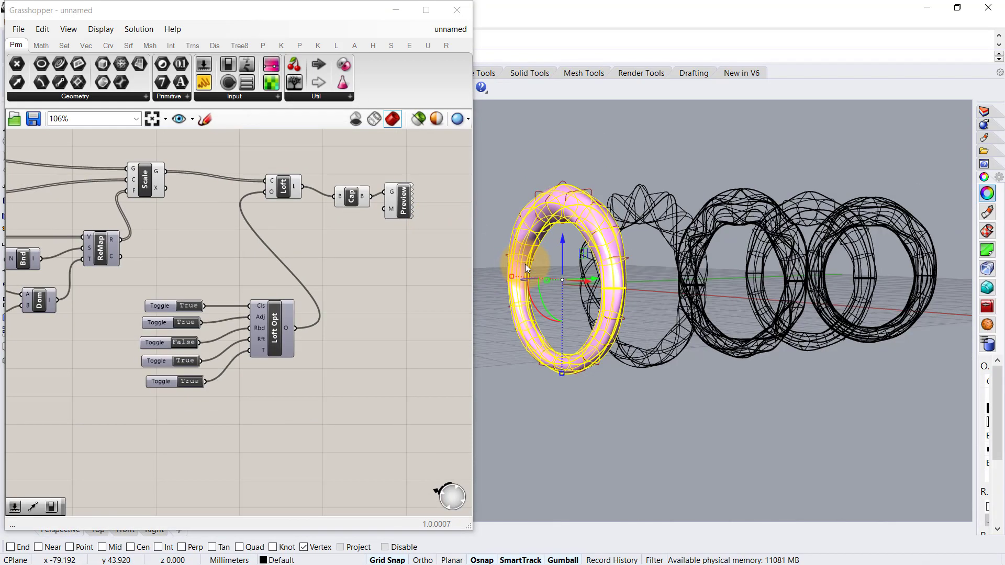
scroll(525, 264, down, 2)
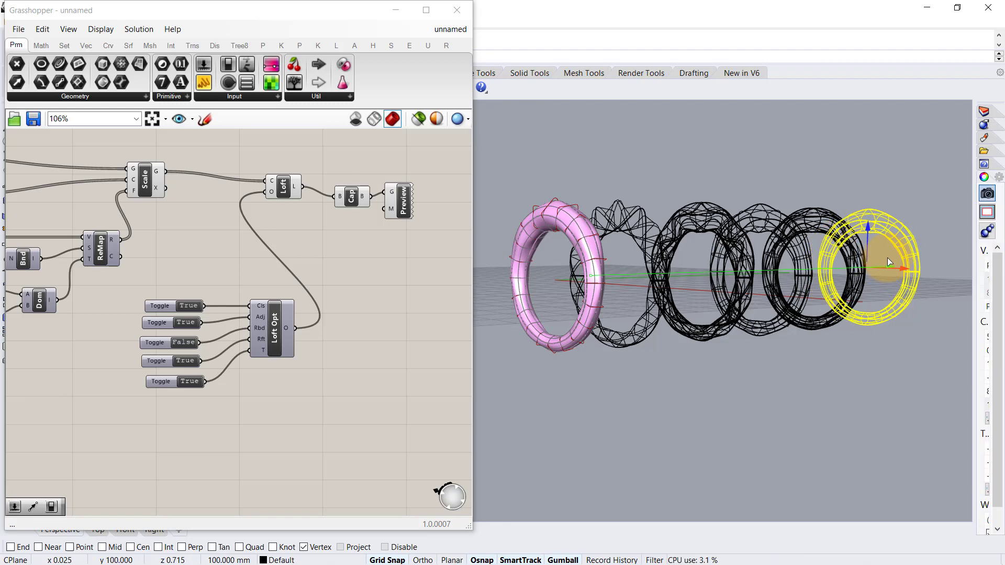
click(535, 252)
scroll(510, 230, up, 3)
scroll(511, 230, up, 3)
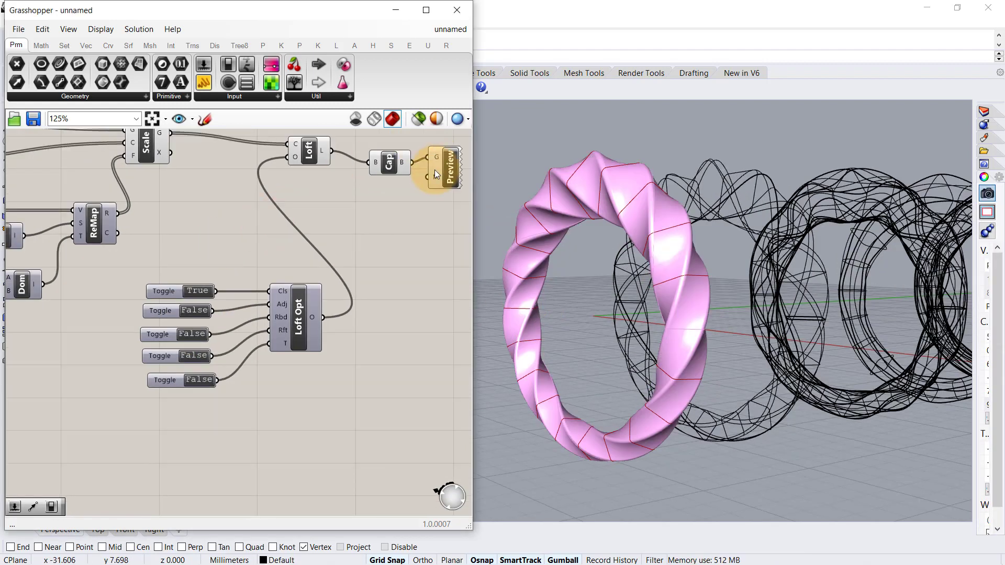
Step: Disable Preview on all ring-building components and minimise Grasshopper to show Rhino
click(446, 169)
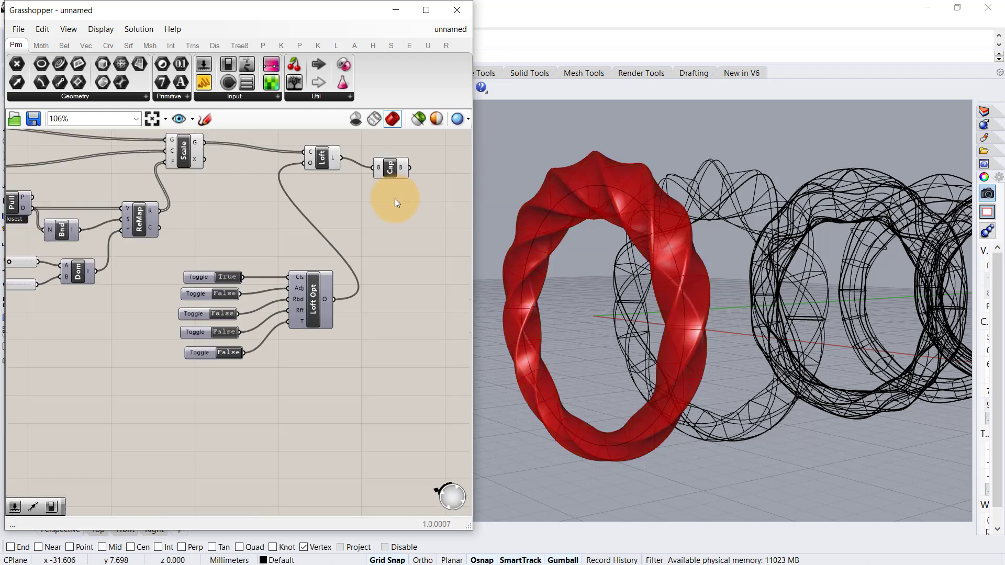
scroll(395, 198, down, 1)
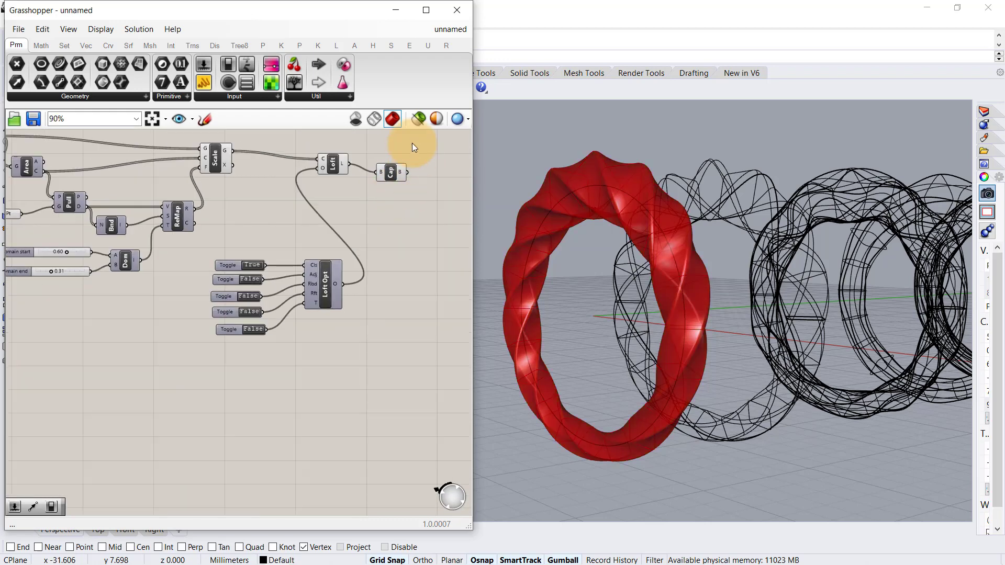
drag(412, 143, 155, 401)
middle_click(232, 422)
click(281, 383)
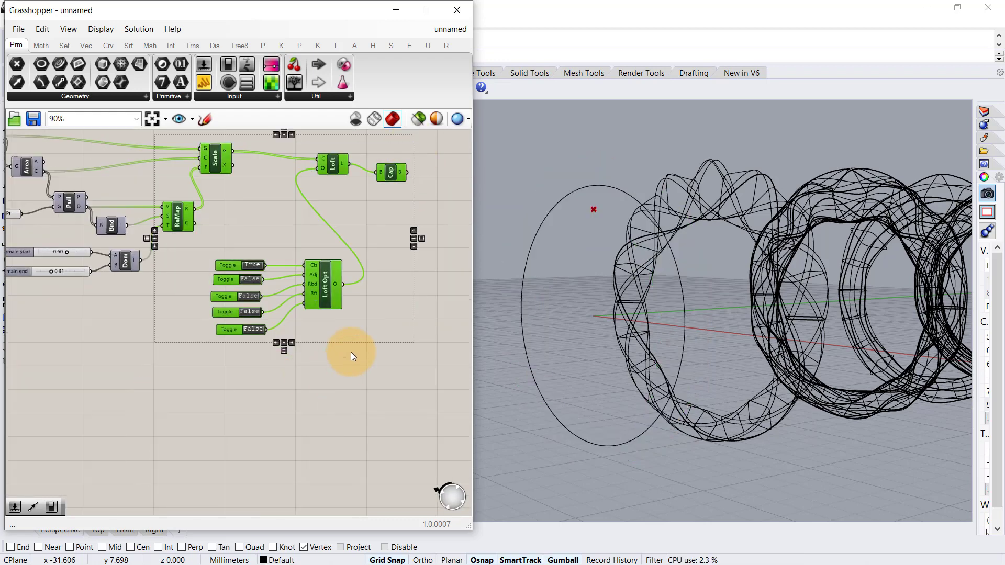
click(351, 353)
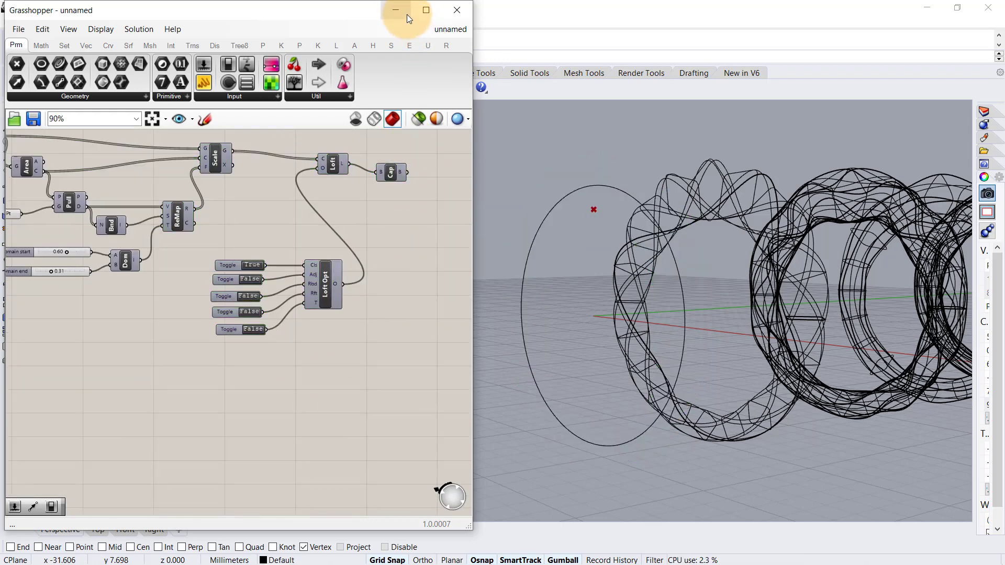
click(406, 14)
Step: Set the Perspective viewport to Rendered display and orbit and zoom around the row of rings
click(90, 105)
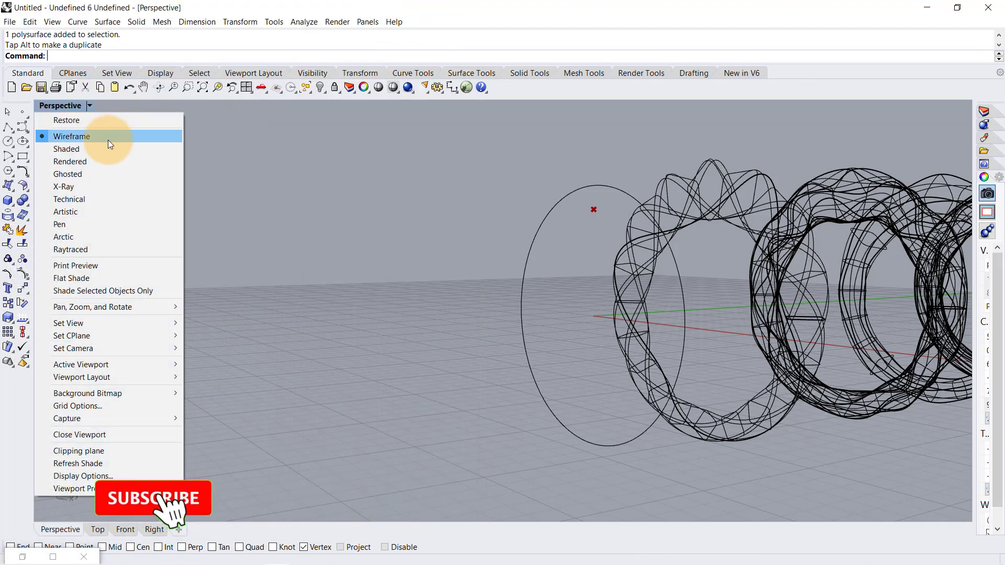
click(90, 160)
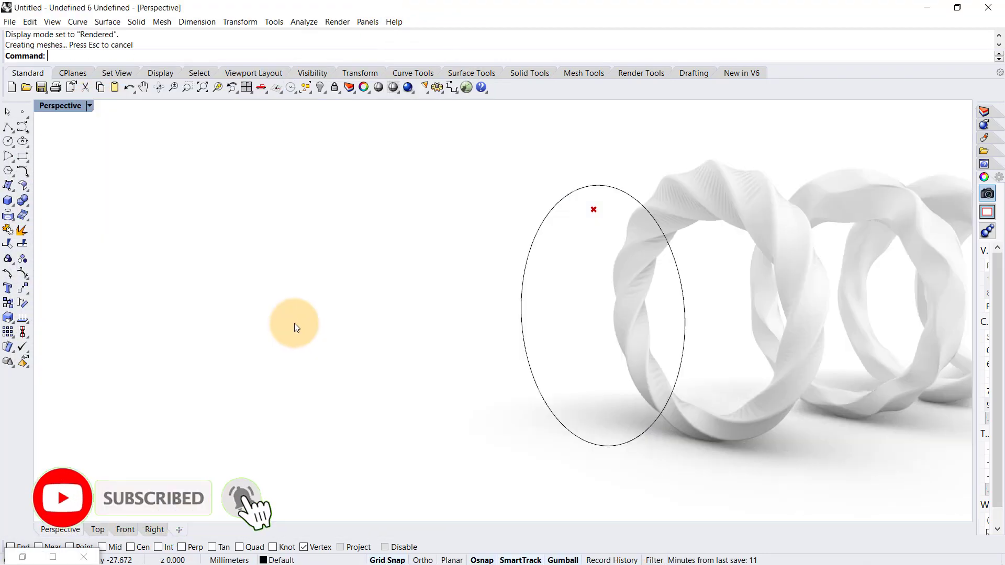
mouse_move(295, 323)
right_down()
mouse_move(478, 315)
mouse_move(241, 313)
right_up()
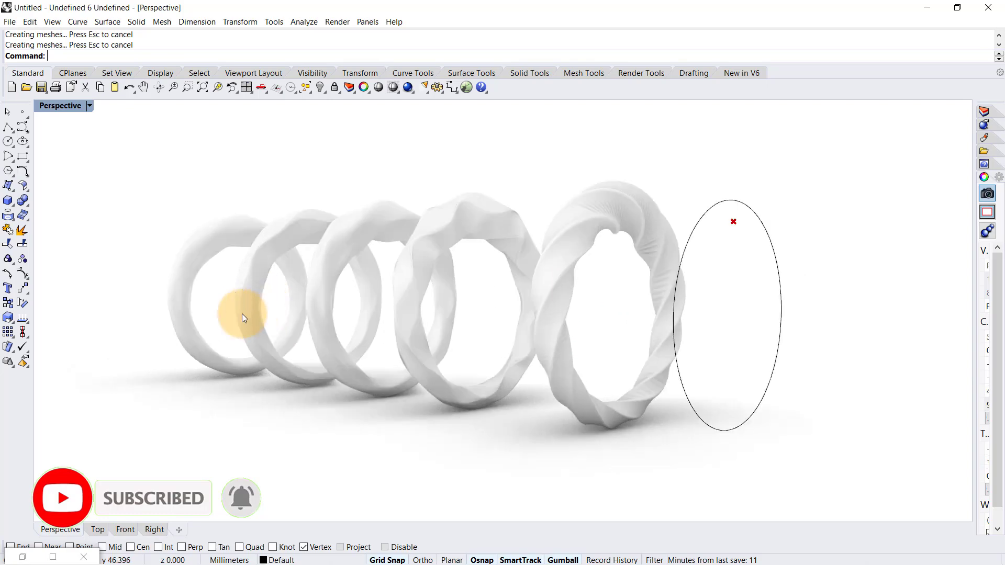
scroll(242, 313, up, 3)
scroll(365, 335, up, 3)
scroll(635, 325, up, 3)
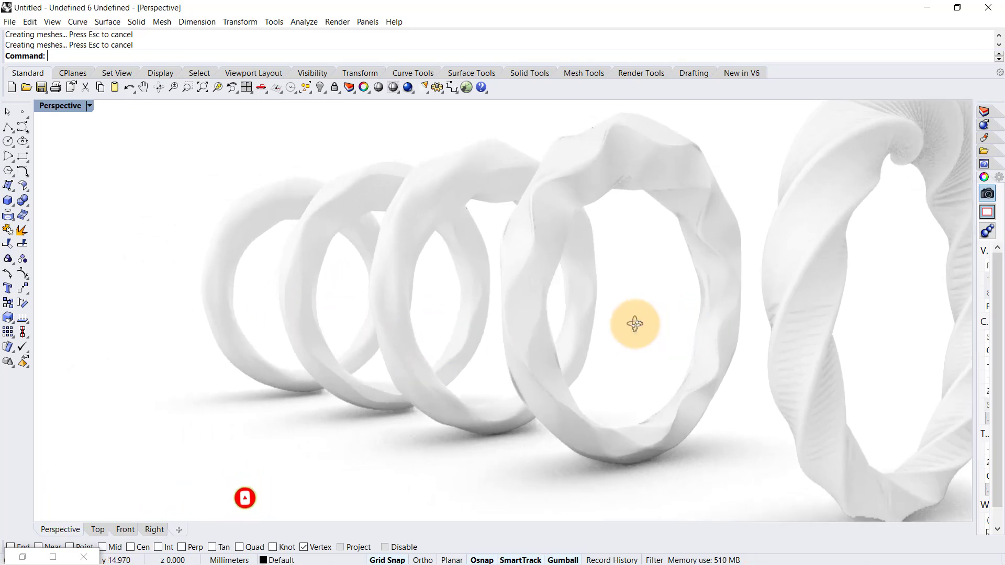
mouse_move(635, 324)
right_down()
mouse_move(413, 326)
mouse_move(719, 326)
mouse_move(450, 357)
mouse_move(181, 241)
right_up()
scroll(705, 325, up, 3)
mouse_move(317, 326)
right_down()
mouse_move(286, 308)
mouse_move(304, 331)
mouse_move(610, 341)
mouse_move(505, 344)
mouse_move(664, 301)
mouse_move(743, 294)
mouse_move(556, 324)
mouse_move(658, 321)
mouse_move(487, 331)
right_up()
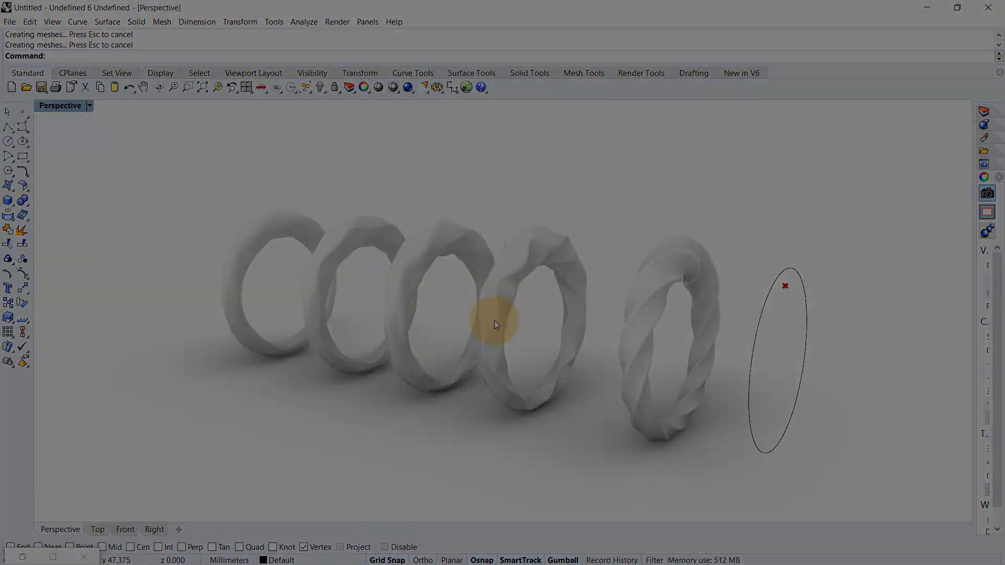